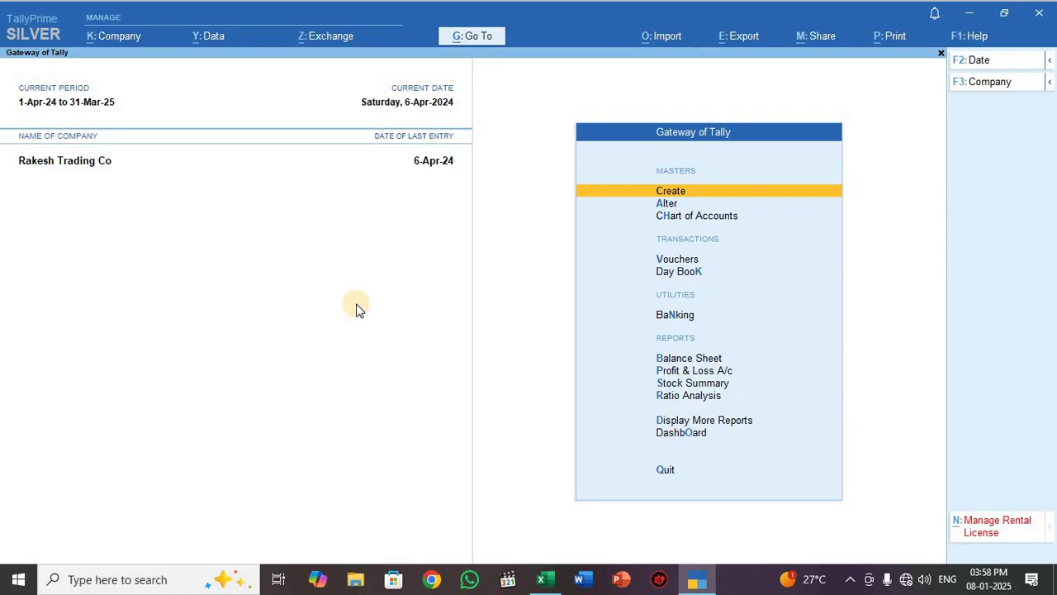
Step: Start creating a new Excel mapping template for importing transactions
{"action": "key", "text": "alt+o"}
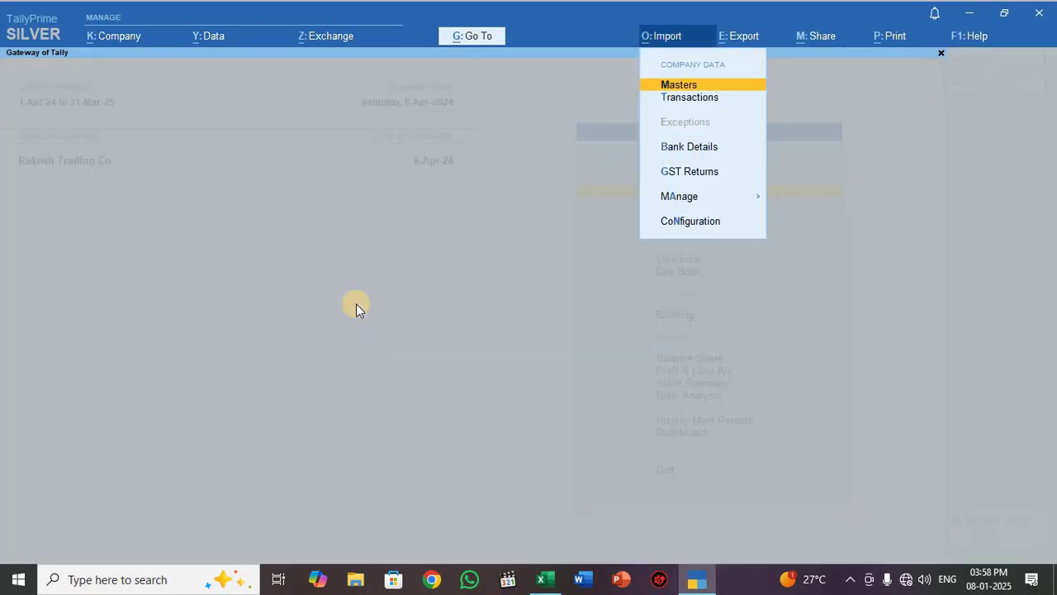
{"action": "key", "text": "Down"}
{"action": "key", "text": "Down"}
{"action": "key", "text": "Down"}
{"action": "key", "text": "Down"}
{"action": "key", "text": "Return"}
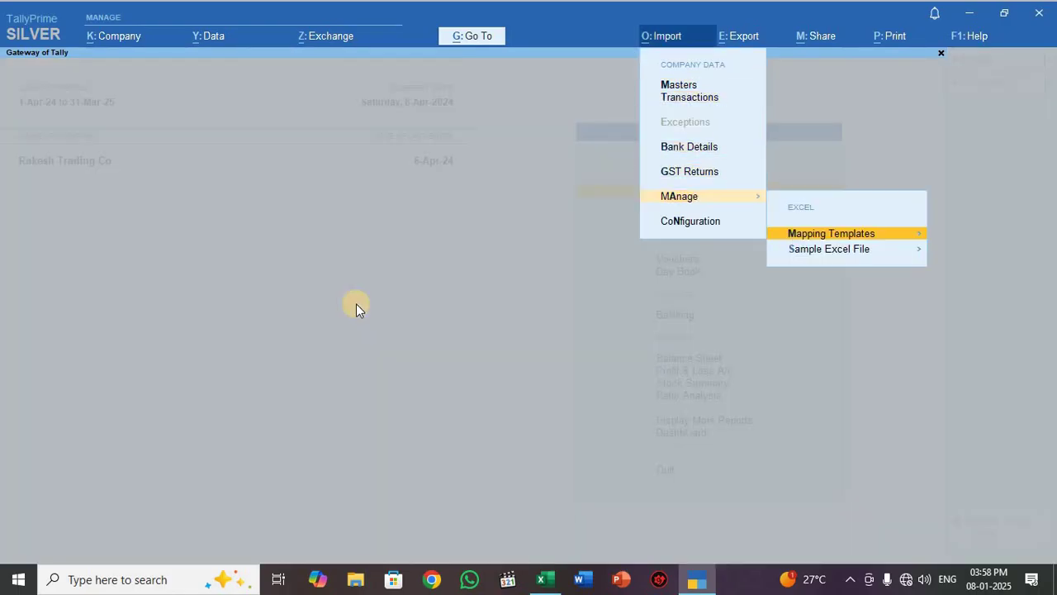
{"action": "key", "text": "Return"}
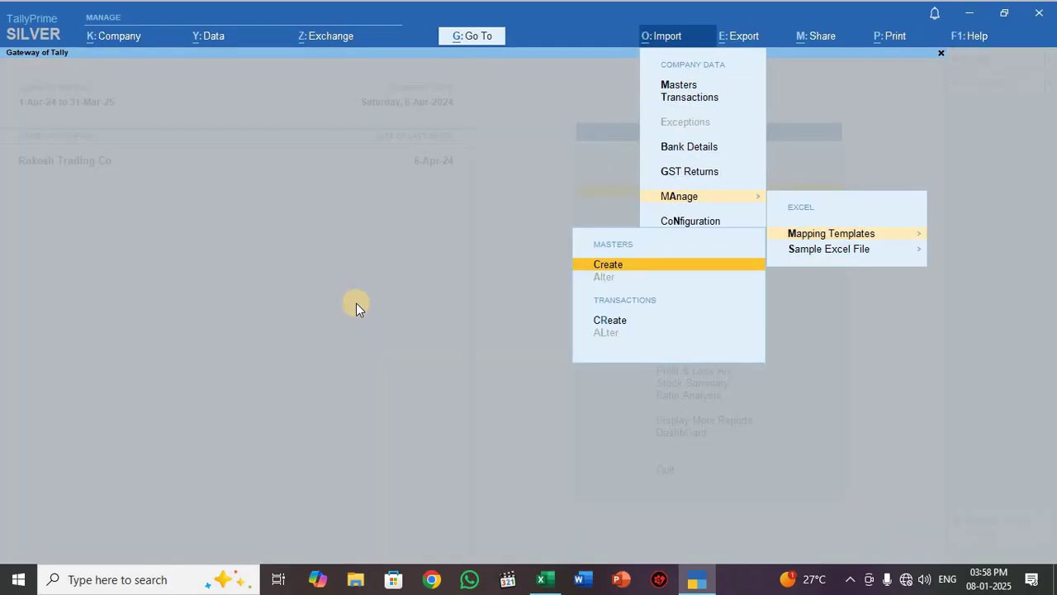
{"action": "key", "text": "Down"}
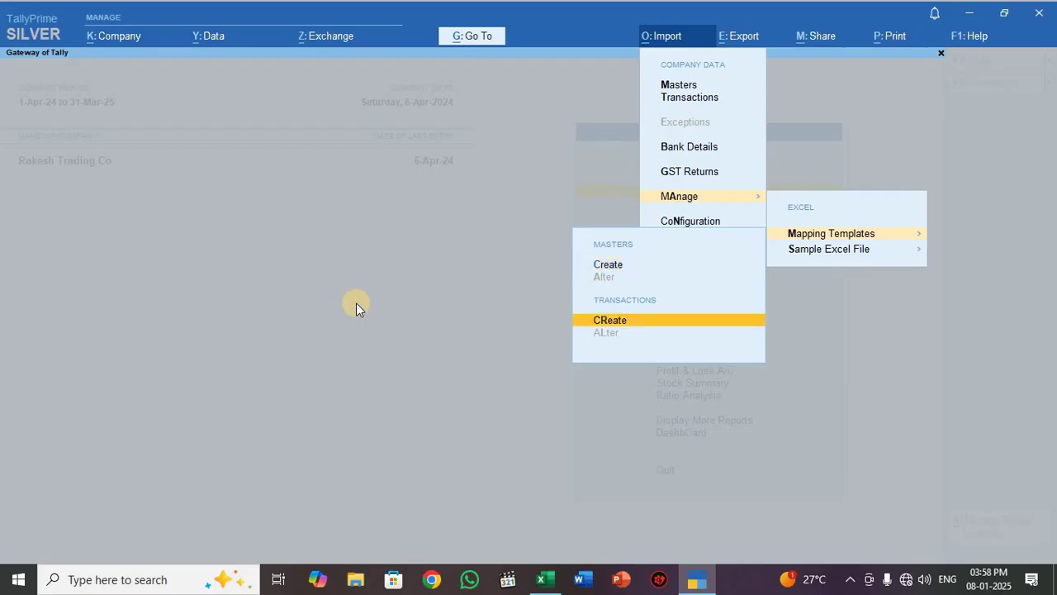
{"action": "key", "text": "Return"}
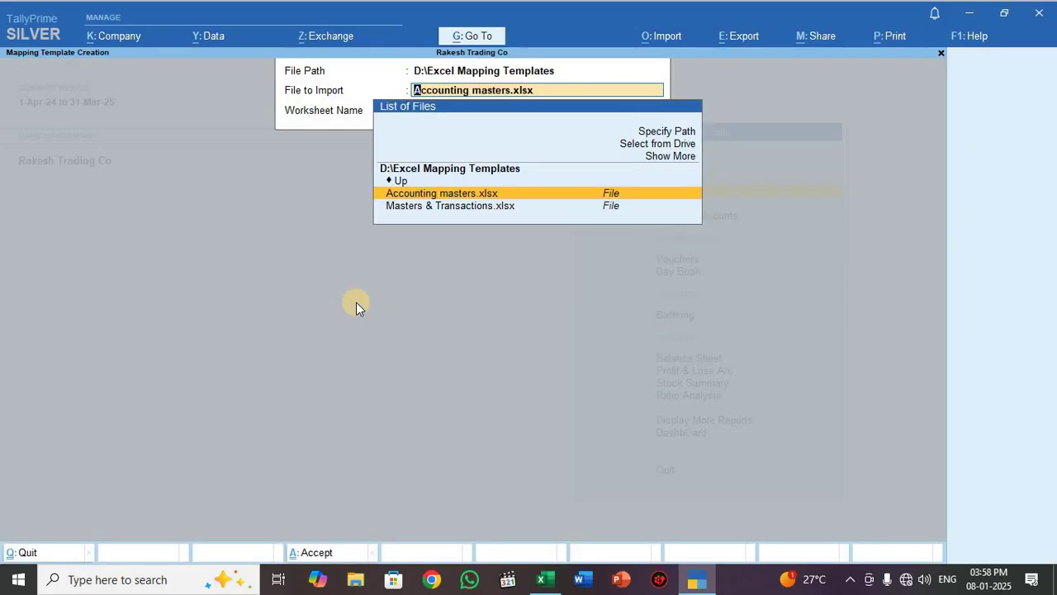
Step: Choose Accounting masters.xlsx from the Excel Mapping Templates folder on drive D as the file to import
{"action": "key", "text": "Up"}
{"action": "key", "text": "Up"}
{"action": "key", "text": "Up"}
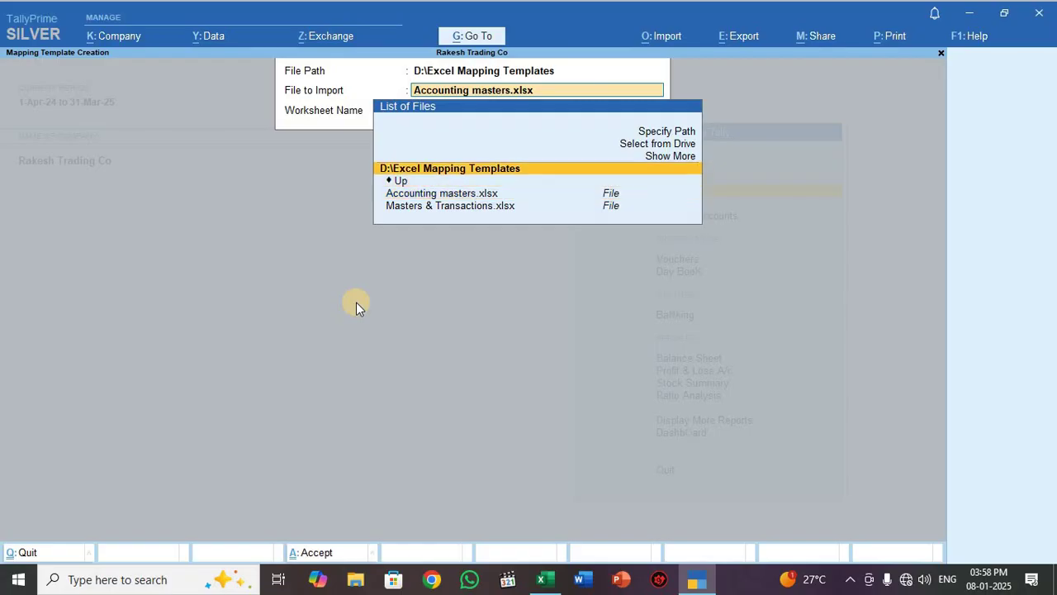
{"action": "key", "text": "Up"}
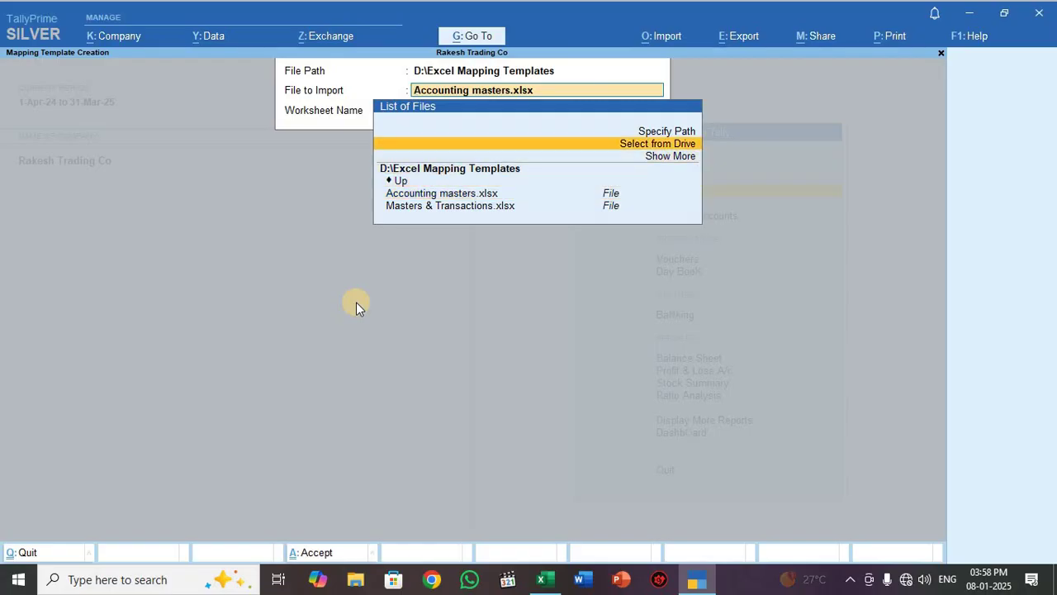
{"action": "key", "text": "Return"}
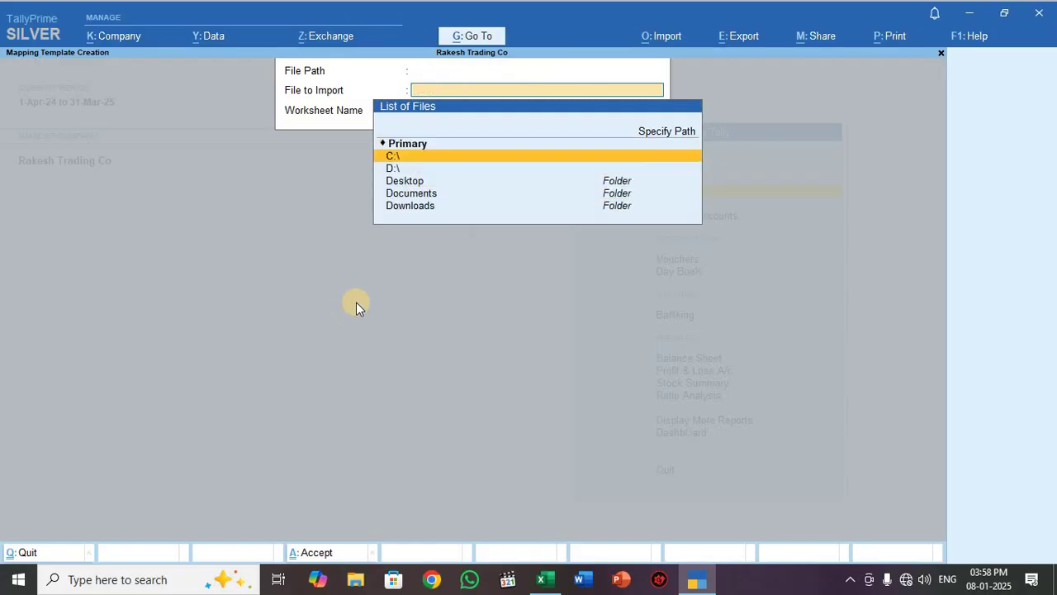
{"action": "key", "text": "Down"}
{"action": "key", "text": "Return"}
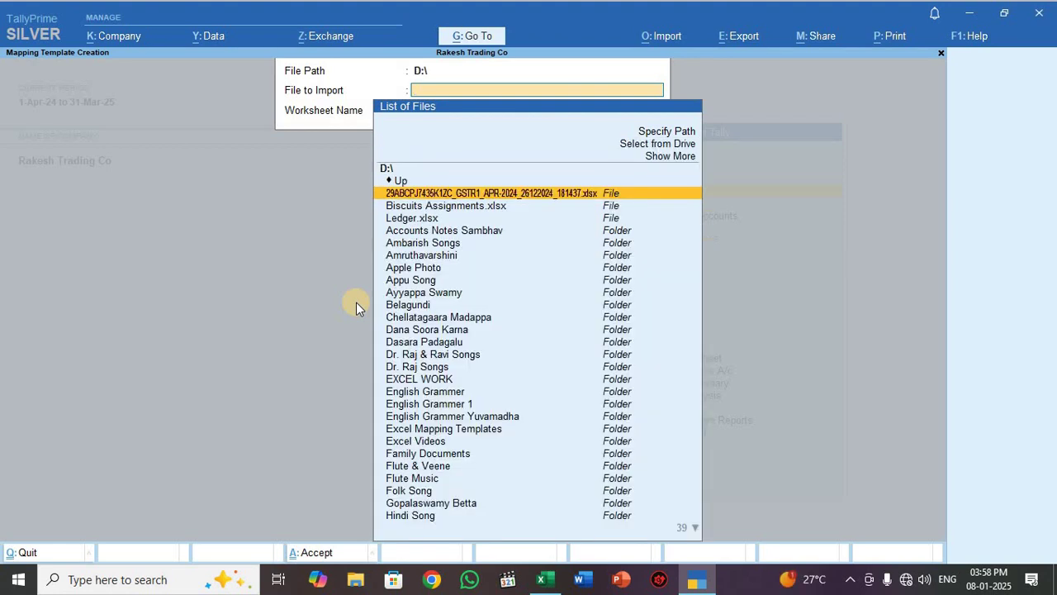
{"action": "type", "text": "excelma"}
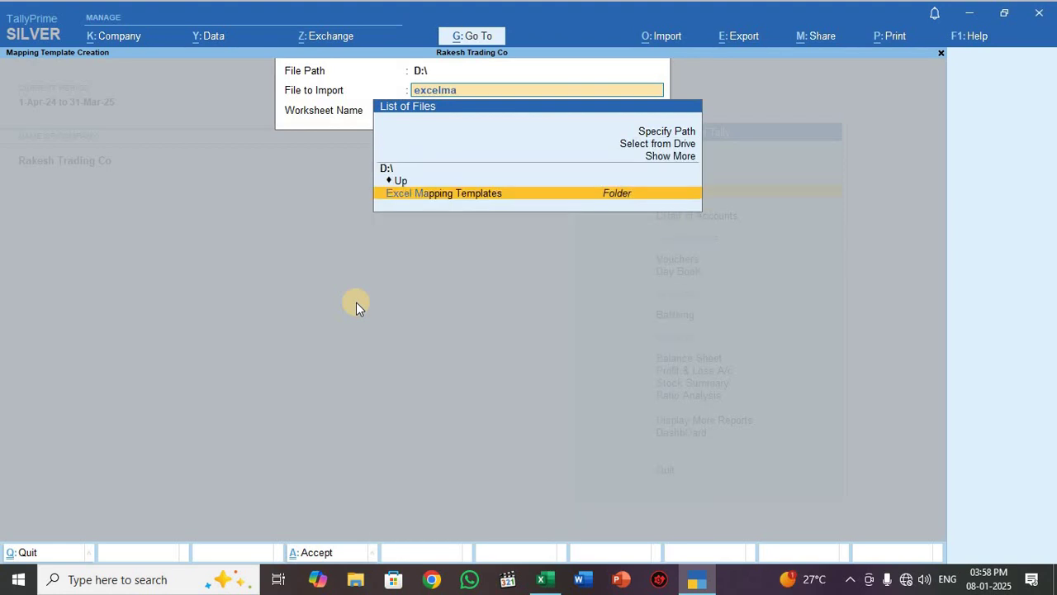
{"action": "key", "text": "Return"}
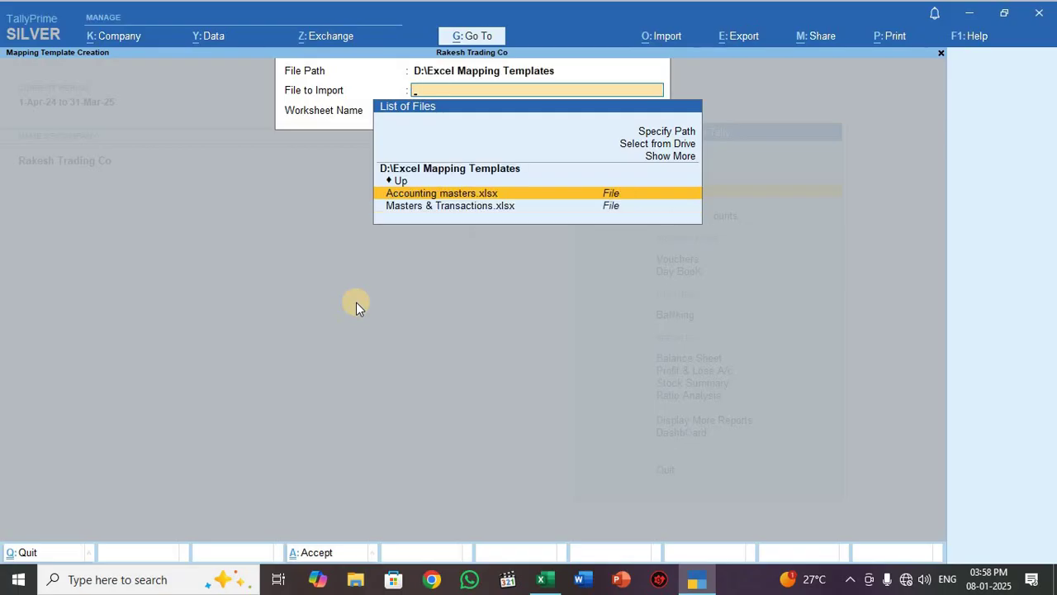
{"action": "key", "text": "Return"}
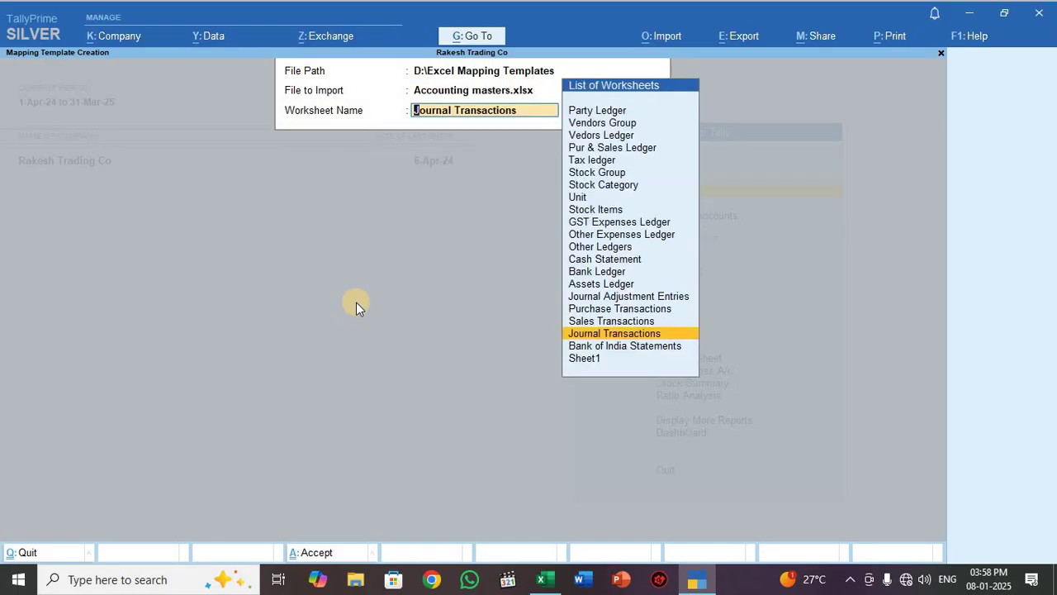
Step: Select the Journal Transactions worksheet as the source for the mapping template
{"action": "key", "text": "Up"}
{"action": "key", "text": "Down"}
{"action": "key", "text": "Up"}
{"action": "key", "text": "Up"}
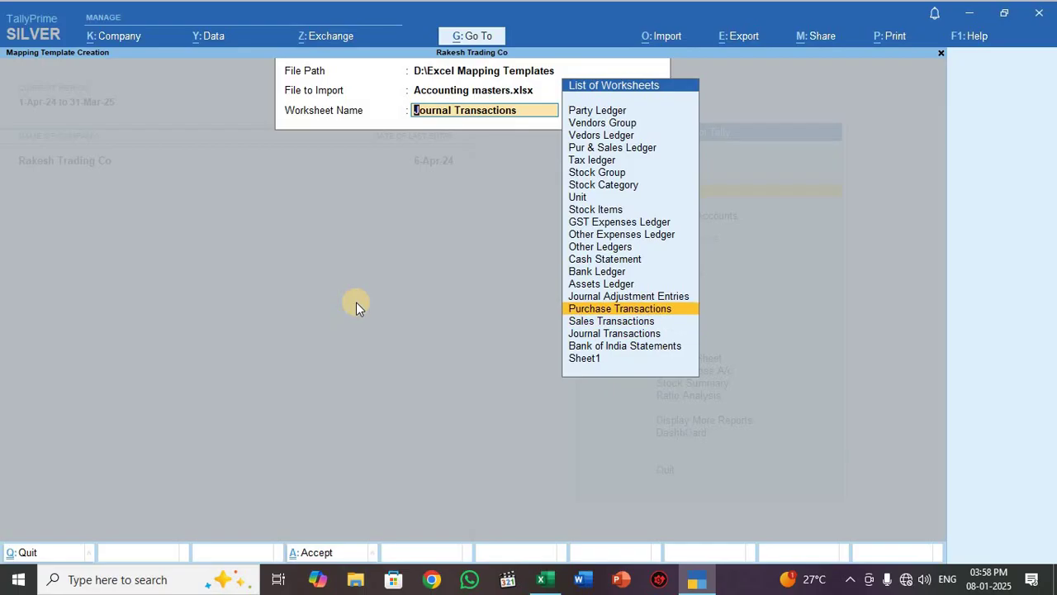
{"action": "key", "text": "Down"}
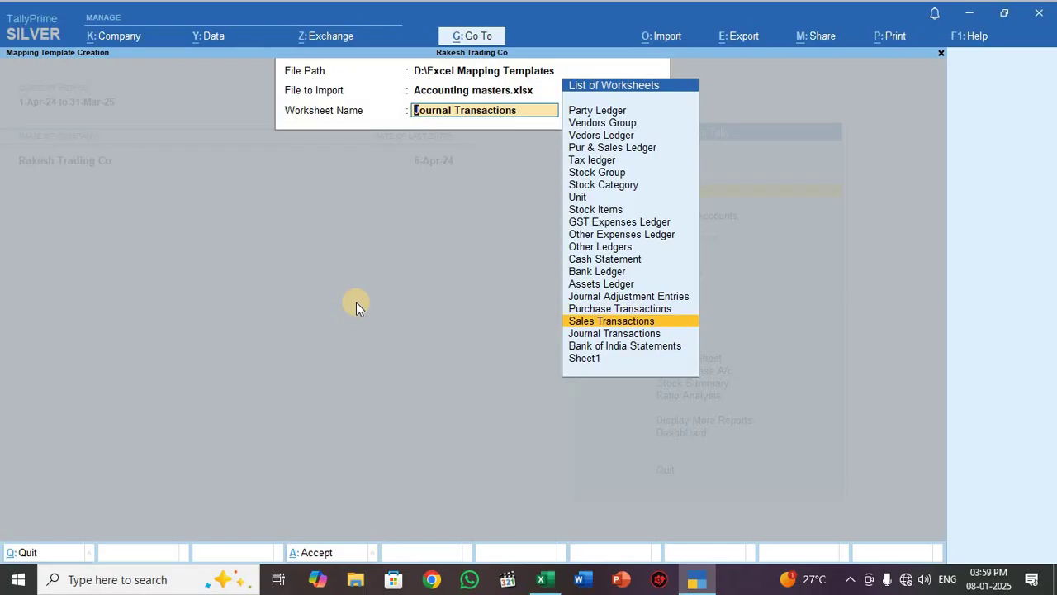
{"action": "key", "text": "Down"}
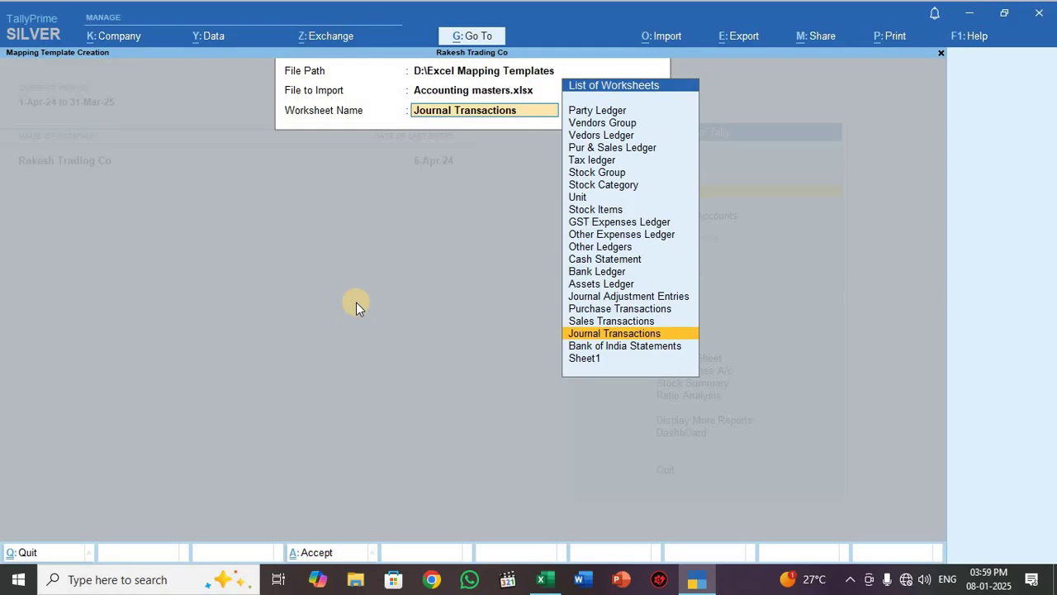
{"action": "key", "text": "Return"}
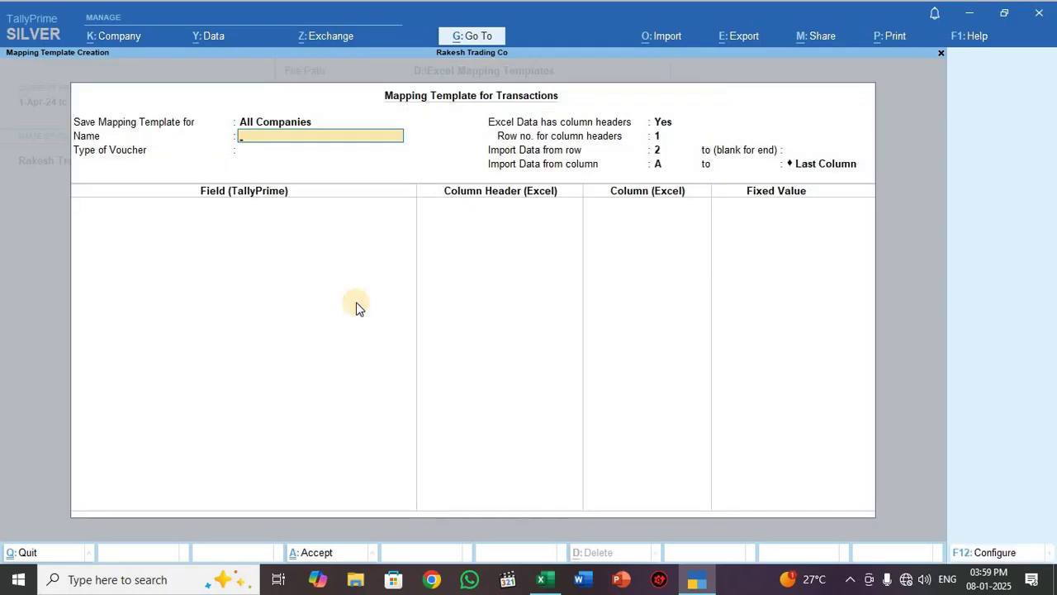
Step: Switch to Excel, examine the column headers of the Journal Transactions sheet from column A, and return to TallyPrime
{"action": "key", "text": "alt+Tab"}
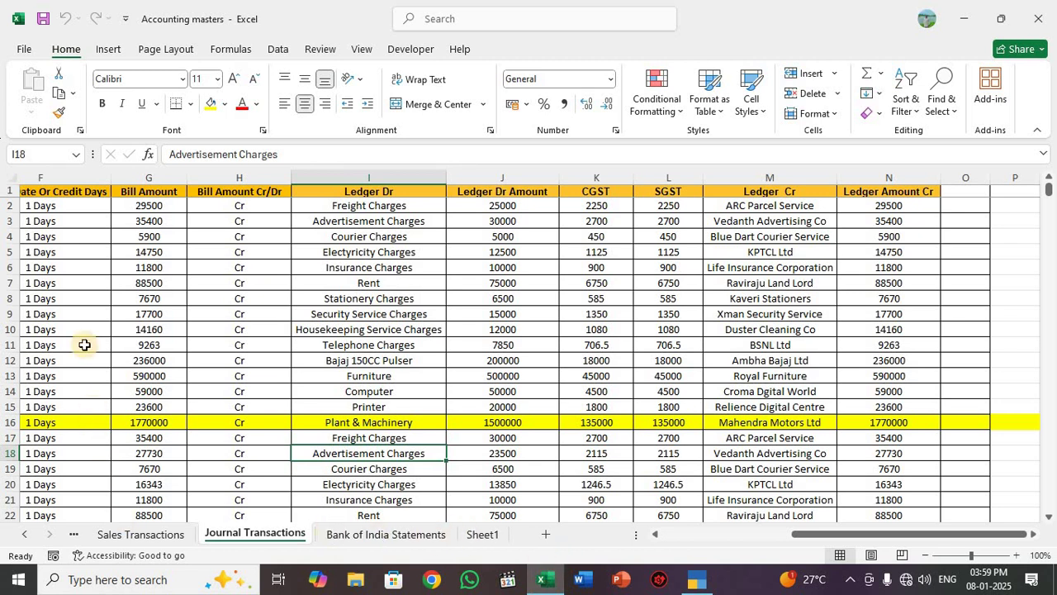
{"action": "left_click", "coordinate": [823, 536]}
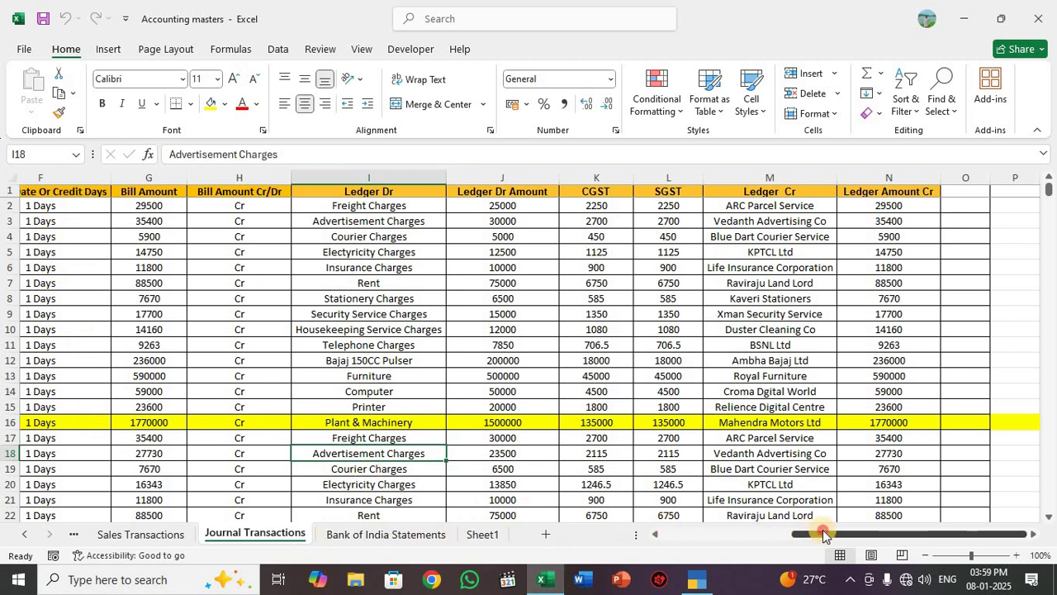
{"action": "left_click_drag", "start_coordinate": [824, 535], "coordinate": [658, 516]}
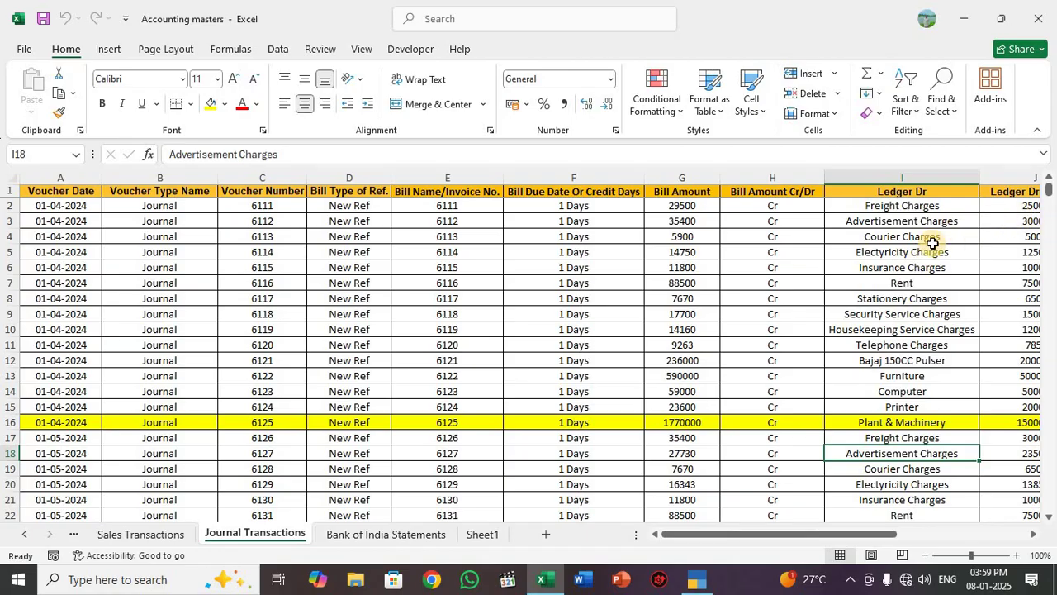
{"action": "key", "text": "alt+Tab"}
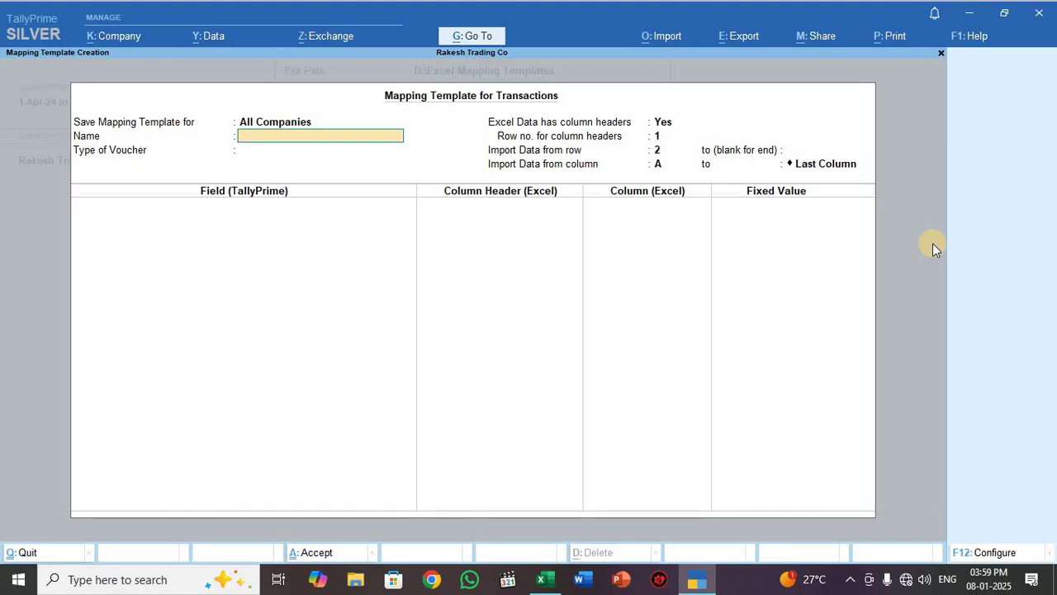
Step: Name the template Journal Transactions Mapping and set its voucher type to Accounting Vouchers
{"action": "type", "text": "Journal Transac"}
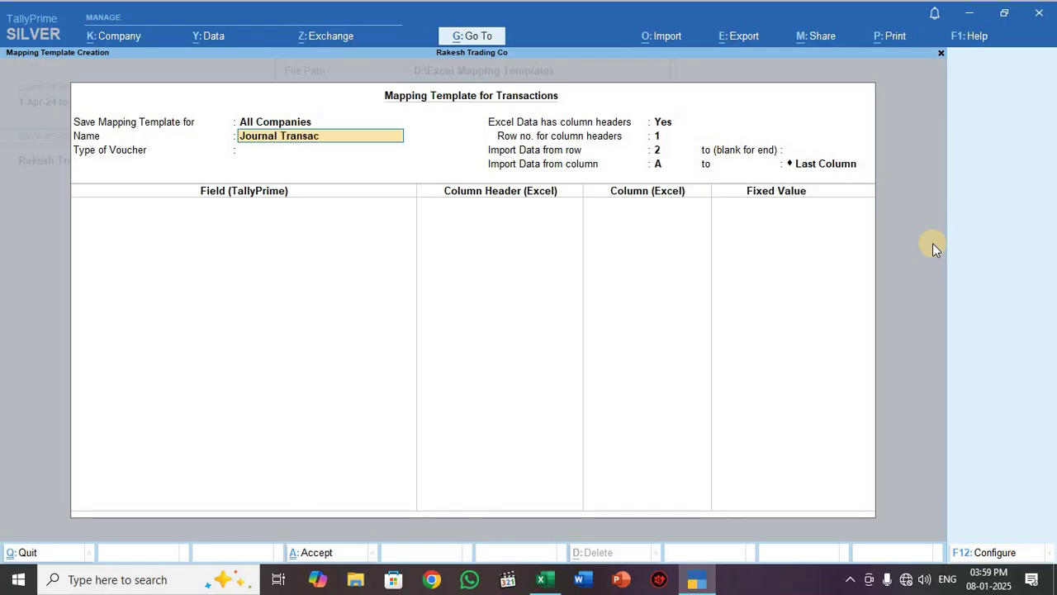
{"action": "type", "text": "tions mapping"}
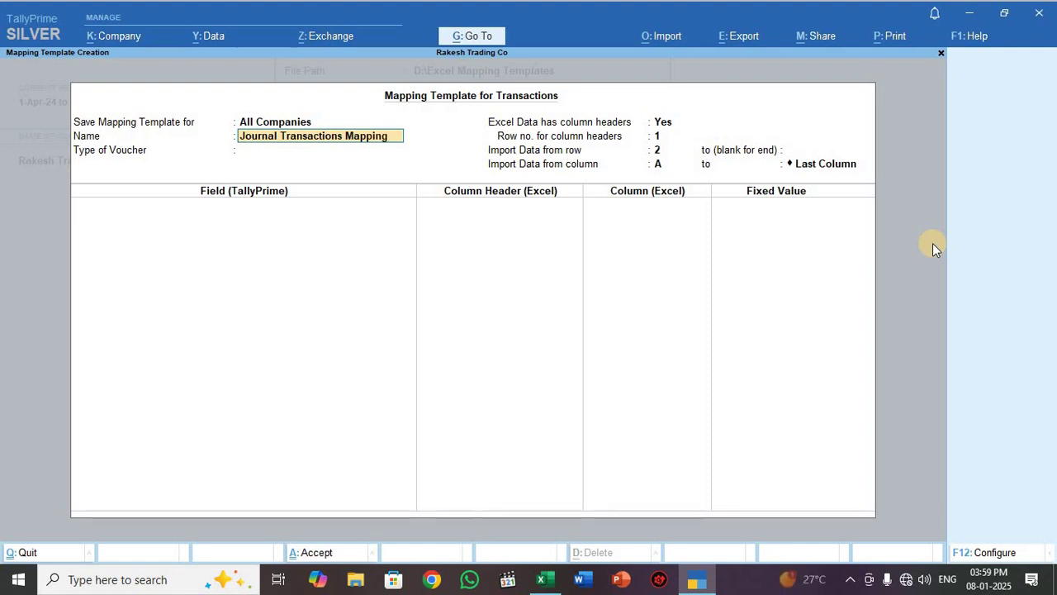
{"action": "key", "text": "Return"}
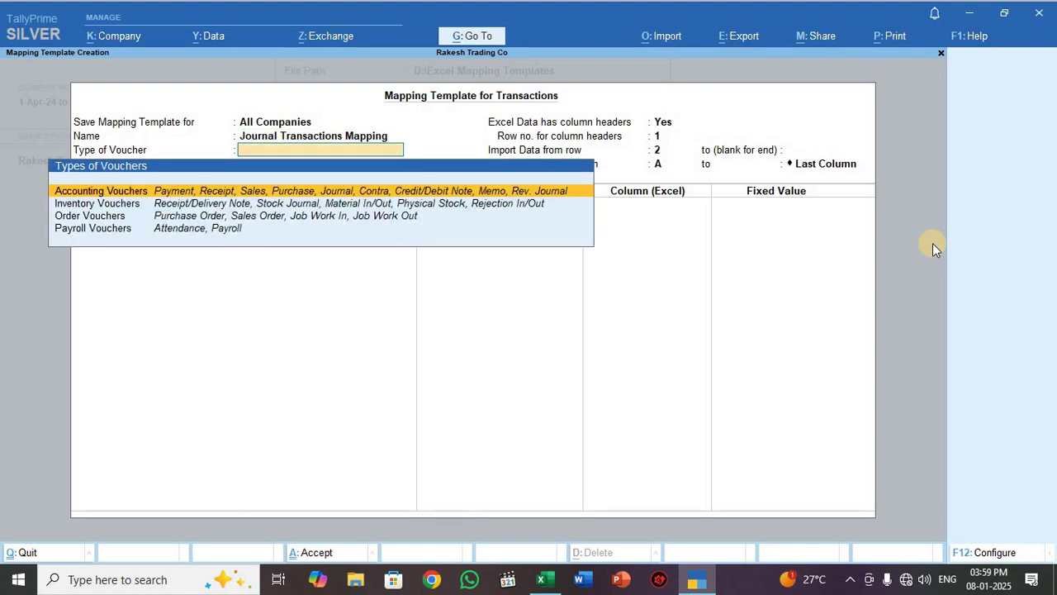
{"action": "key", "text": "Return"}
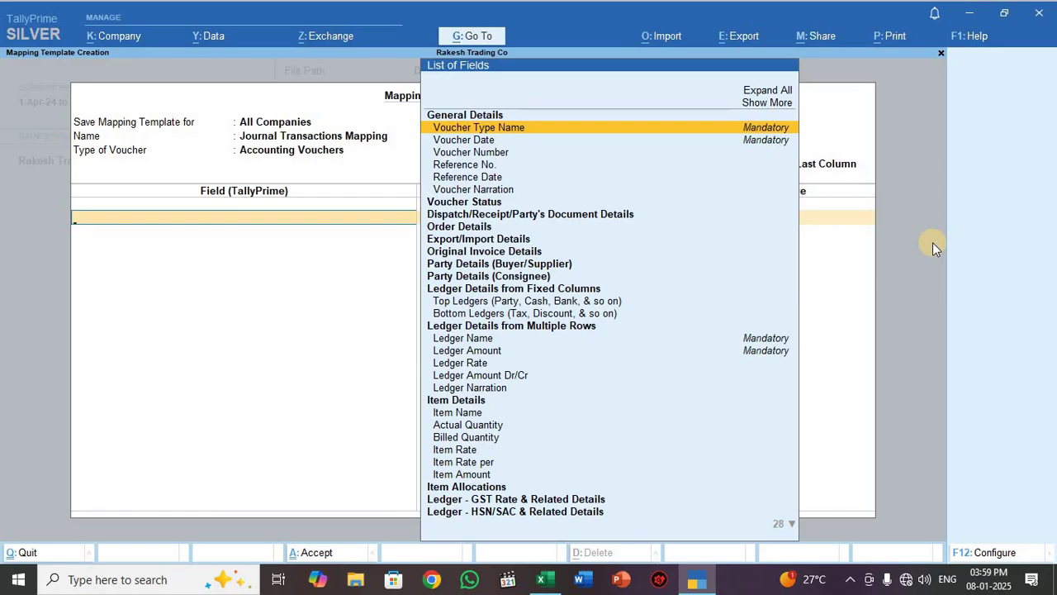
Step: Map the mandatory Voucher Type Name and Voucher Date fields to the Excel columns with the same names
{"action": "key", "text": "Down"}
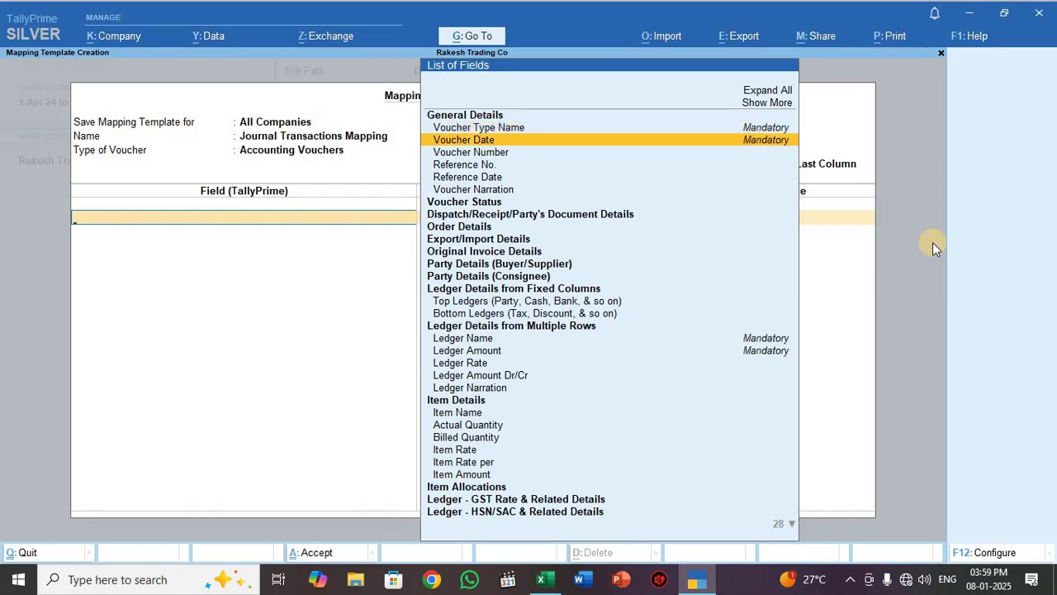
{"action": "key", "text": "Up"}
{"action": "key", "text": "Return"}
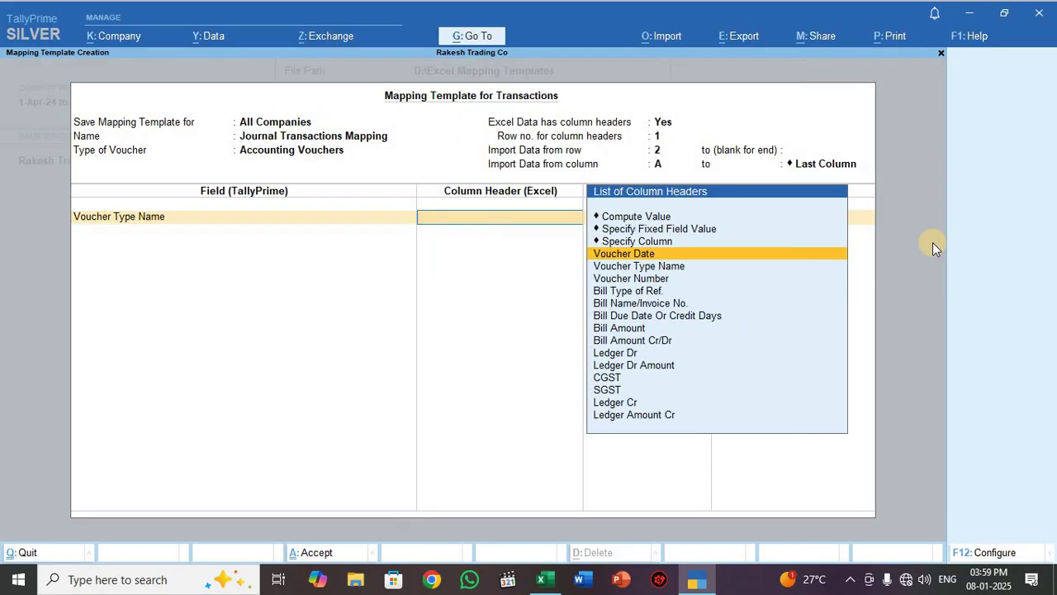
{"action": "key", "text": "Down"}
{"action": "key", "text": "Return"}
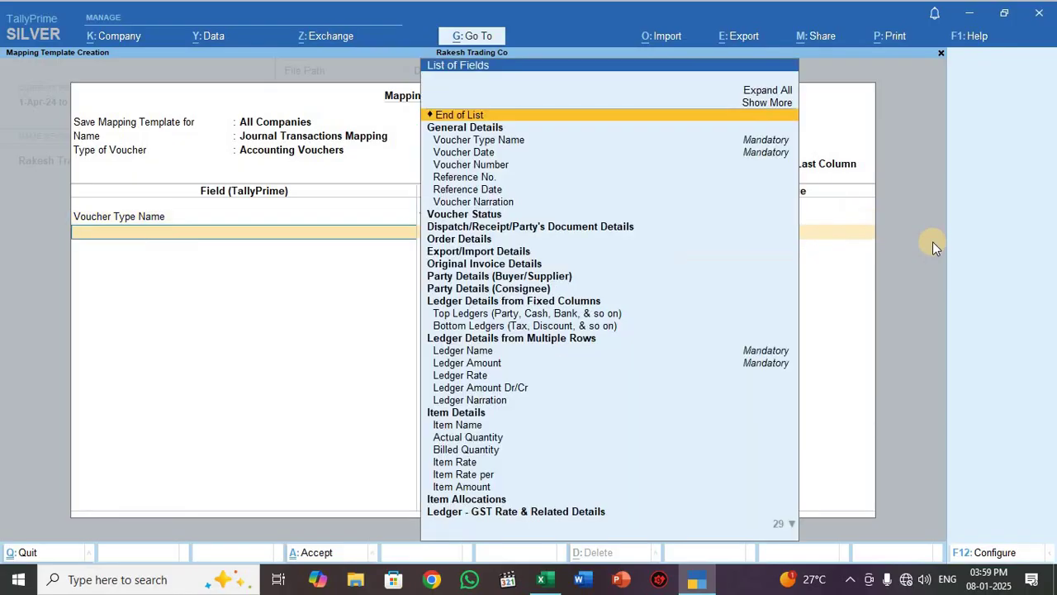
{"action": "key", "text": "Down"}
{"action": "key", "text": "Down"}
{"action": "key", "text": "Return"}
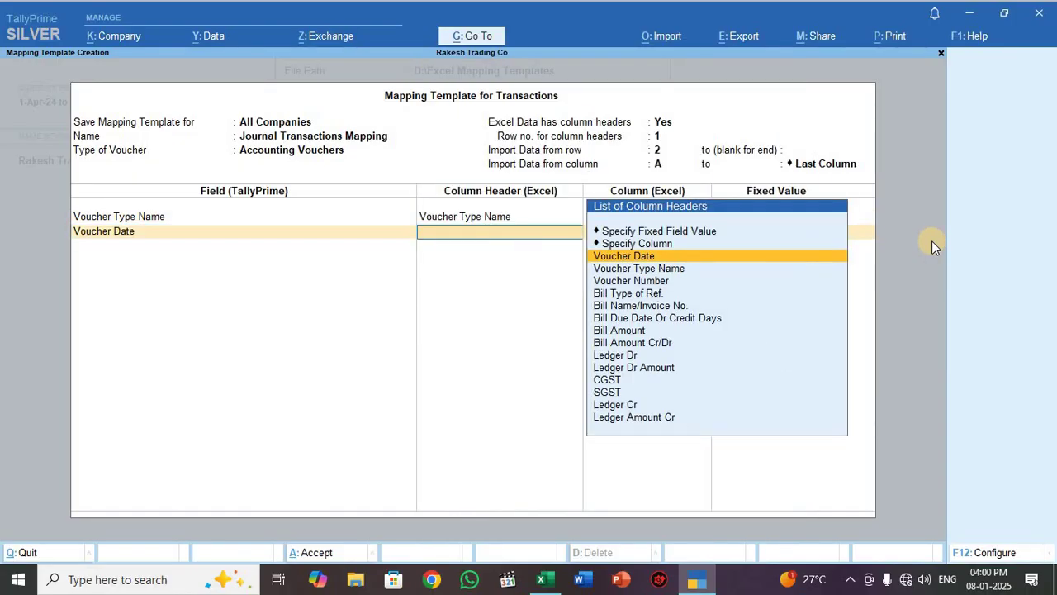
{"action": "key", "text": "Return"}
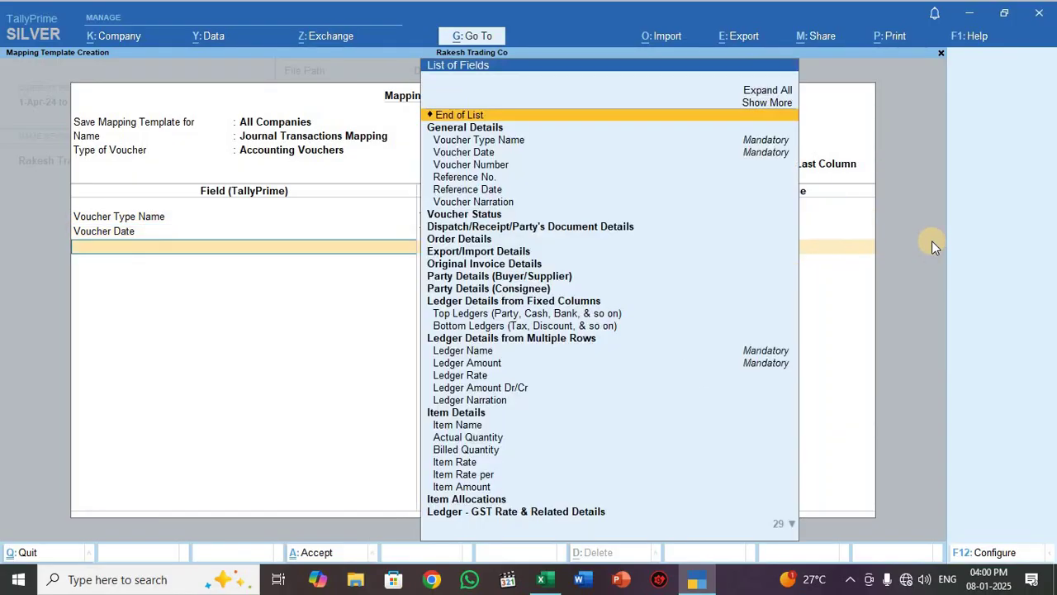
Step: Add the Voucher Number field and map it to the Voucher Number column in Excel
{"action": "key", "text": "Down"}
{"action": "key", "text": "Down"}
{"action": "key", "text": "Down"}
{"action": "key", "text": "Down"}
{"action": "key", "text": "Return"}
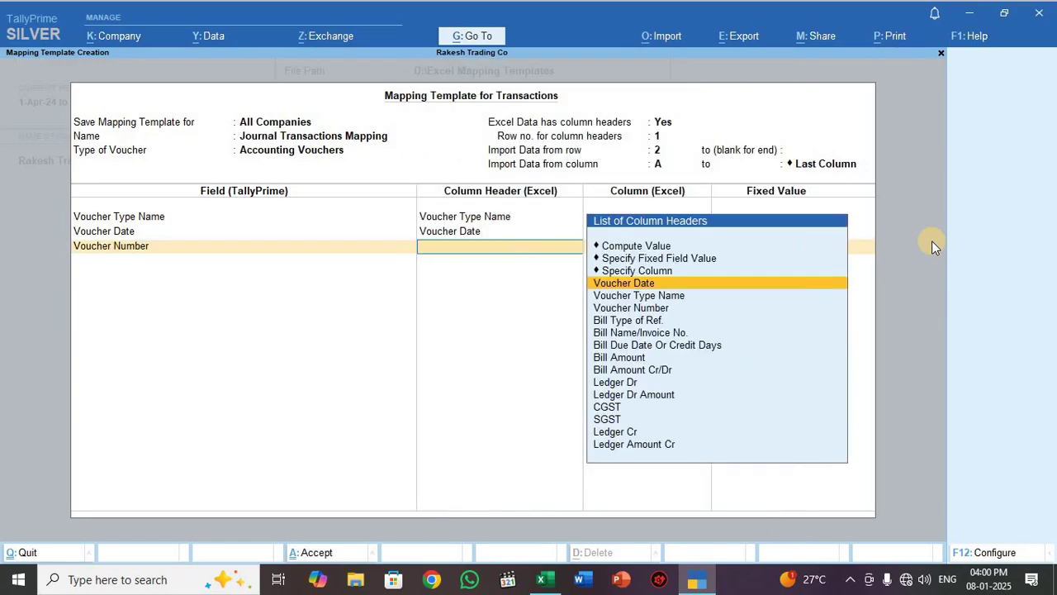
{"action": "key", "text": "Down"}
{"action": "key", "text": "Down"}
{"action": "key", "text": "Return"}
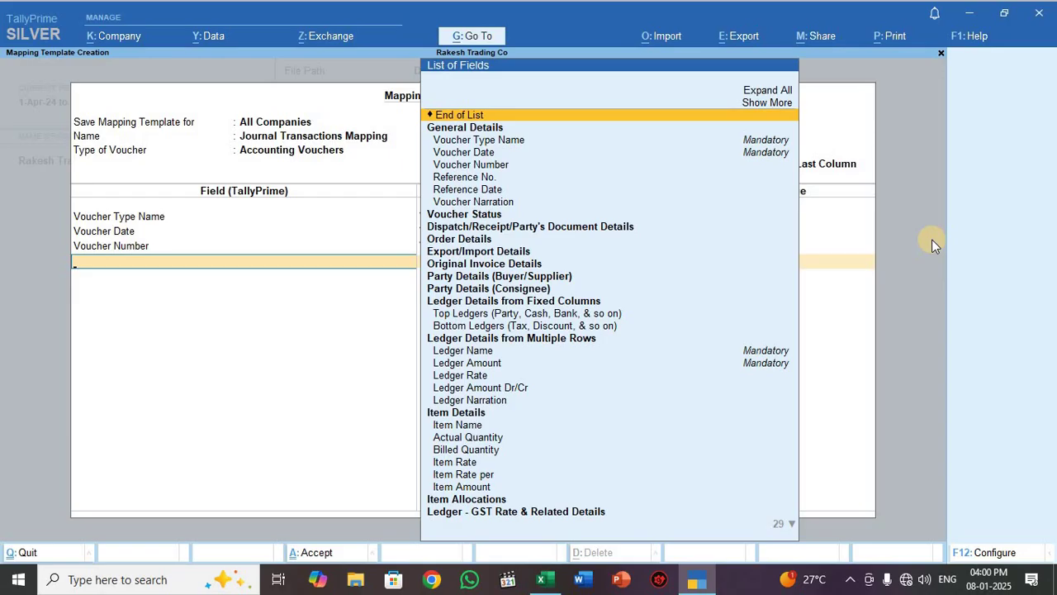
Step: Add a Top Ledgers (Party, Cash, Bank, & so on) section with a Ledger Name field and highlight Ledger Dr as its Excel column
{"action": "type", "text": "Top"}
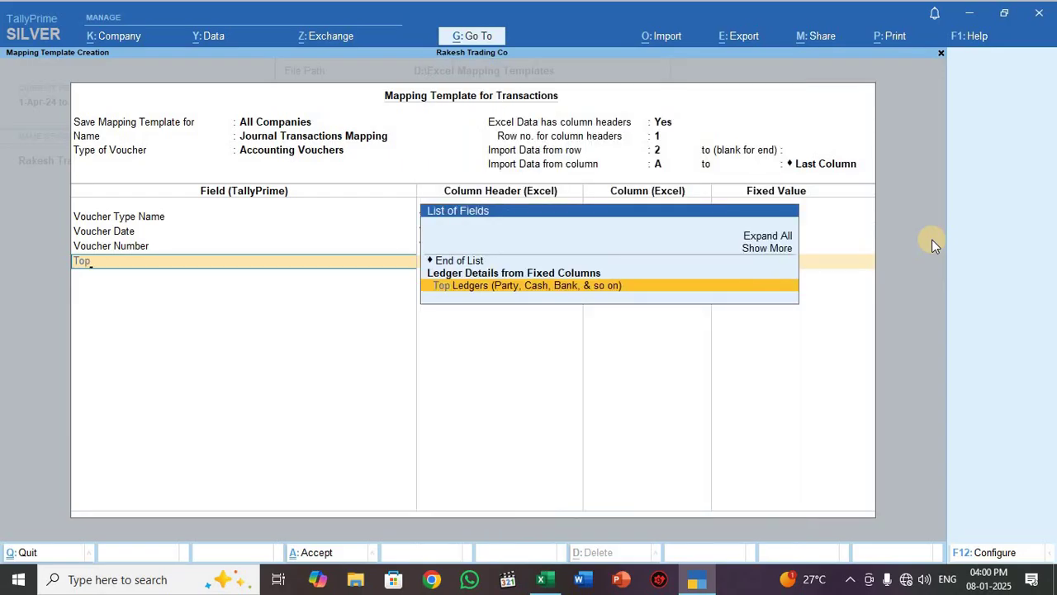
{"action": "key", "text": "Return"}
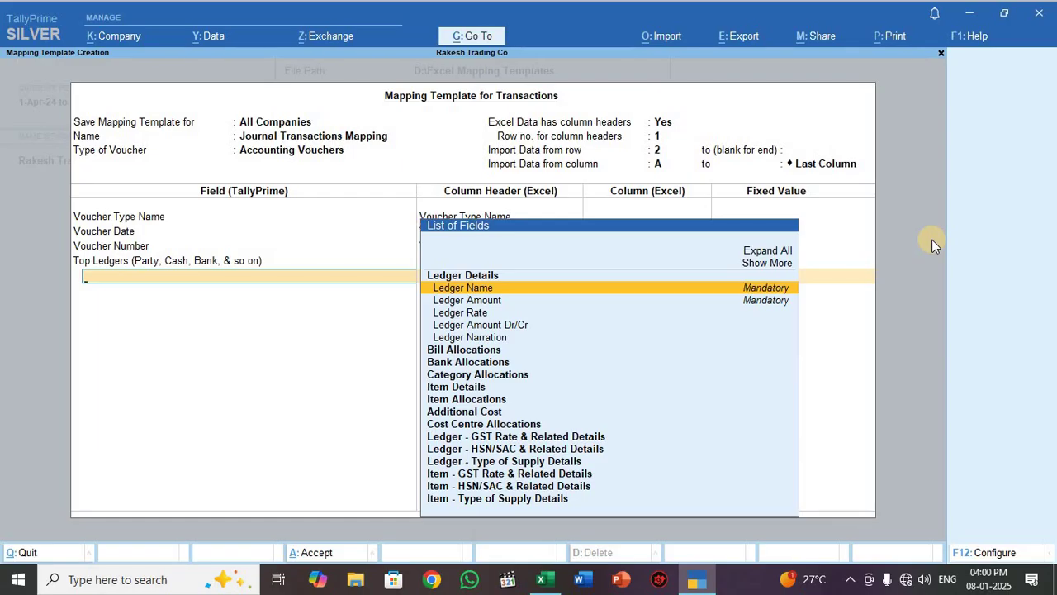
{"action": "key", "text": "Return"}
{"action": "key", "text": "Down"}
{"action": "key", "text": "Down"}
{"action": "key", "text": "Down"}
{"action": "key", "text": "Down"}
{"action": "key", "text": "Down"}
{"action": "key", "text": "Down"}
{"action": "key", "text": "Down"}
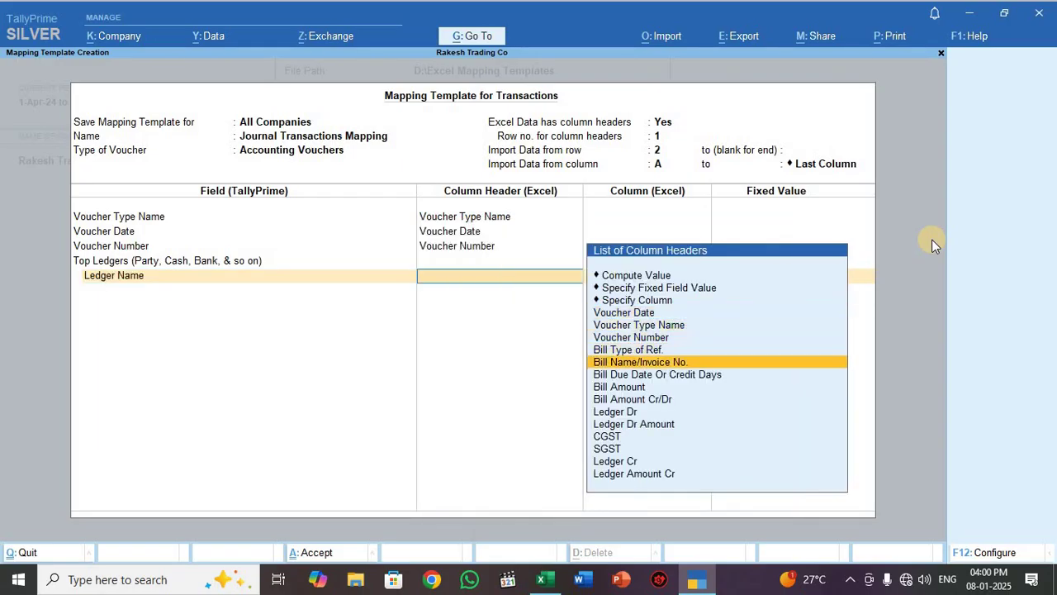
{"action": "key", "text": "Down"}
{"action": "key", "text": "Down"}
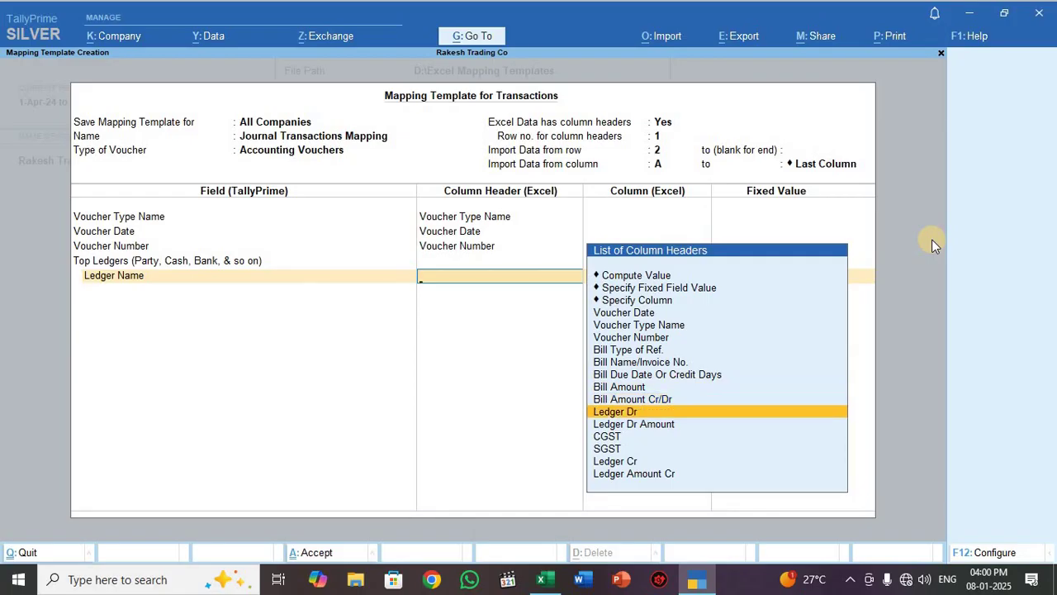
Step: Switch to Excel, examine the Ledger Dr, Ledger Dr Amount, CGST, SGST and Ledger Cr columns of the Journal Transactions sheet, and return to TallyPrime
{"action": "key", "text": "alt+Tab"}
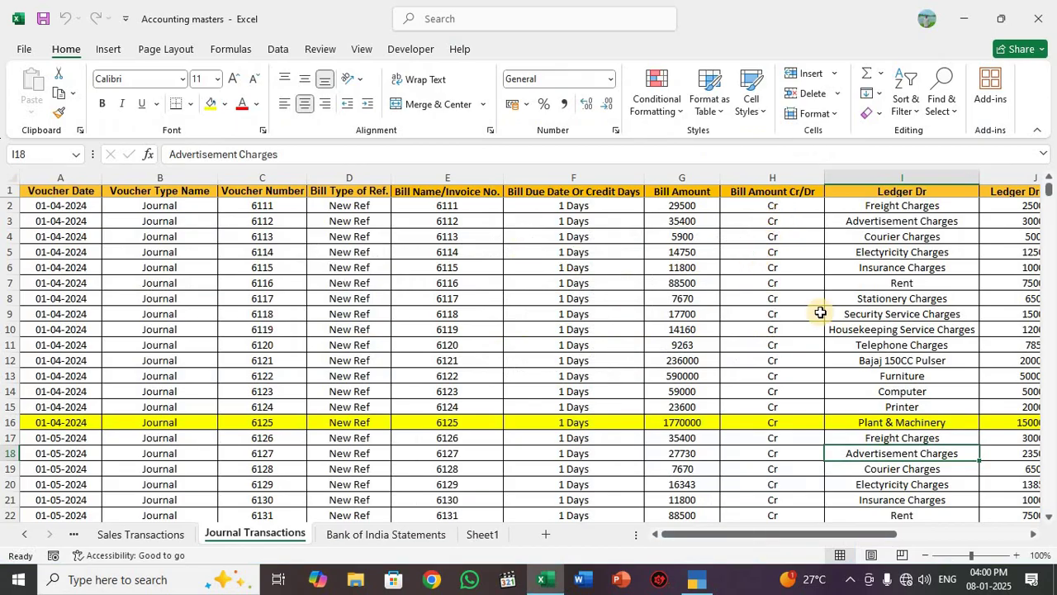
{"action": "left_click_drag", "start_coordinate": [822, 534], "coordinate": [874, 533]}
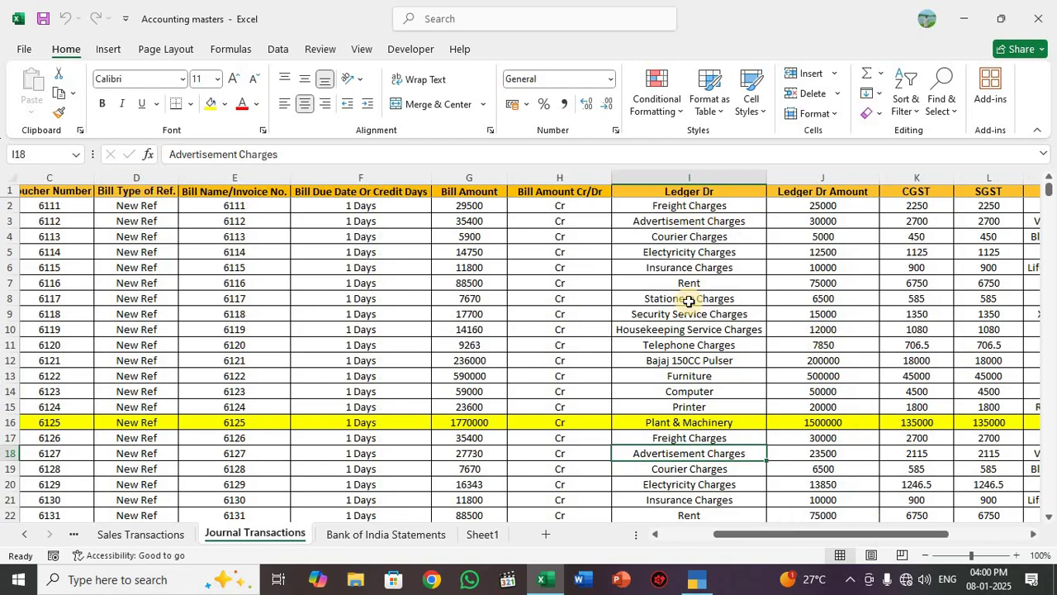
{"action": "key", "text": "alt+Tab"}
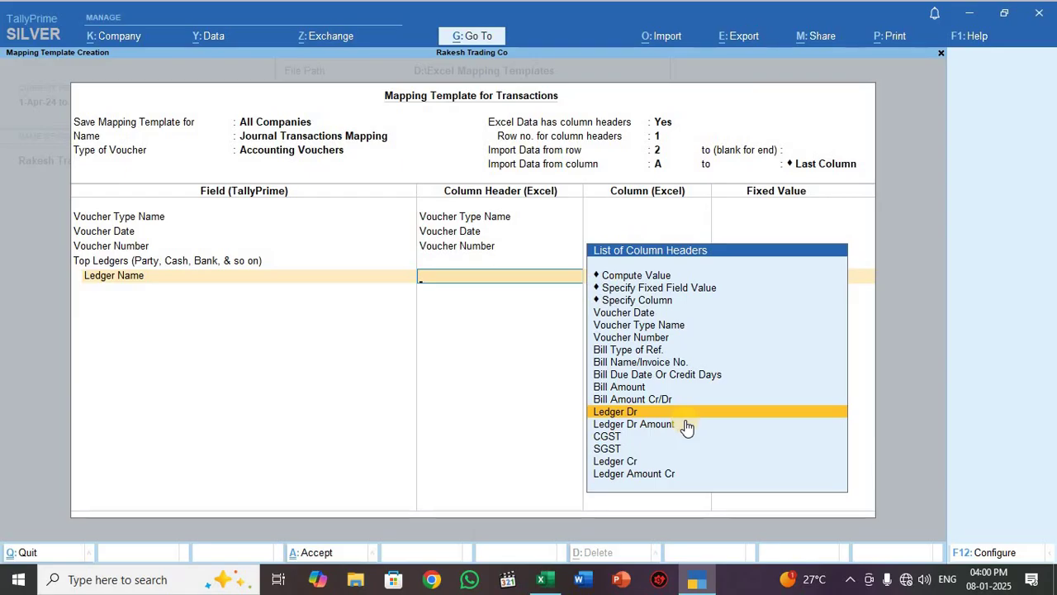
{"action": "key", "text": "alt+Tab"}
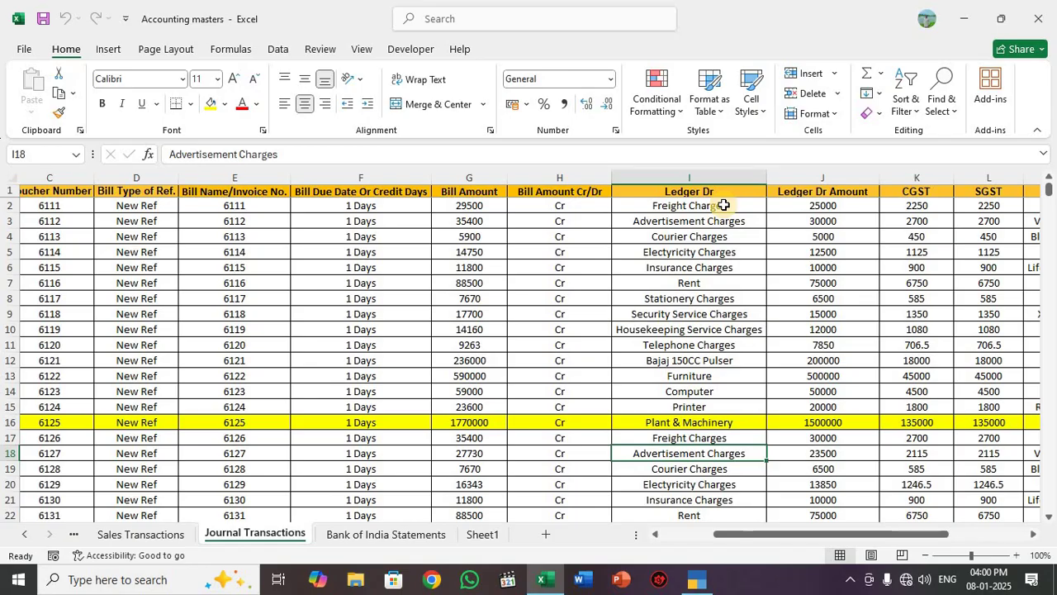
{"action": "left_click_drag", "start_coordinate": [822, 541], "coordinate": [859, 541]}
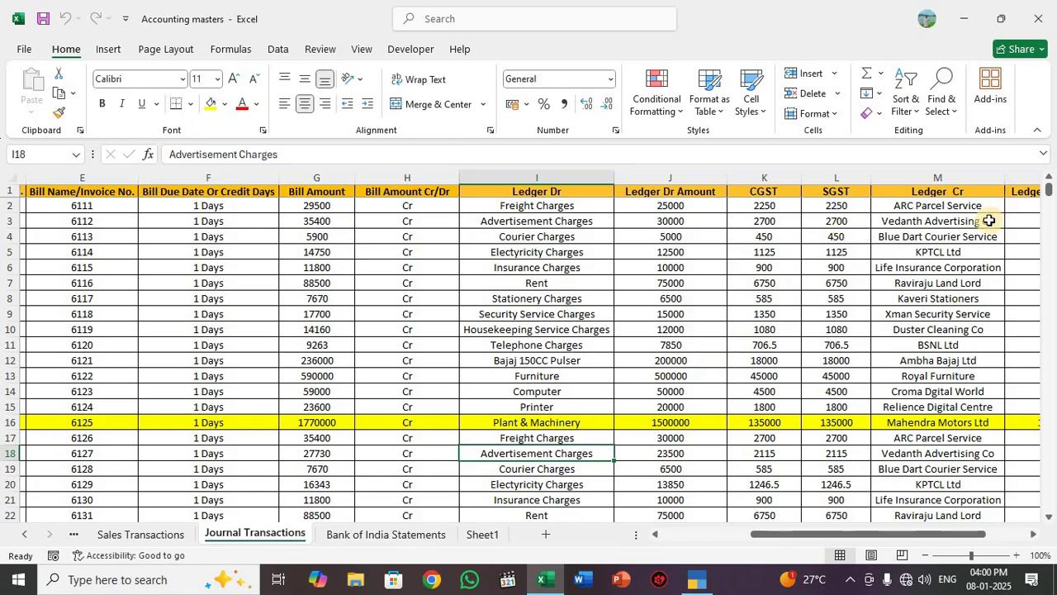
{"action": "left_click", "coordinate": [966, 207]}
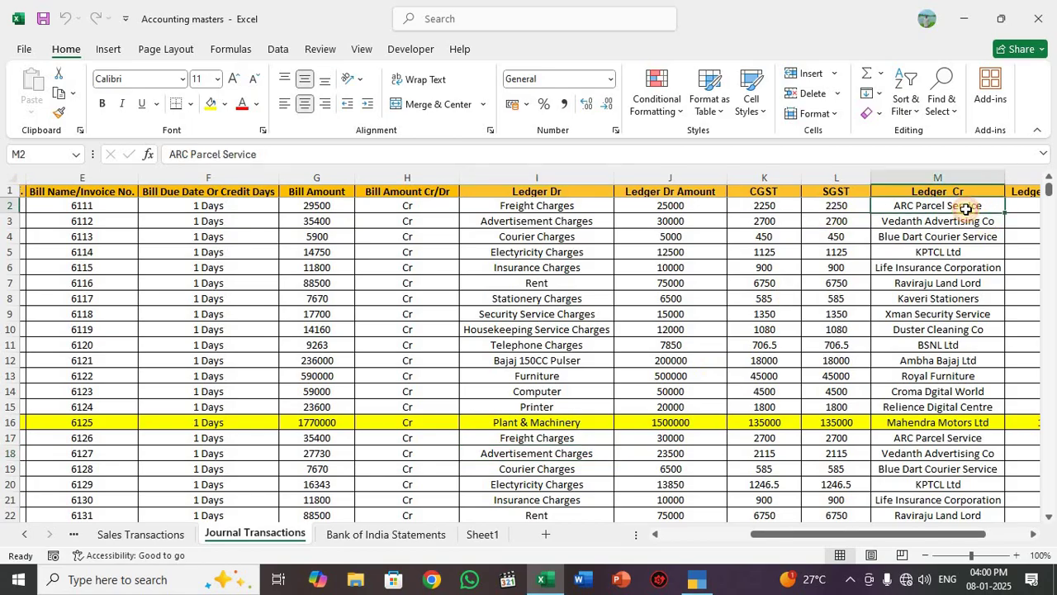
{"action": "left_click", "coordinate": [763, 206]}
{"action": "left_click", "coordinate": [829, 206]}
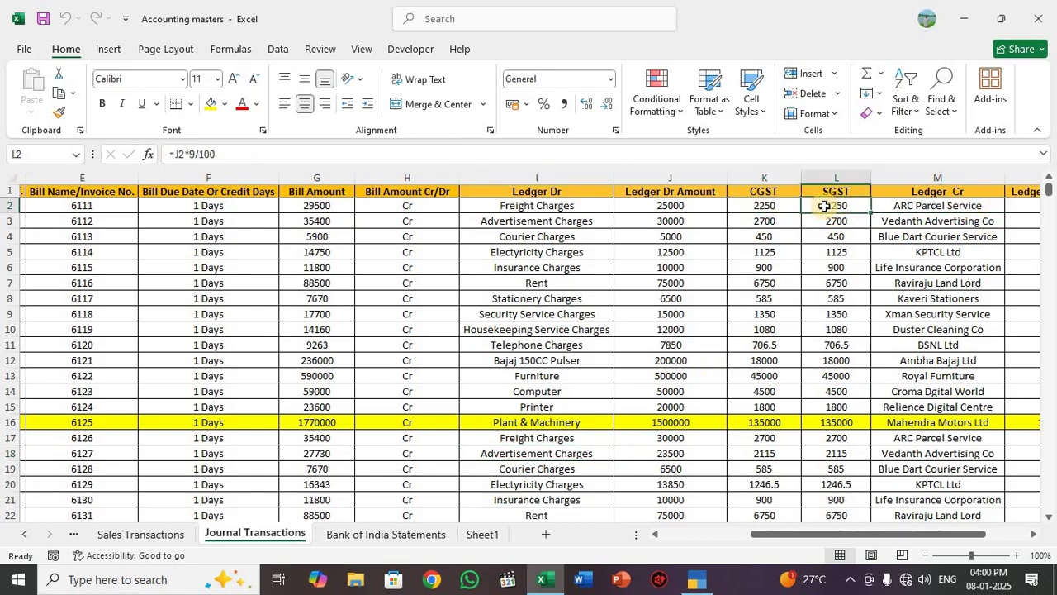
{"action": "key", "text": "alt+Tab"}
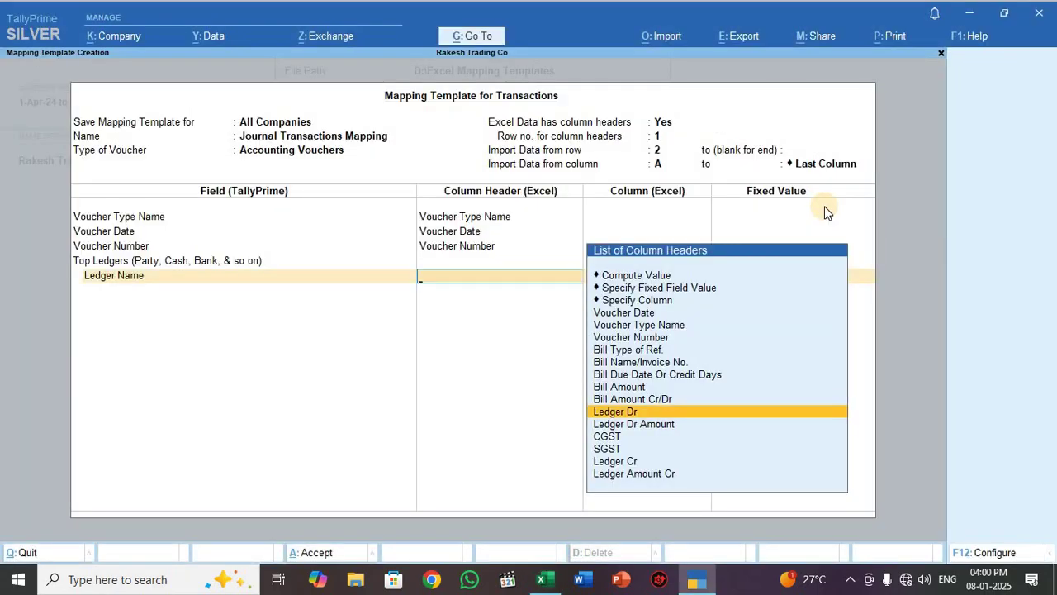
Step: Confirm Ledger Dr for the top ledger's name and map its Ledger Amount field to the Ledger Dr Amount column
{"action": "key", "text": "Return"}
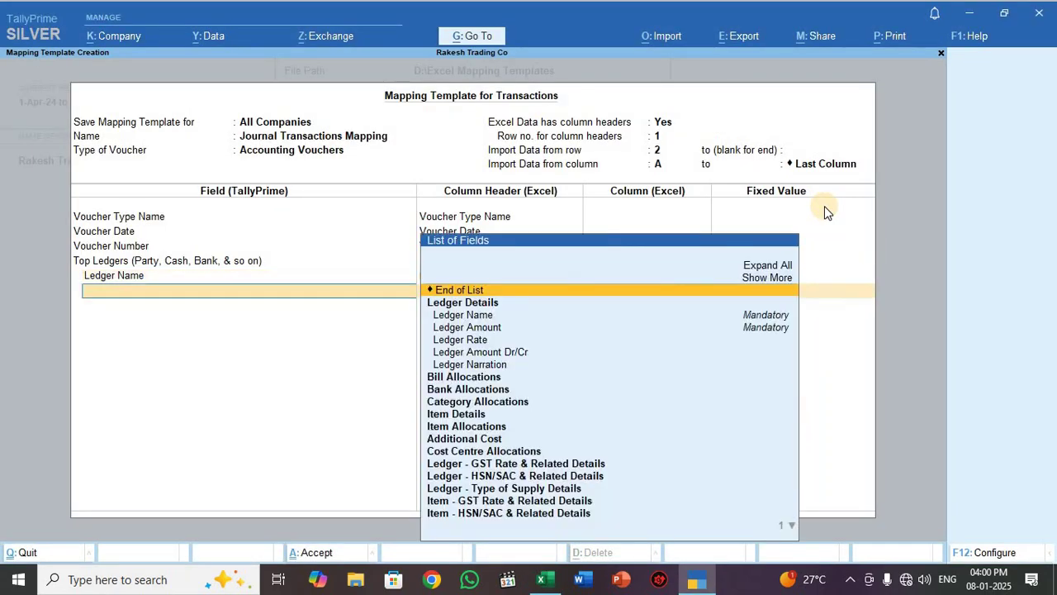
{"action": "key", "text": "Down"}
{"action": "key", "text": "Down"}
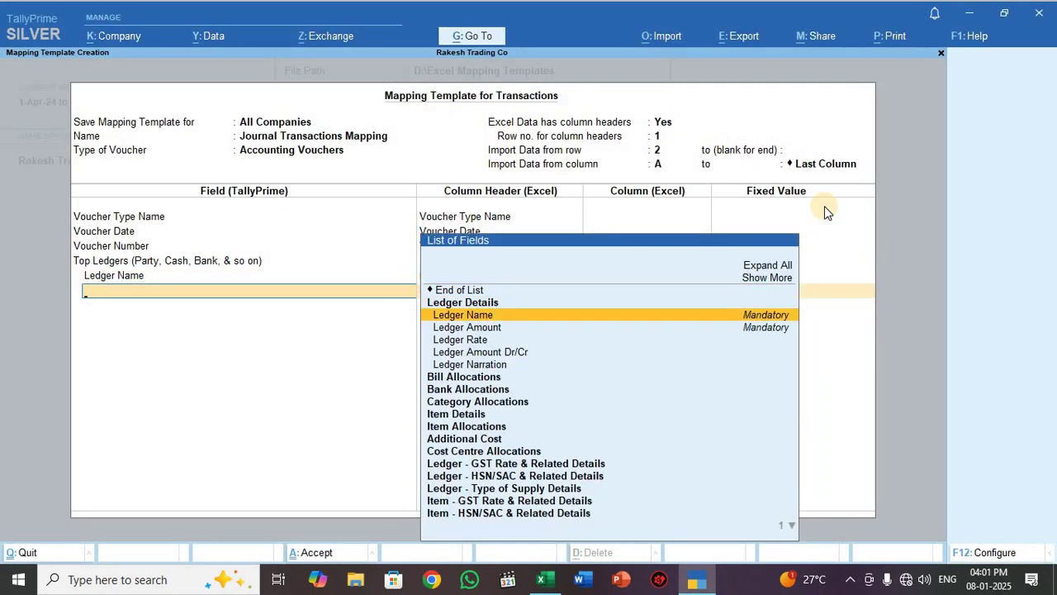
{"action": "key", "text": "Down"}
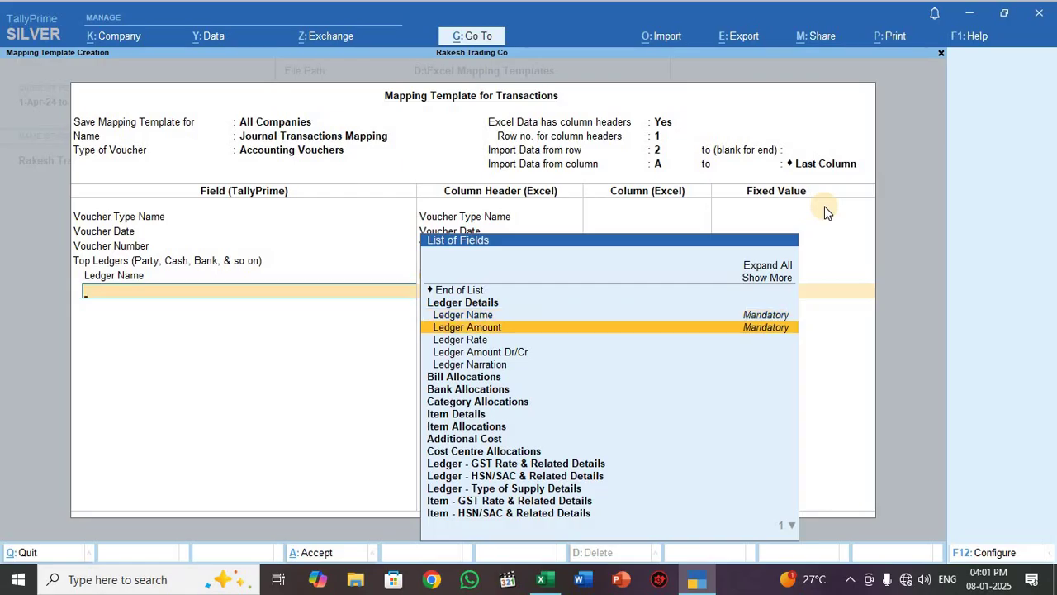
{"action": "key", "text": "Return"}
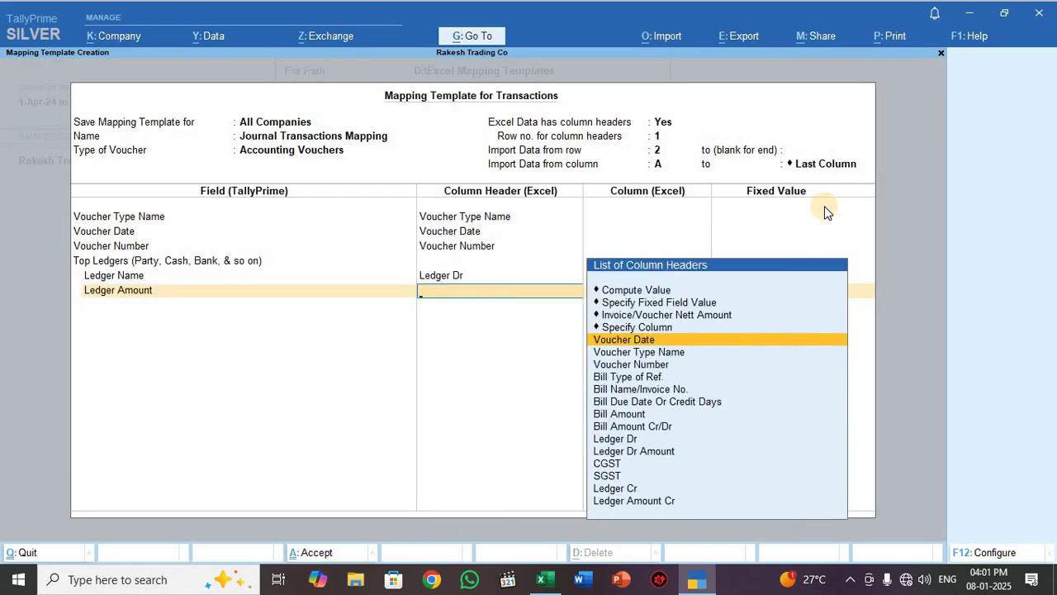
{"action": "key", "text": "Down"}
{"action": "key", "text": "Down"}
{"action": "key", "text": "Down"}
{"action": "key", "text": "Down"}
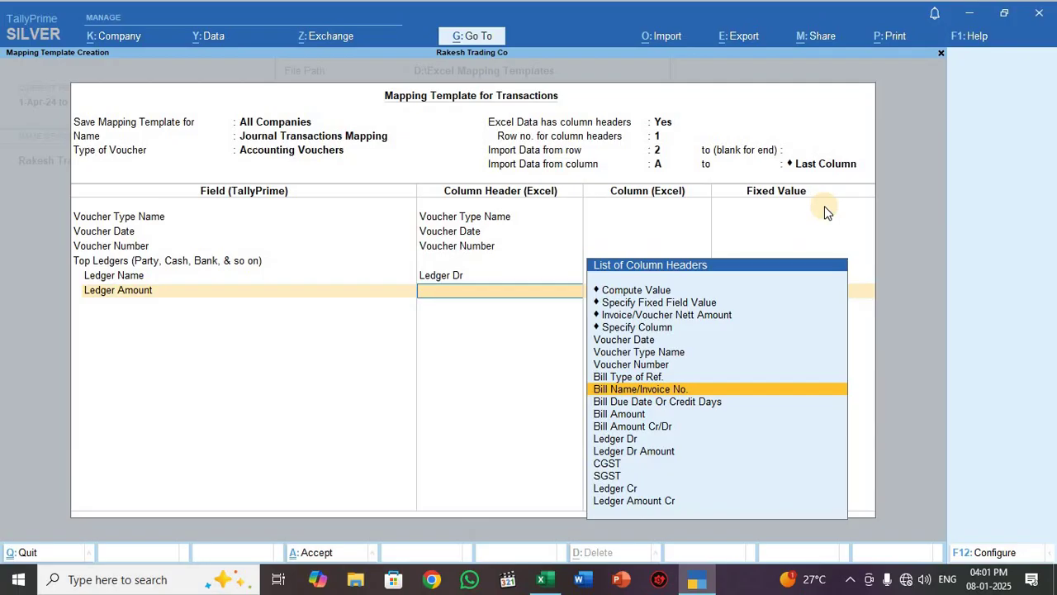
{"action": "key", "text": "Down"}
{"action": "key", "text": "Down"}
{"action": "key", "text": "Down"}
{"action": "key", "text": "Down"}
{"action": "key", "text": "Down"}
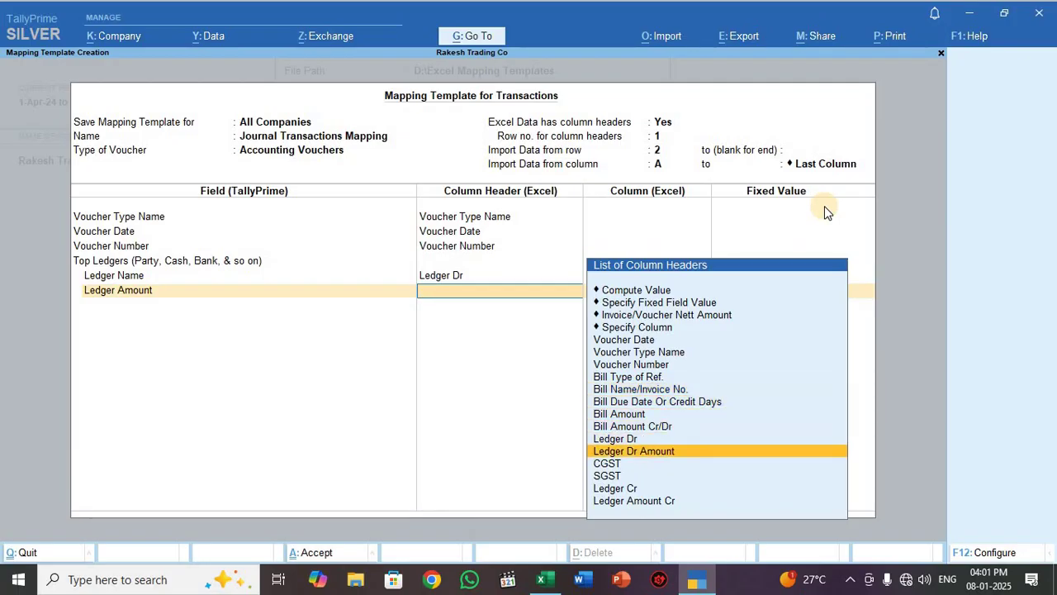
{"action": "key", "text": "Return"}
Step: Add the Ledger Amount Dr/Cr field to the top ledger with the fixed value Dr, and end that section
{"action": "key", "text": "Down"}
{"action": "key", "text": "Down"}
{"action": "key", "text": "Down"}
{"action": "key", "text": "Down"}
{"action": "key", "text": "Down"}
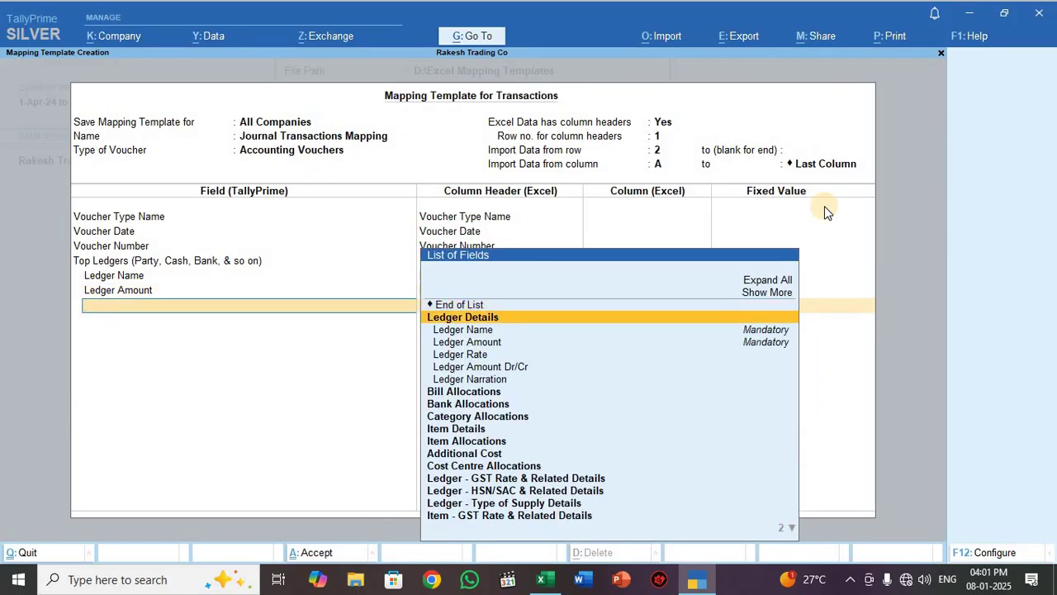
{"action": "key", "text": "Return"}
{"action": "key", "text": "Up"}
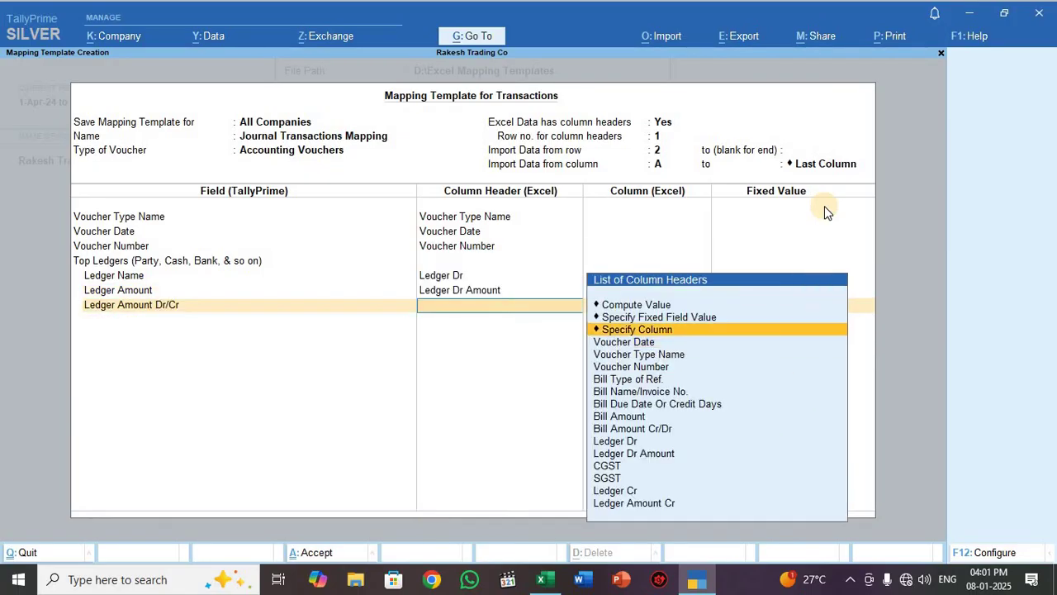
{"action": "key", "text": "Up"}
{"action": "key", "text": "Return"}
{"action": "key", "text": "Down"}
{"action": "key", "text": "Return"}
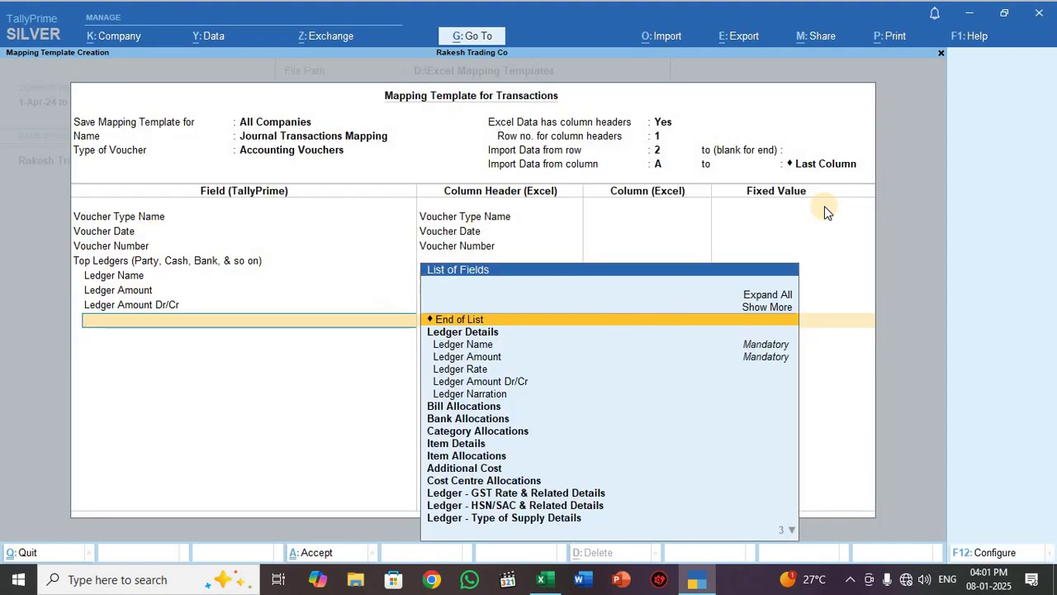
{"action": "key", "text": "Return"}
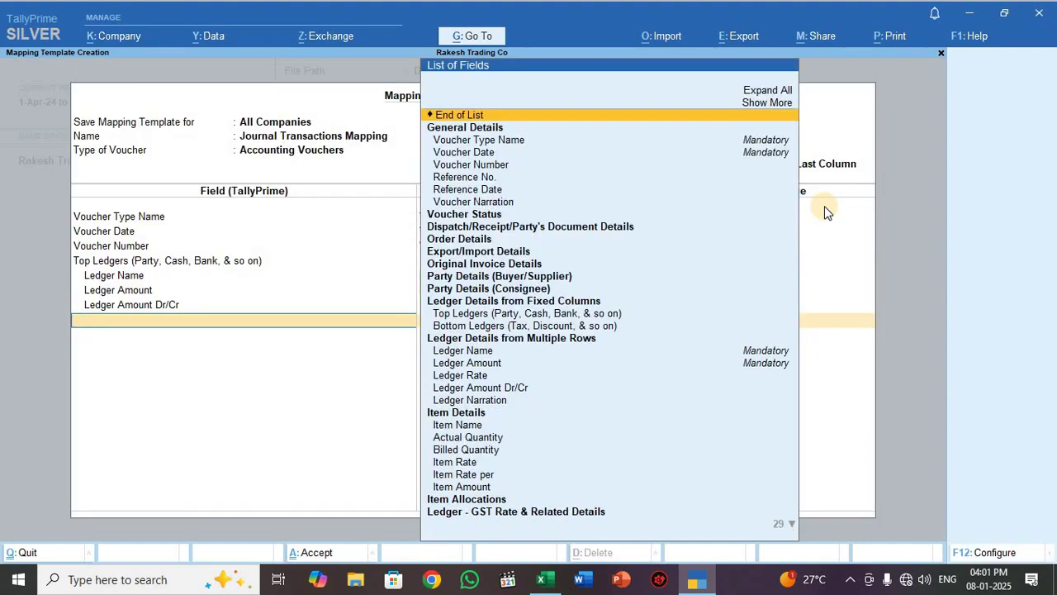
Step: Add a Bottom Ledgers (Tax, Discount, & so on) section with its Ledger Name fixed as Input CGST @ 9%
{"action": "type", "text": "Bot"}
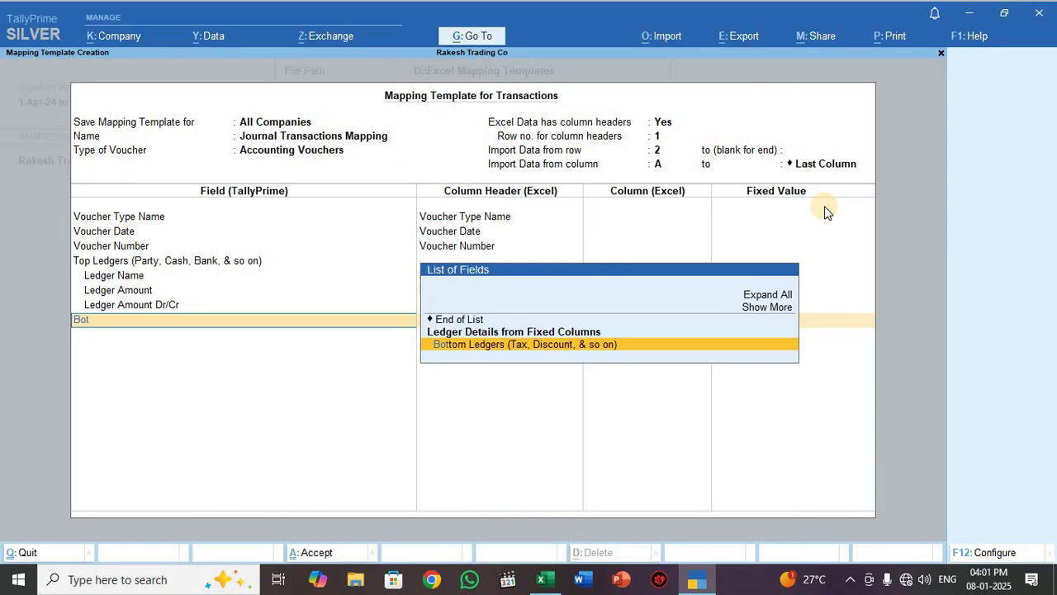
{"action": "key", "text": "Return"}
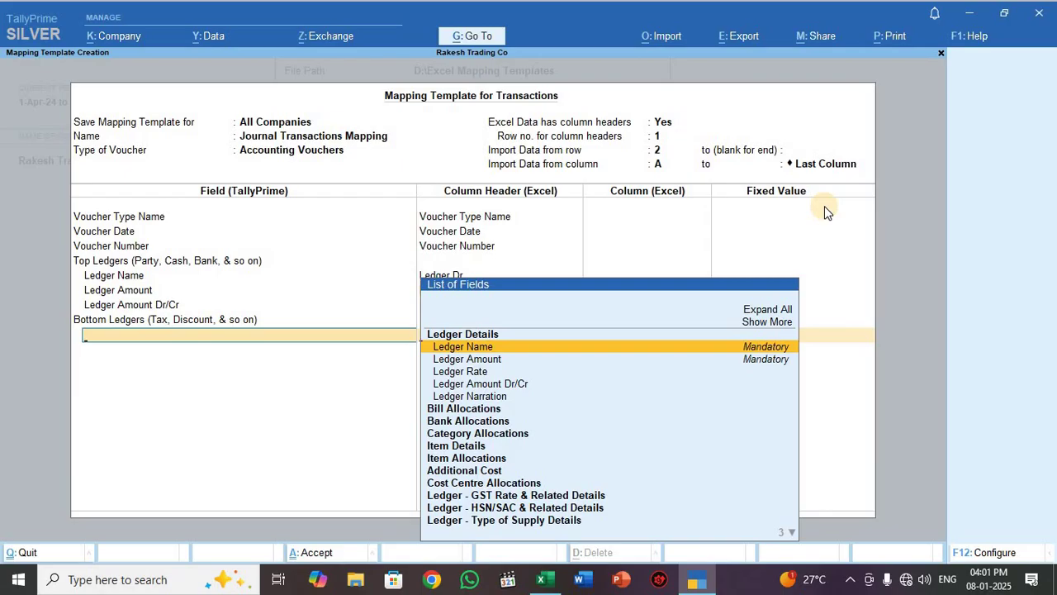
{"action": "key", "text": "Return"}
{"action": "key", "text": "Up"}
{"action": "key", "text": "Up"}
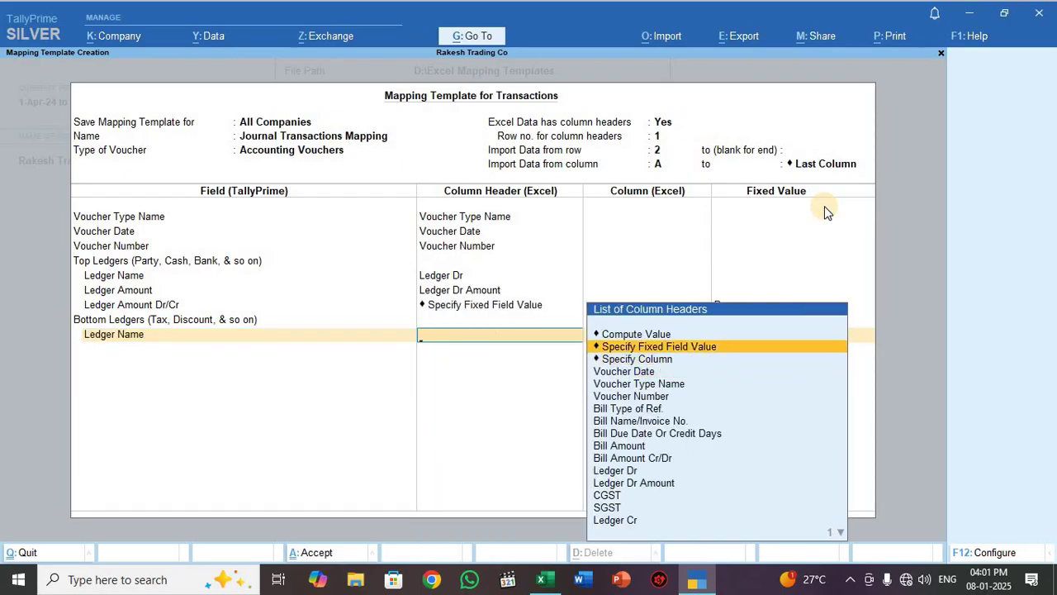
{"action": "left_click", "coordinate": [826, 212]}
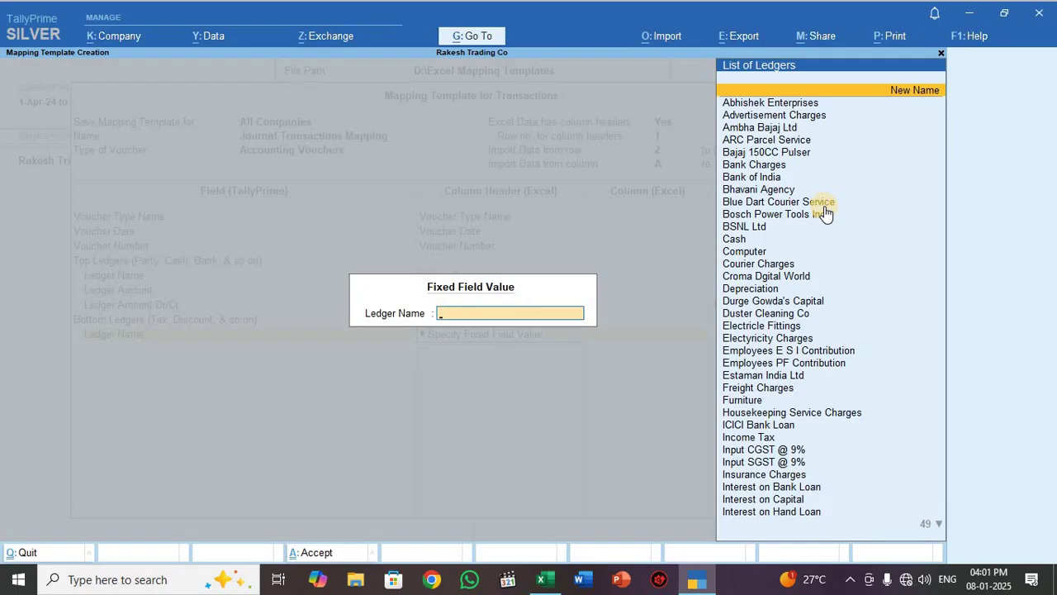
{"action": "type", "text": "In"}
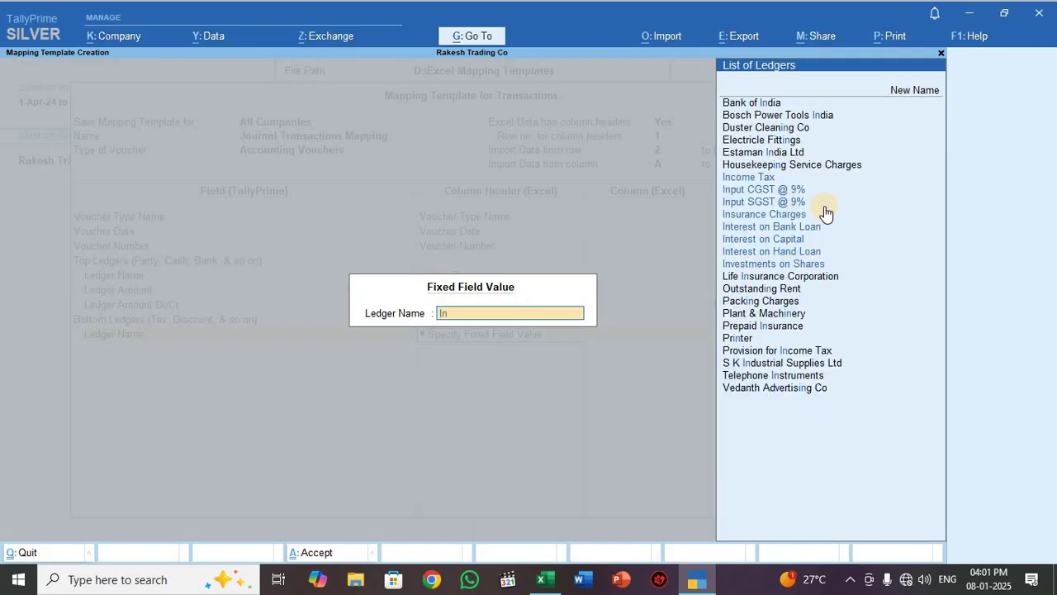
{"action": "type", "text": "put C"}
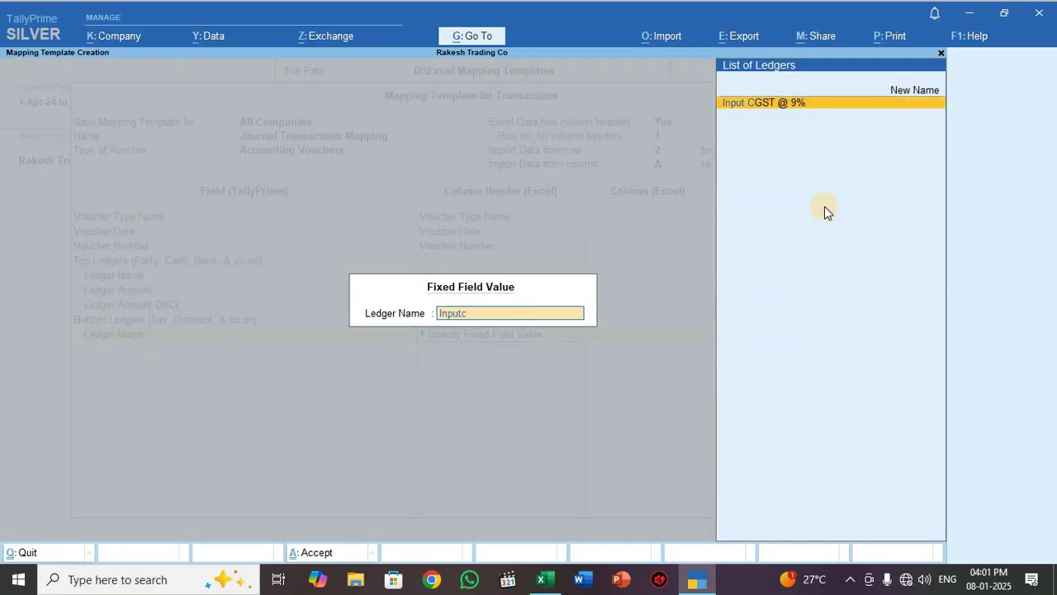
{"action": "key", "text": "Return"}
Step: Add the Ledger Amount field for the Input CGST @ 9% ledger and map it to the CGST column
{"action": "key", "text": "Down"}
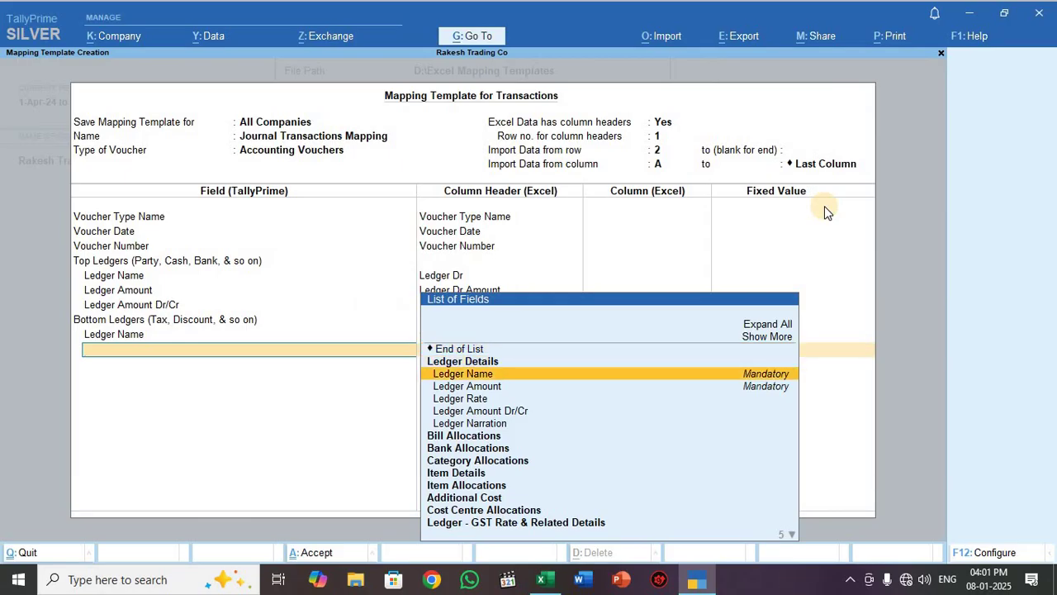
{"action": "key", "text": "Down"}
{"action": "key", "text": "Return"}
{"action": "key", "text": "Down"}
{"action": "key", "text": "Down"}
{"action": "key", "text": "Down"}
{"action": "key", "text": "Down"}
{"action": "key", "text": "Down"}
{"action": "key", "text": "Down"}
{"action": "key", "text": "Down"}
{"action": "key", "text": "Down"}
{"action": "key", "text": "Down"}
{"action": "key", "text": "Down"}
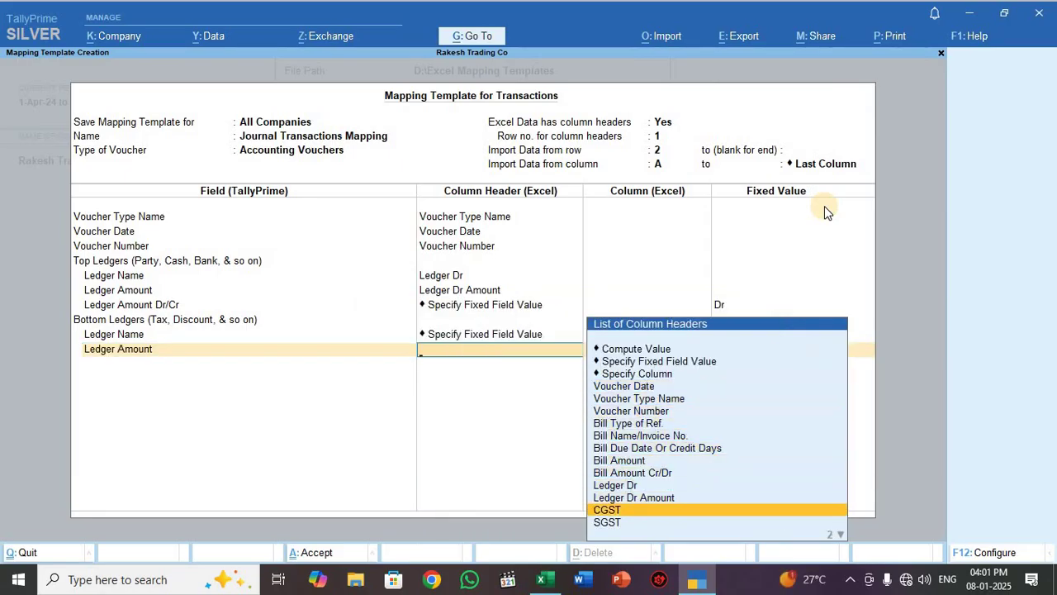
{"action": "key", "text": "Return"}
Step: Add the Ledger Amount Dr/Cr field for the Input CGST @ 9% ledger with the fixed value Dr, and end that section
{"action": "key", "text": "Down"}
{"action": "key", "text": "Down"}
{"action": "key", "text": "Down"}
{"action": "key", "text": "Down"}
{"action": "key", "text": "Down"}
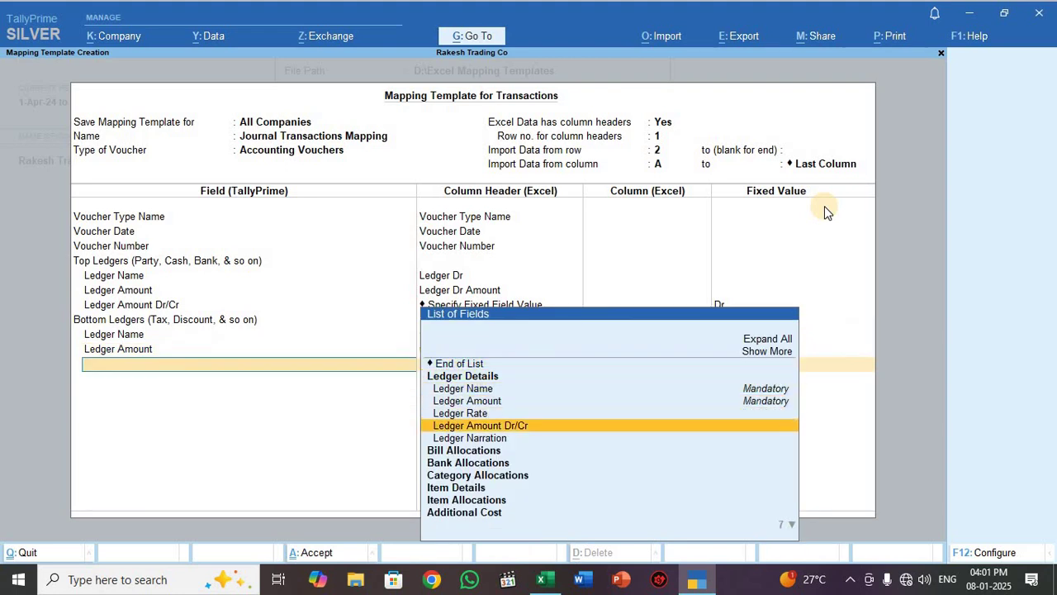
{"action": "key", "text": "Return"}
{"action": "key", "text": "Up"}
{"action": "key", "text": "Up"}
{"action": "key", "text": "Return"}
{"action": "key", "text": "Down"}
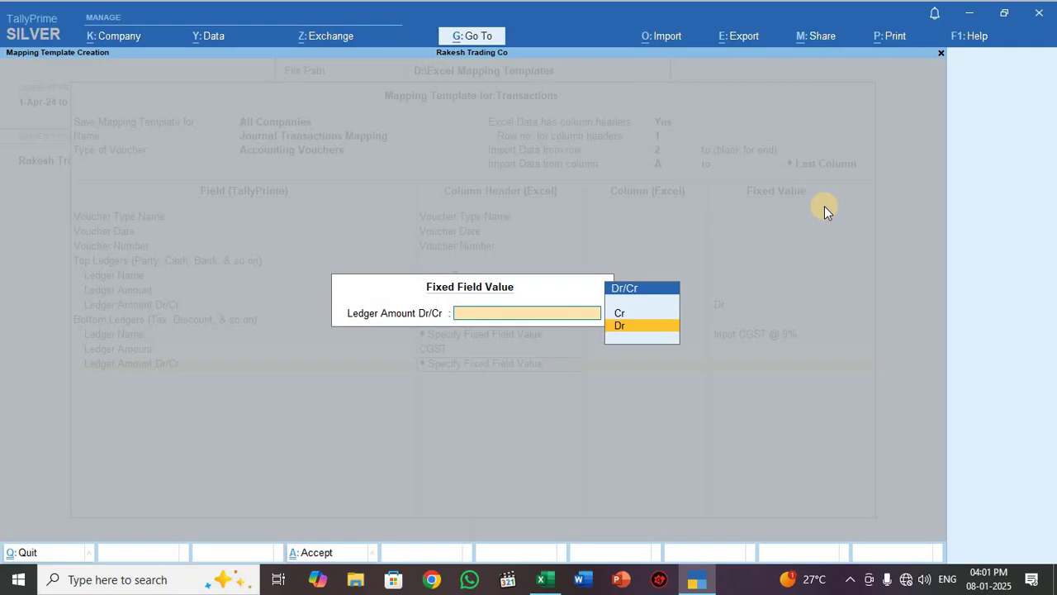
{"action": "key", "text": "Return"}
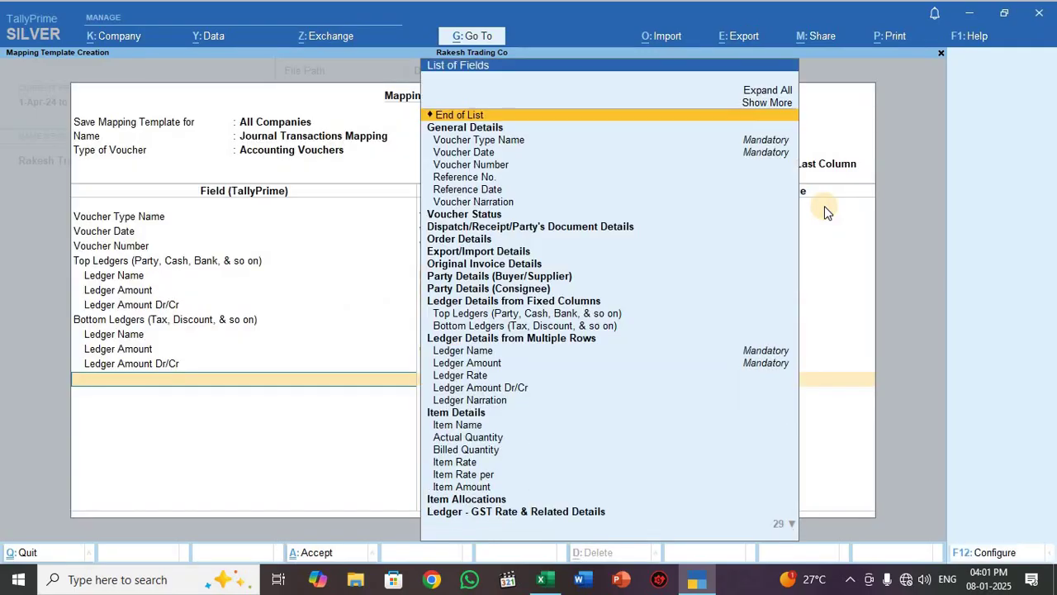
Step: Add a second Bottom Ledgers (Tax, Discount, & so on) section with its Ledger Name fixed as Input SGST @ 9%
{"action": "type", "text": "Bot"}
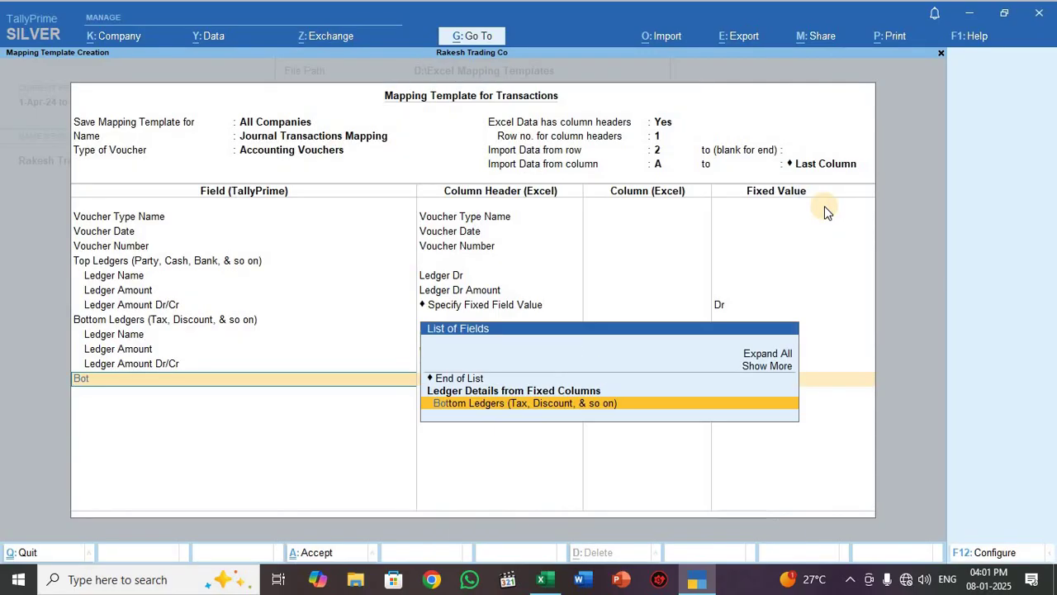
{"action": "key", "text": "Return"}
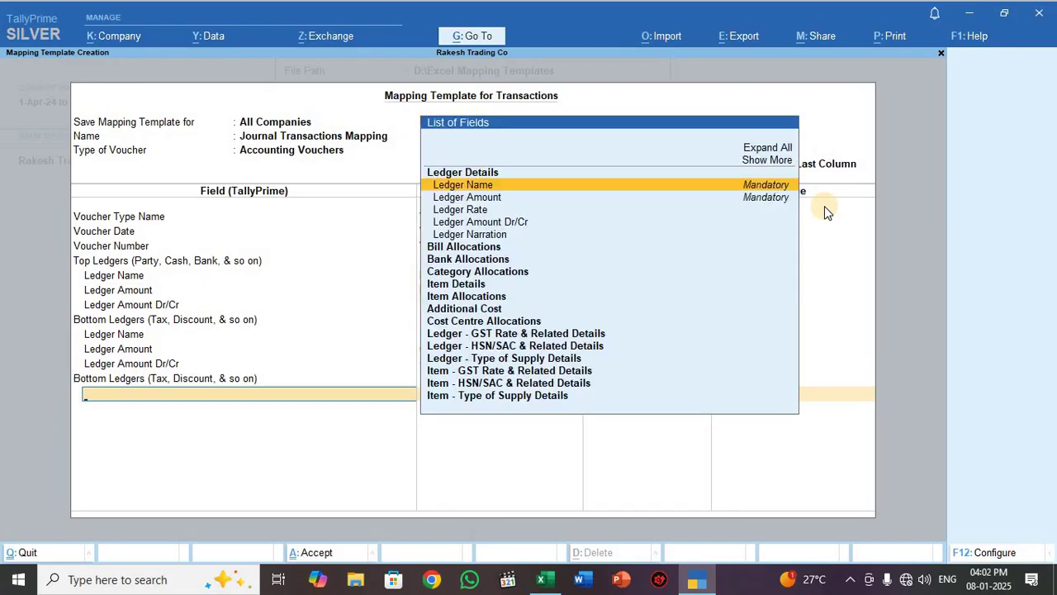
{"action": "key", "text": "Down"}
{"action": "key", "text": "Up"}
{"action": "key", "text": "Return"}
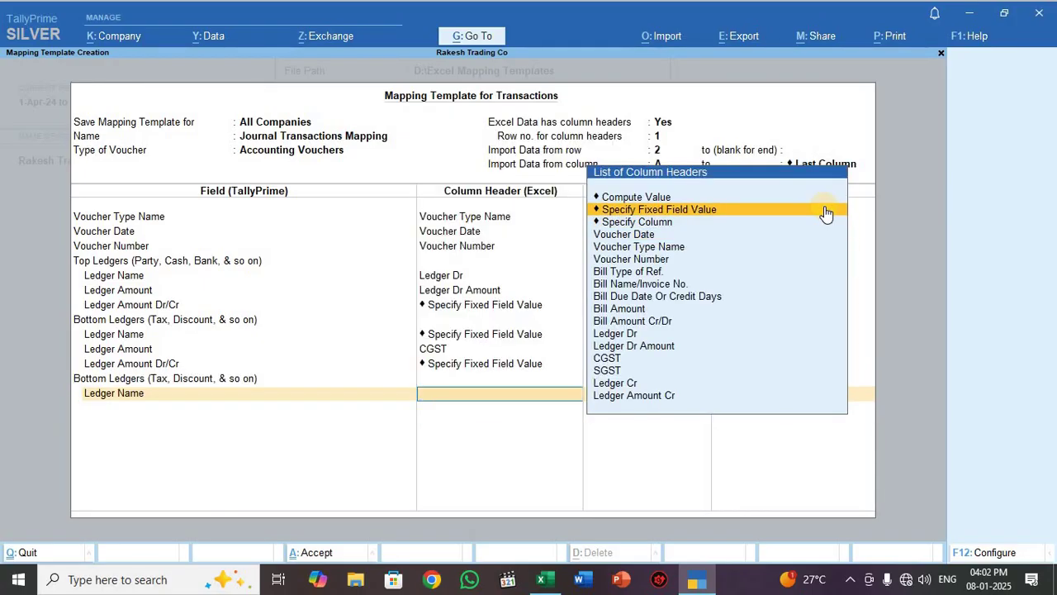
{"action": "left_click", "coordinate": [826, 211]}
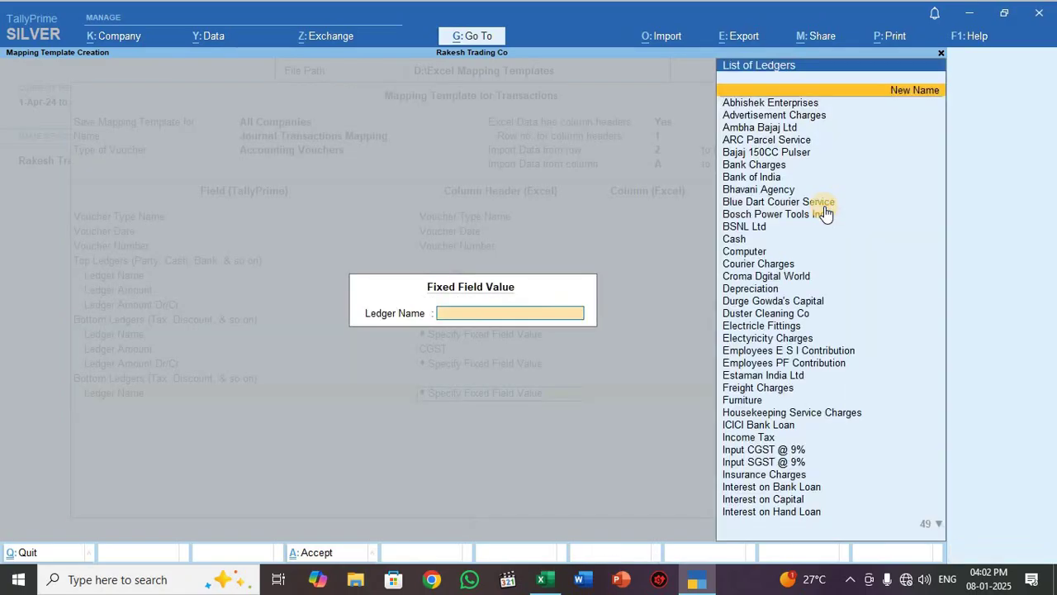
{"action": "type", "text": "Input"}
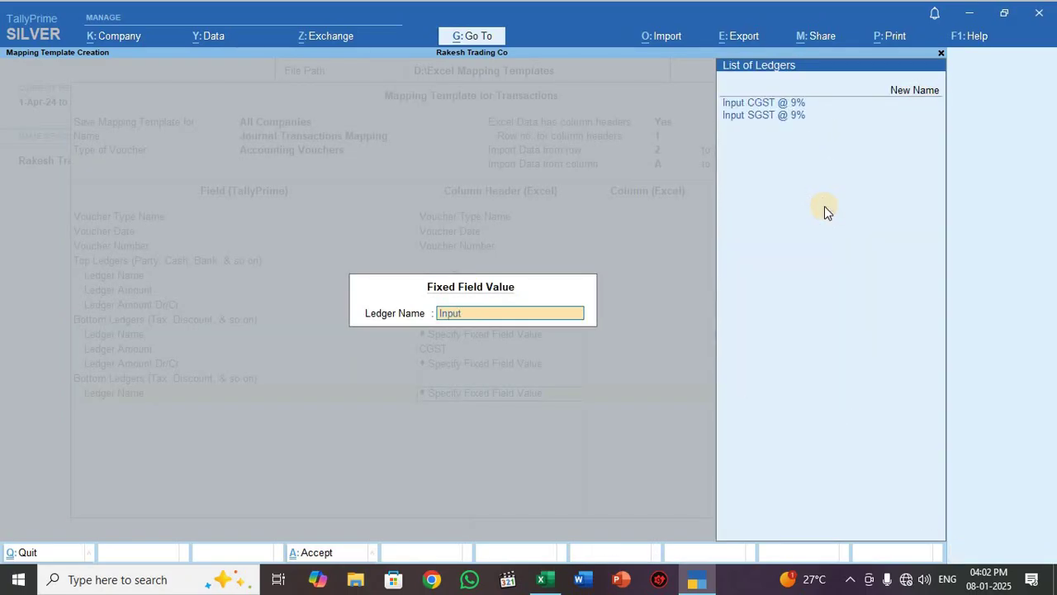
{"action": "type", "text": "sg"}
{"action": "key", "text": "Return"}
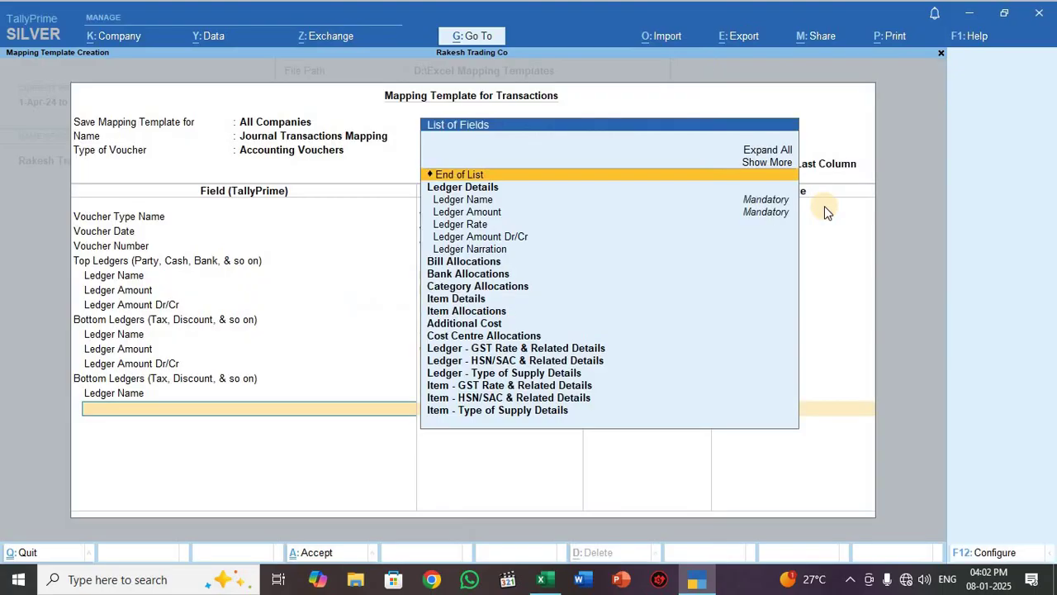
Step: Add the Ledger Amount field for the Input SGST @ 9% ledger and map it to the SGST column
{"action": "key", "text": "Down"}
{"action": "key", "text": "Down"}
{"action": "key", "text": "Down"}
{"action": "key", "text": "Return"}
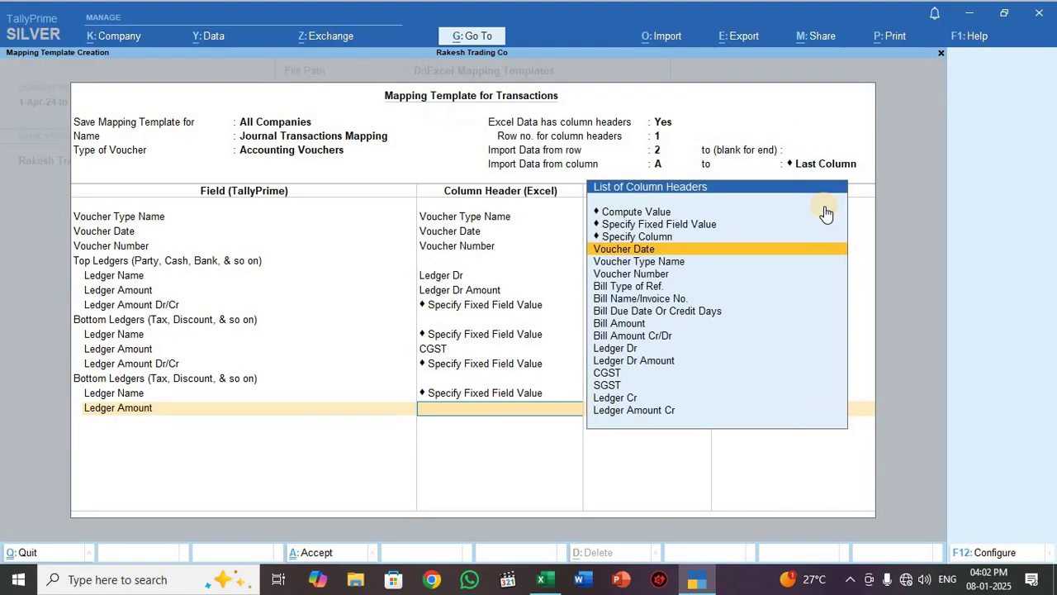
{"action": "key", "text": "Down"}
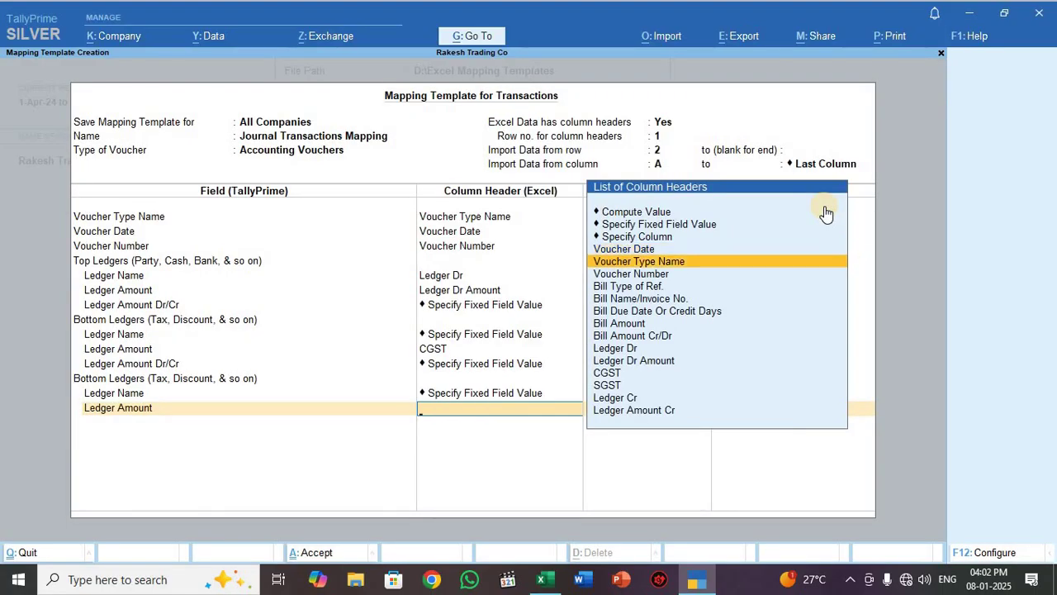
{"action": "key", "text": "Down"}
{"action": "key", "text": "Down"}
{"action": "key", "text": "Down"}
{"action": "key", "text": "Up"}
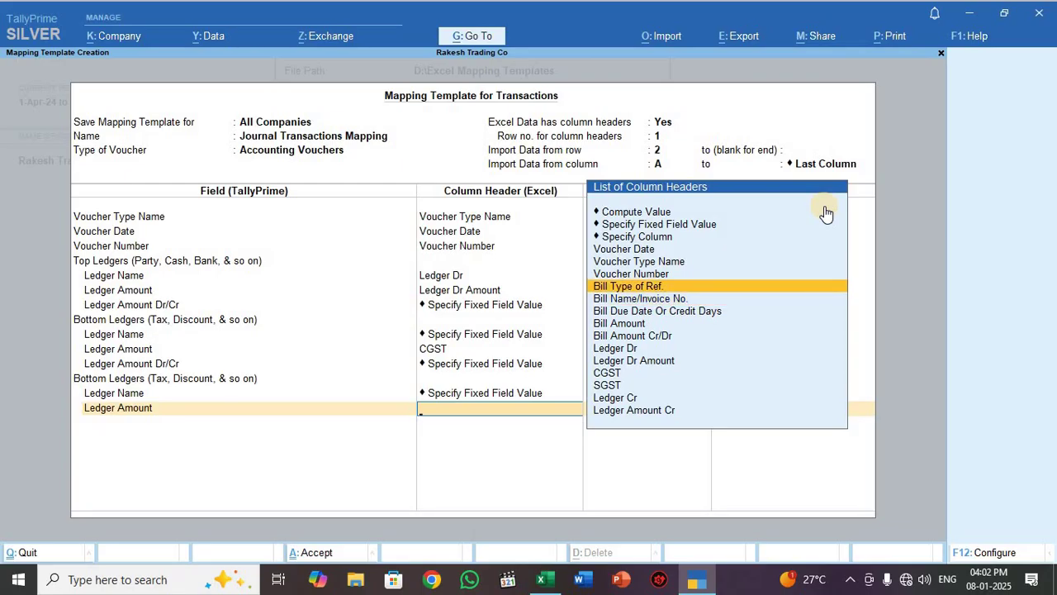
{"action": "key", "text": "Down"}
{"action": "key", "text": "Down"}
{"action": "key", "text": "Down"}
{"action": "key", "text": "Down"}
{"action": "key", "text": "Down"}
{"action": "key", "text": "Down"}
{"action": "key", "text": "Down"}
{"action": "key", "text": "Down"}
{"action": "key", "text": "Down"}
{"action": "key", "text": "Down"}
{"action": "key", "text": "Up"}
{"action": "key", "text": "Up"}
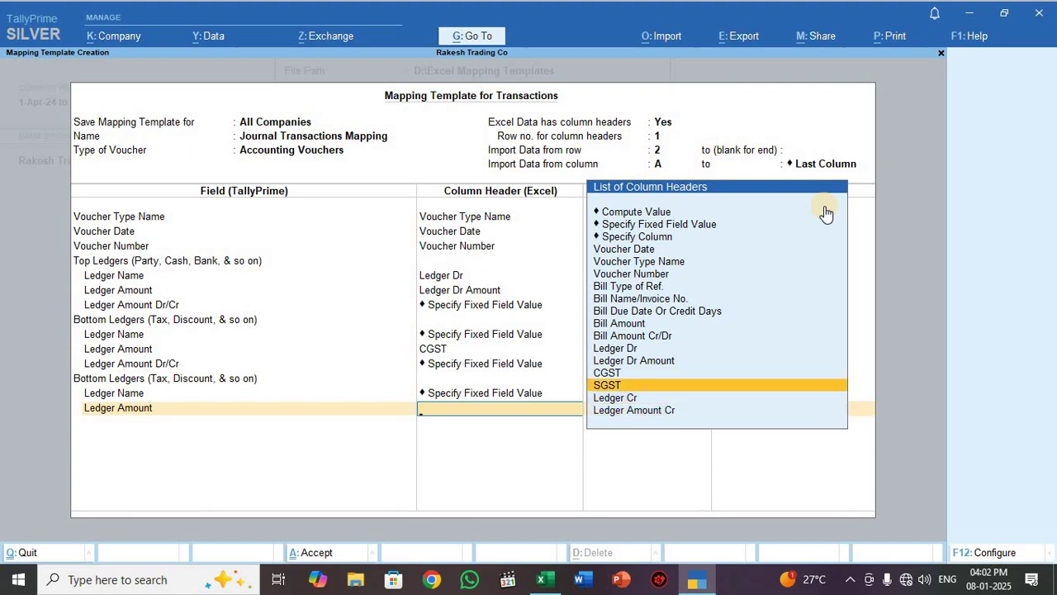
{"action": "key", "text": "Return"}
Step: Add the Ledger Amount Dr/Cr field for the Input SGST @ 9% ledger with the fixed value Dr, and end that section
{"action": "key", "text": "Down"}
{"action": "key", "text": "Down"}
{"action": "key", "text": "Down"}
{"action": "key", "text": "Down"}
{"action": "key", "text": "Down"}
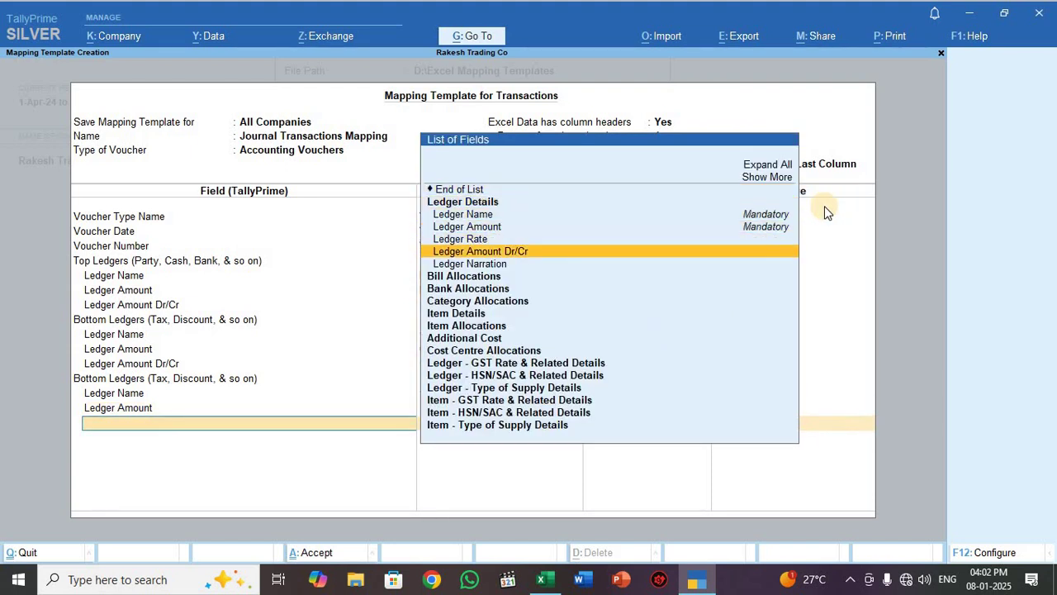
{"action": "key", "text": "Return"}
{"action": "key", "text": "Up"}
{"action": "key", "text": "Up"}
{"action": "key", "text": "Return"}
{"action": "key", "text": "Down"}
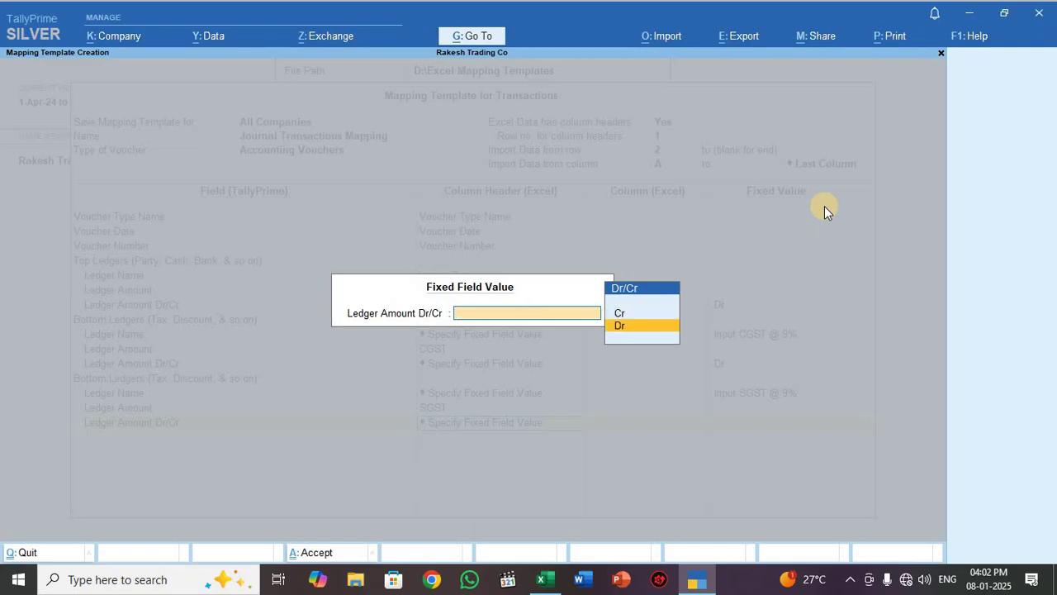
{"action": "key", "text": "Return"}
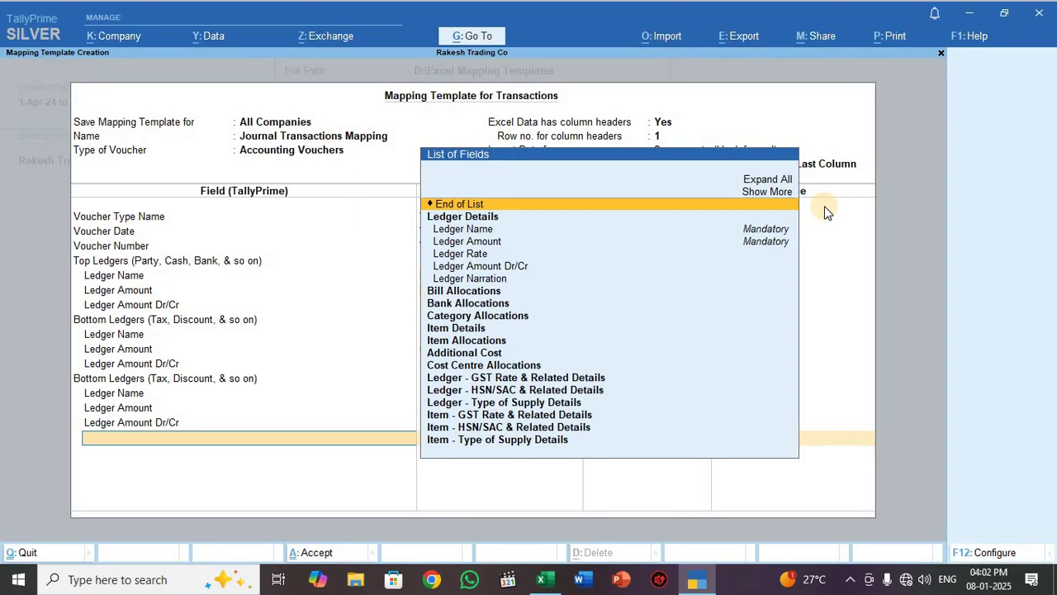
{"action": "key", "text": "Return"}
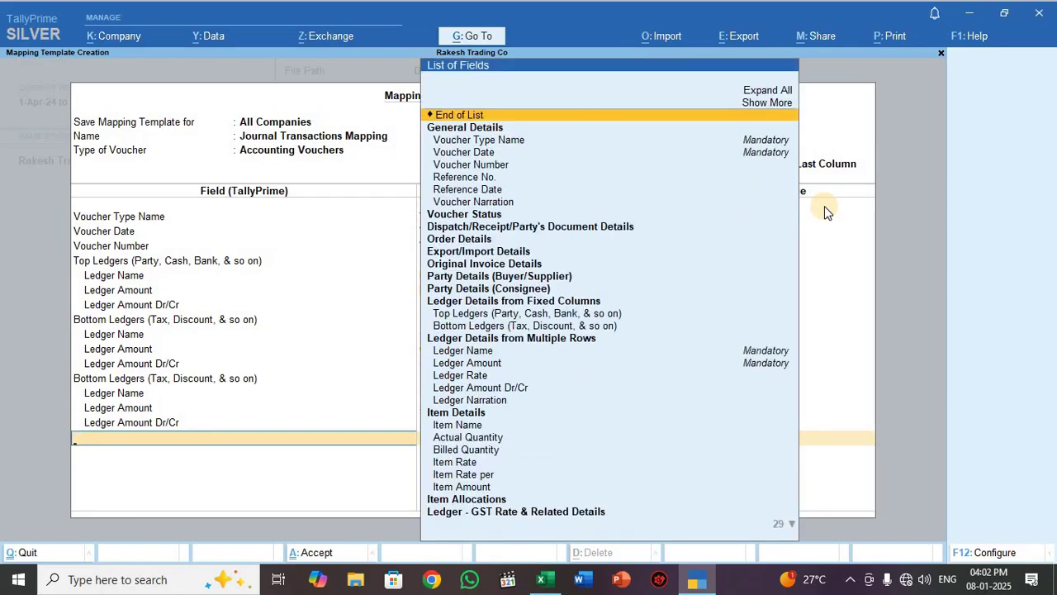
Step: Add a third Bottom Ledgers (Tax, Discount, & so on) section and map its Ledger Name to the Ledger Cr column
{"action": "type", "text": "Bot"}
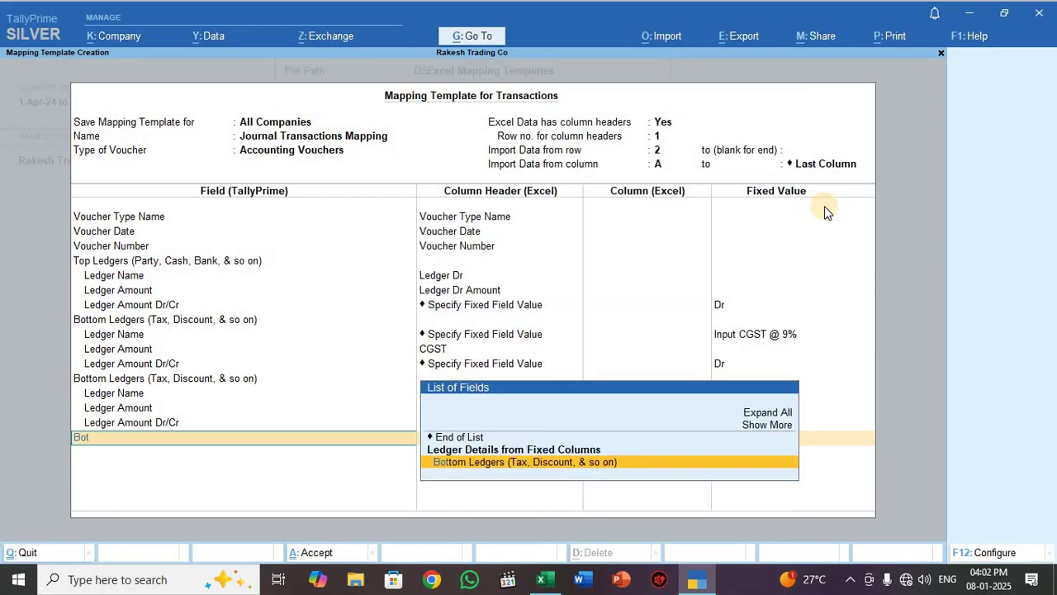
{"action": "key", "text": "Return"}
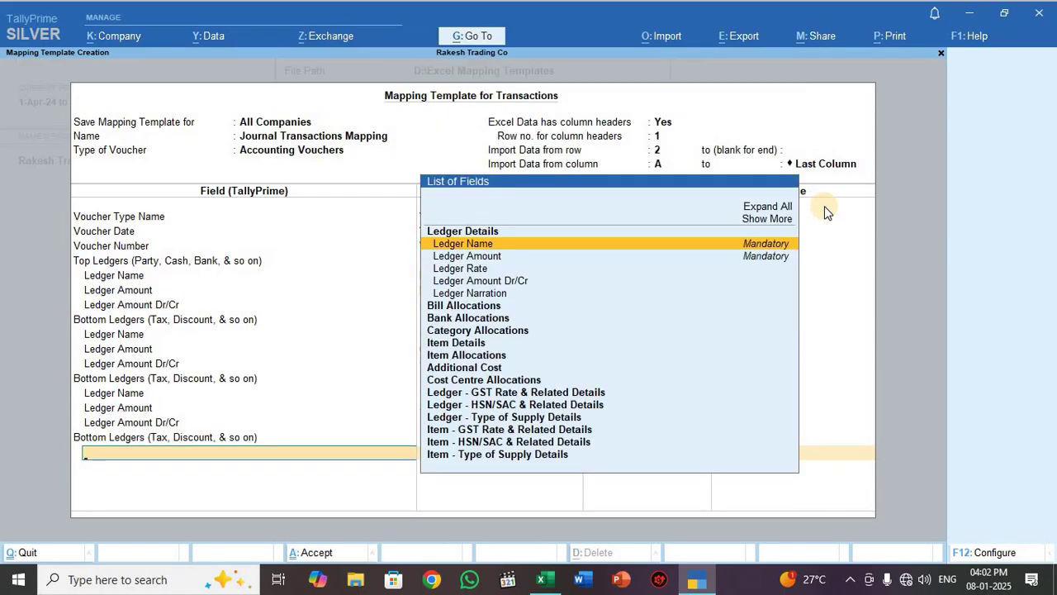
{"action": "key", "text": "Return"}
{"action": "key", "text": "Down"}
{"action": "key", "text": "Down"}
{"action": "key", "text": "Down"}
{"action": "key", "text": "Down"}
{"action": "key", "text": "Down"}
{"action": "key", "text": "Down"}
{"action": "key", "text": "Down"}
{"action": "key", "text": "Down"}
{"action": "key", "text": "Down"}
{"action": "key", "text": "Down"}
{"action": "key", "text": "Down"}
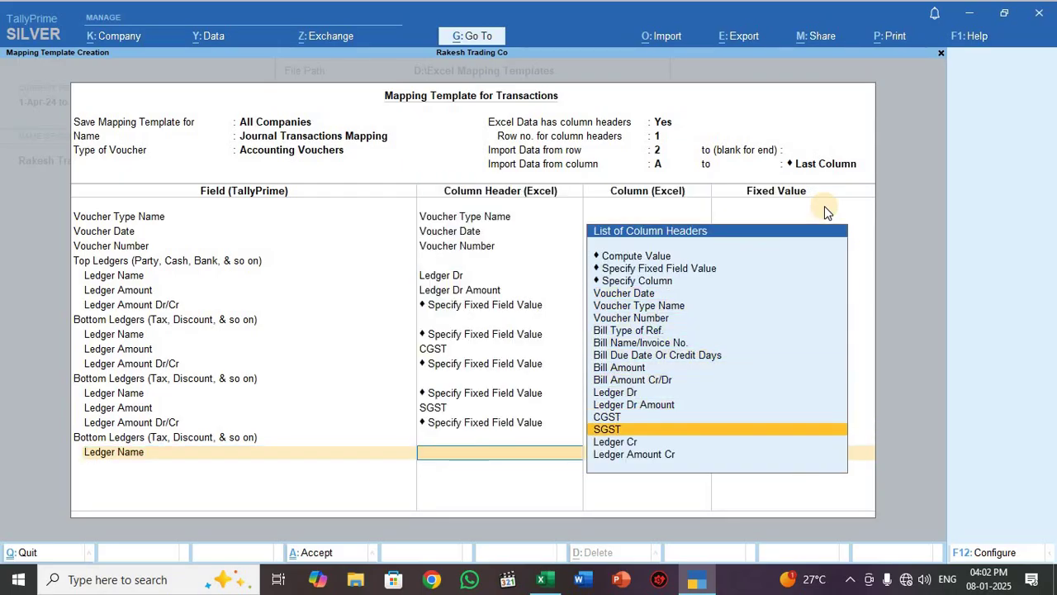
{"action": "key", "text": "Down"}
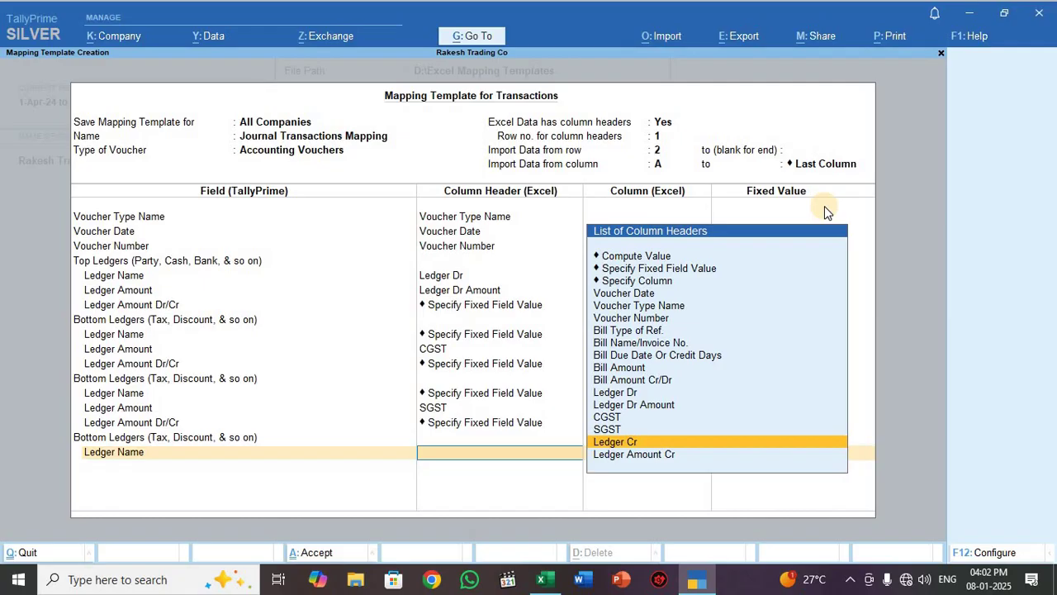
{"action": "key", "text": "Return"}
Step: Add the Ledger Amount field for the credit ledger and map it to the Ledger Amount Cr column
{"action": "key", "text": "Down"}
{"action": "key", "text": "Down"}
{"action": "key", "text": "Down"}
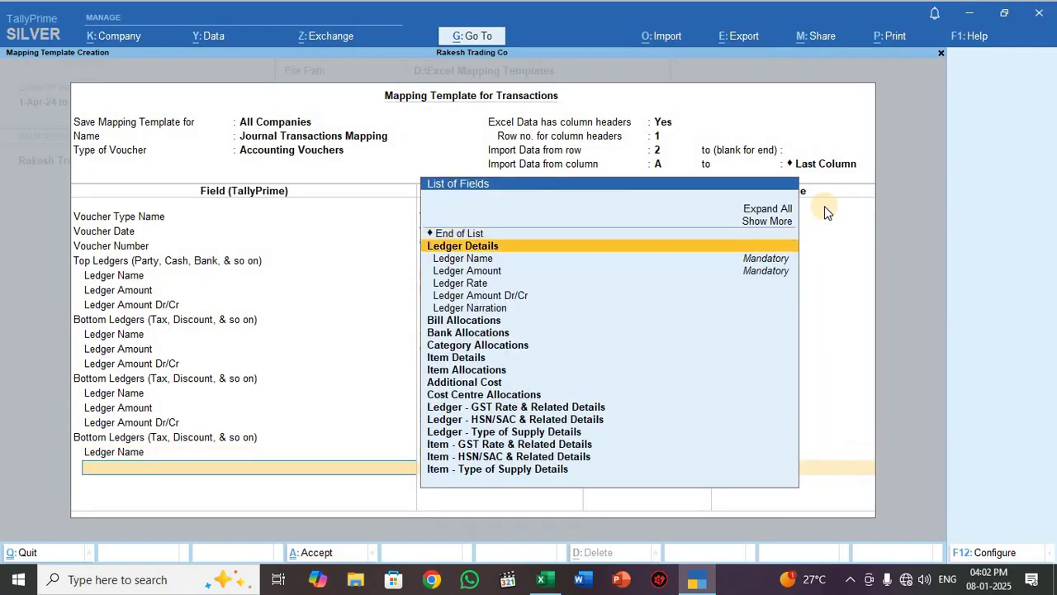
{"action": "key", "text": "Return"}
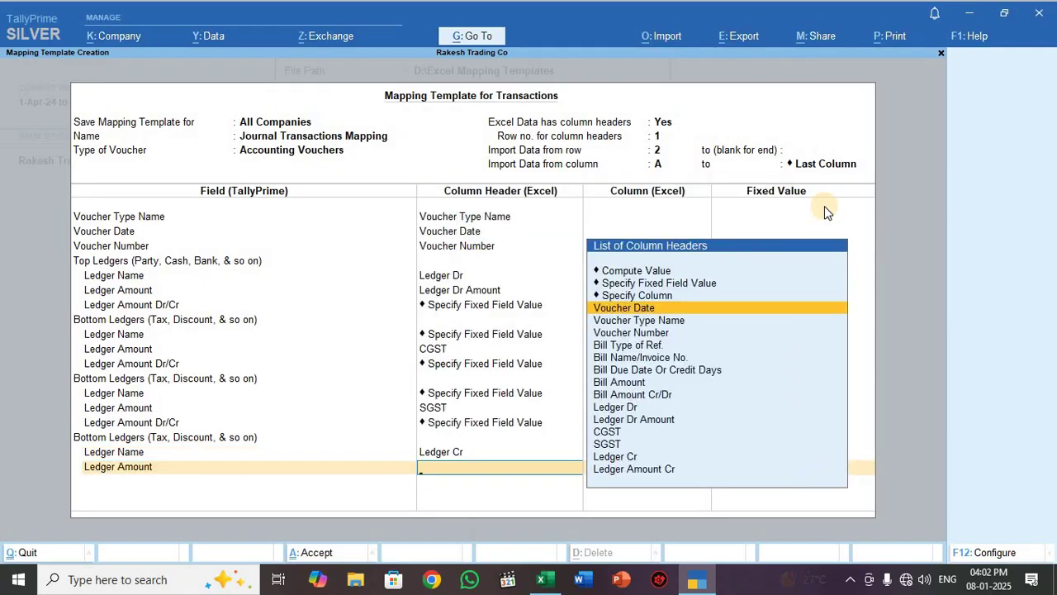
{"action": "key", "text": "Down"}
{"action": "key", "text": "Down"}
{"action": "key", "text": "Down"}
{"action": "key", "text": "Down"}
{"action": "key", "text": "Down"}
{"action": "key", "text": "Down"}
{"action": "key", "text": "Down"}
{"action": "key", "text": "Down"}
{"action": "key", "text": "Down"}
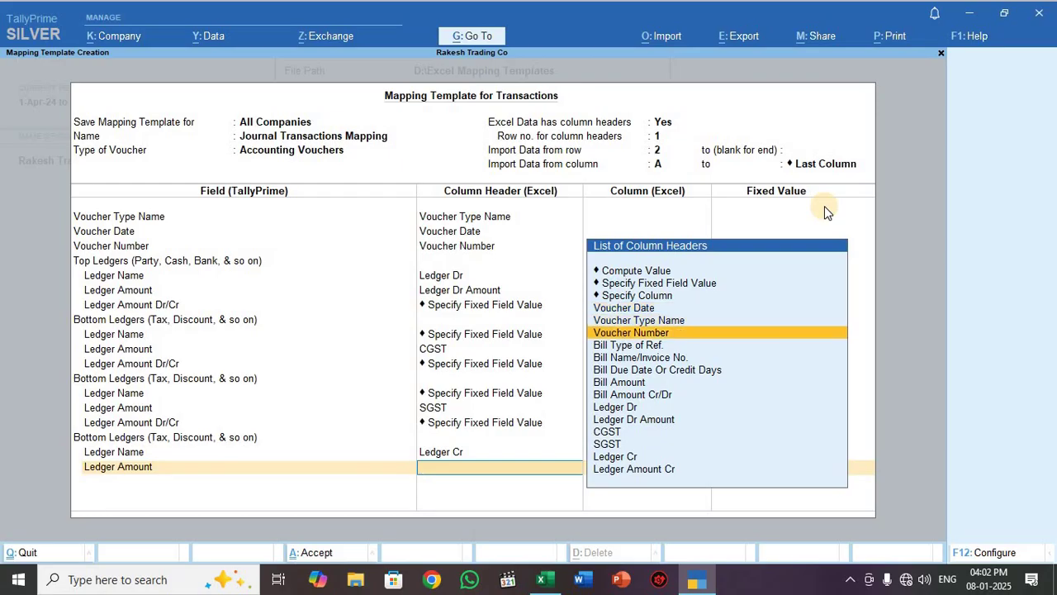
{"action": "key", "text": "Down"}
{"action": "key", "text": "Down"}
{"action": "key", "text": "Down"}
{"action": "key", "text": "Down"}
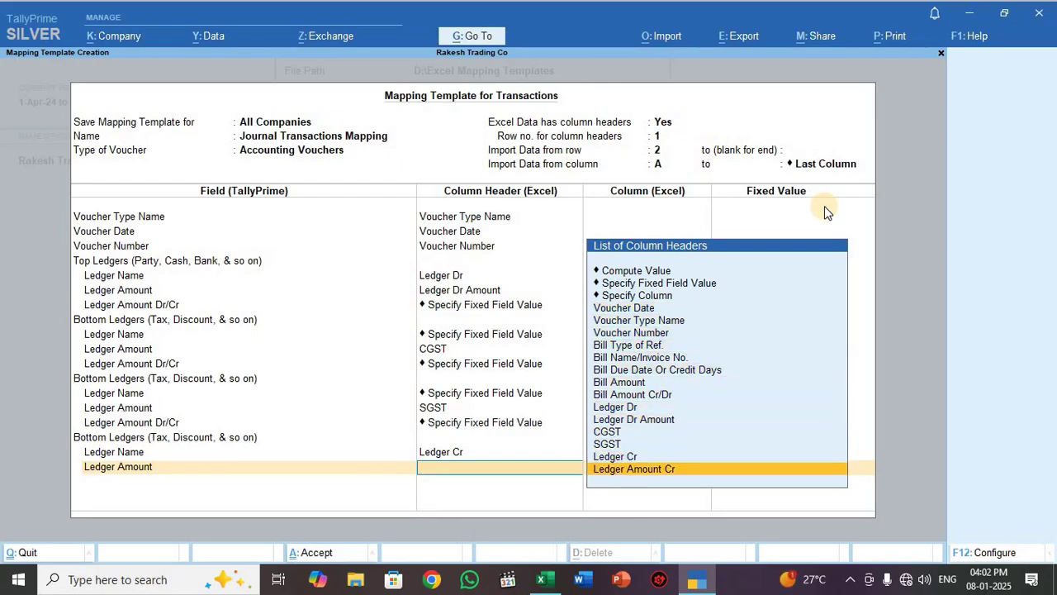
{"action": "key", "text": "Return"}
Step: Add the Ledger Amount Dr/Cr field for the credit ledger with the fixed value Cr
{"action": "key", "text": "Down"}
{"action": "key", "text": "Down"}
{"action": "key", "text": "Down"}
{"action": "key", "text": "Down"}
{"action": "key", "text": "Down"}
{"action": "key", "text": "Return"}
{"action": "key", "text": "Up"}
{"action": "key", "text": "Up"}
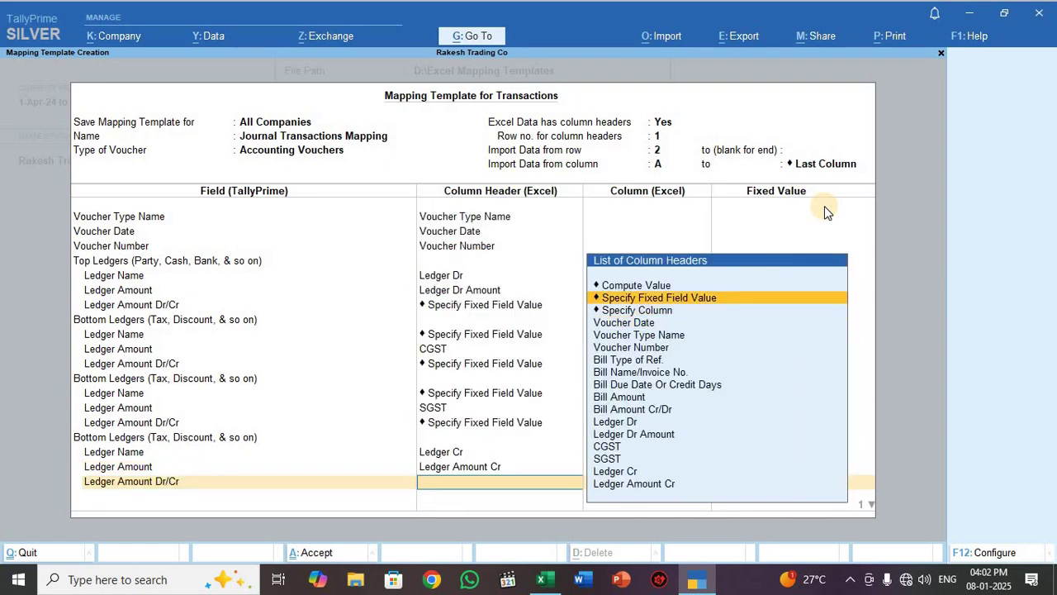
{"action": "key", "text": "Return"}
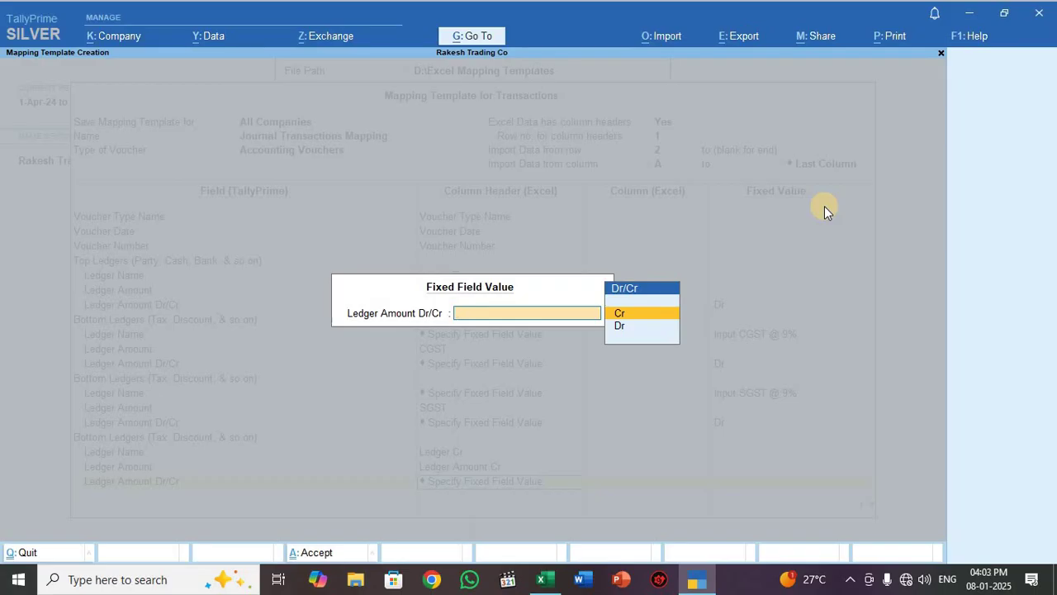
{"action": "key", "text": "Return"}
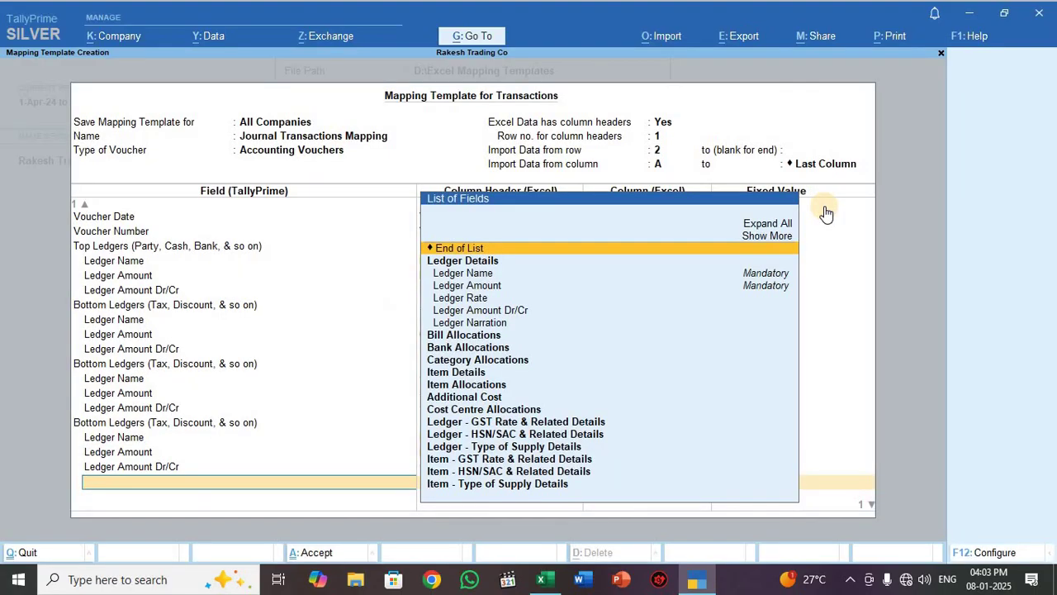
Step: Add the Bill Type of Ref field under the credit ledger and map it to the Bill Type of Ref. column
{"action": "type", "text": "Billtyp"}
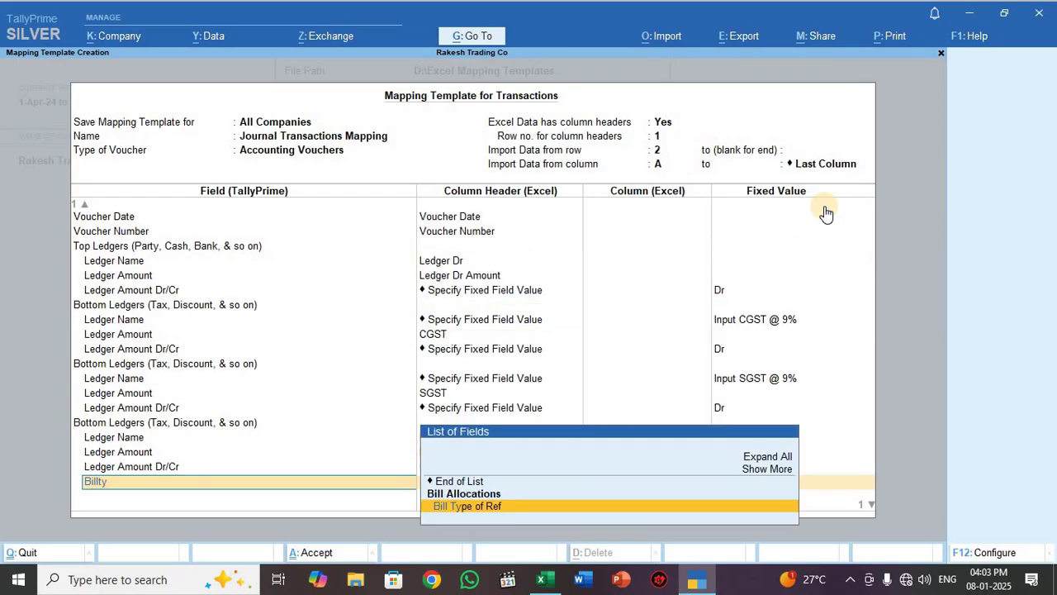
{"action": "key", "text": "Return"}
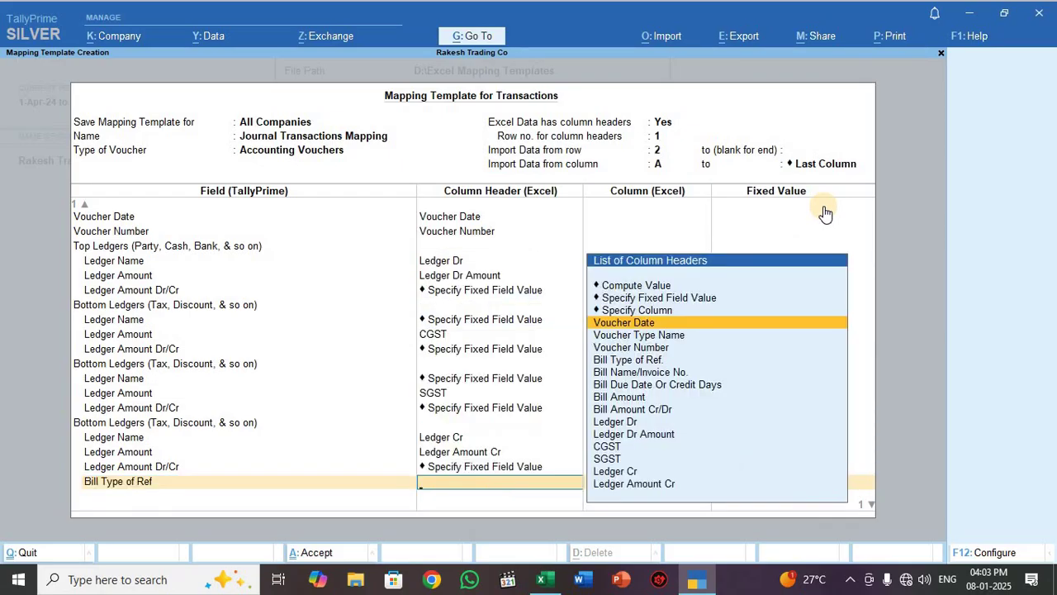
{"action": "key", "text": "Down"}
{"action": "key", "text": "Down"}
{"action": "key", "text": "Down"}
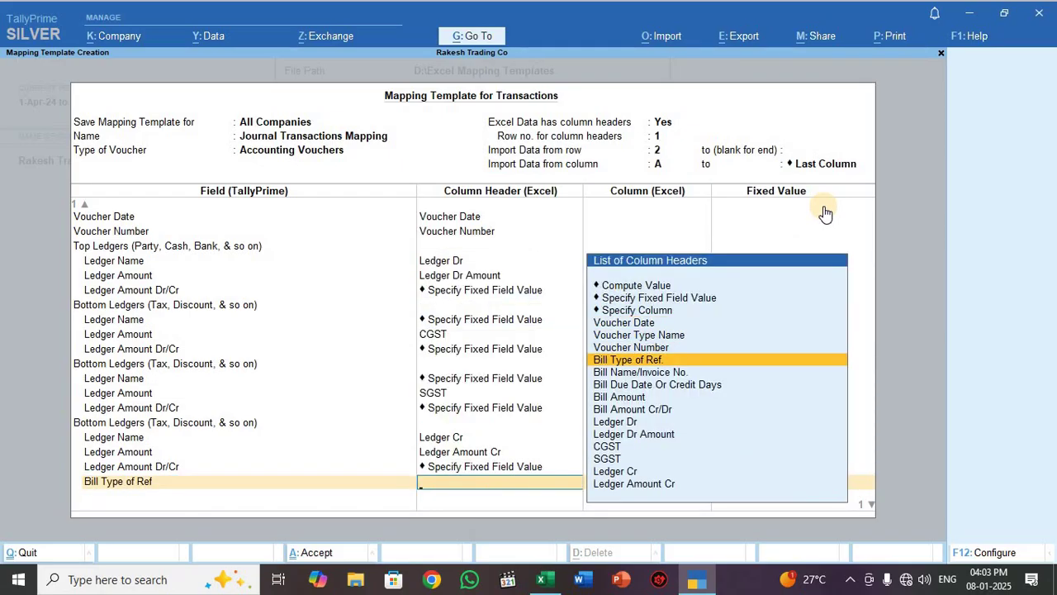
{"action": "key", "text": "Return"}
Step: Add the Bill Name field under the credit ledger and map it to the Bill Name/Invoice No. column
{"action": "type", "text": "Bil"}
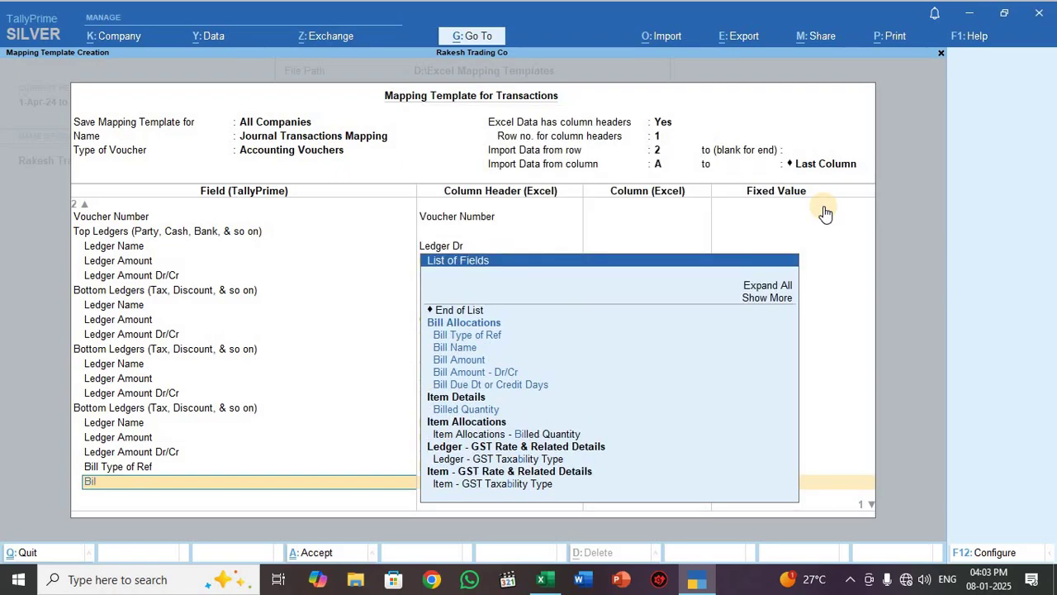
{"action": "type", "text": "lname"}
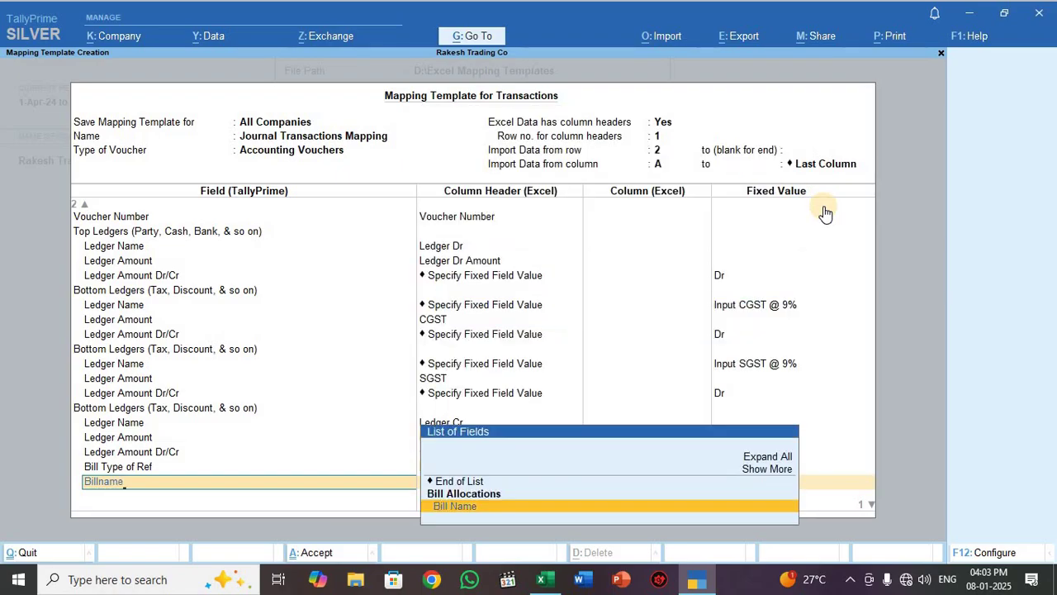
{"action": "key", "text": "Return"}
{"action": "key", "text": "Down"}
{"action": "key", "text": "Down"}
{"action": "key", "text": "Down"}
{"action": "key", "text": "Down"}
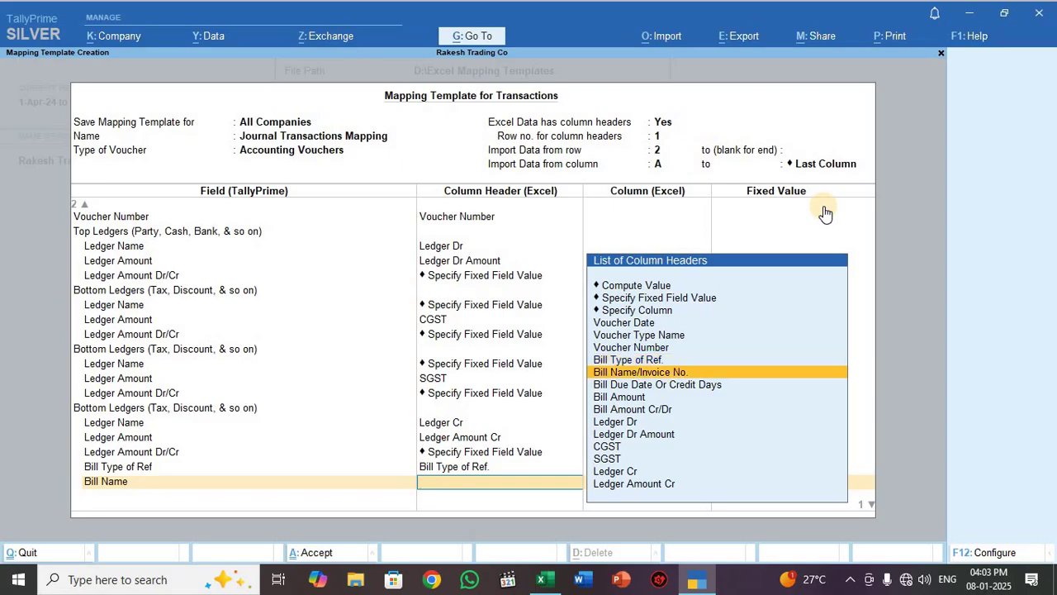
{"action": "key", "text": "Return"}
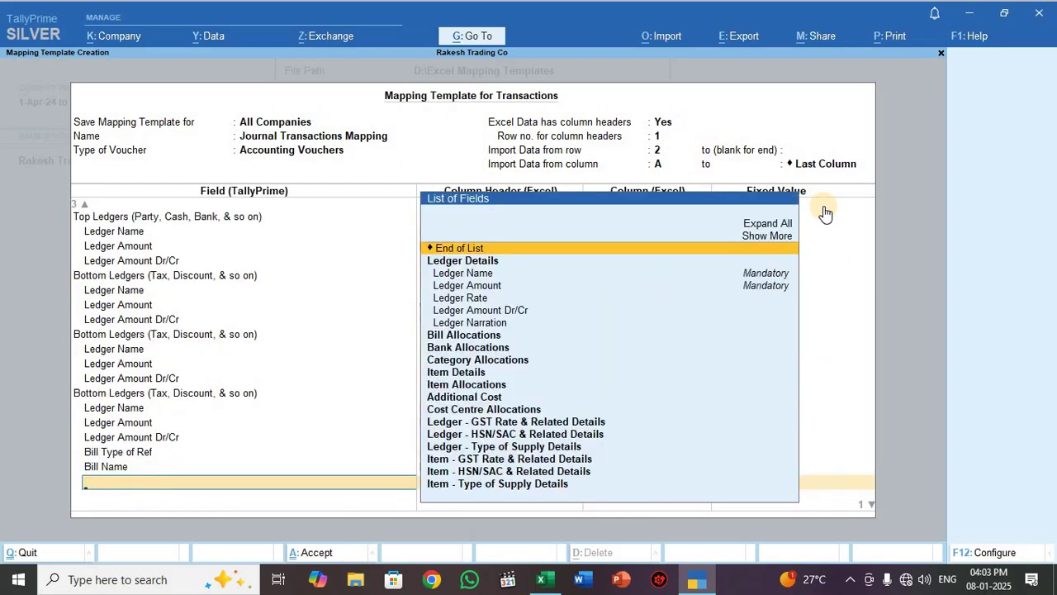
Step: Add the Bill Due Dt or Credit Days field and map it to the Bill Due Date Or Credit Days column
{"action": "type", "text": "Billdu"}
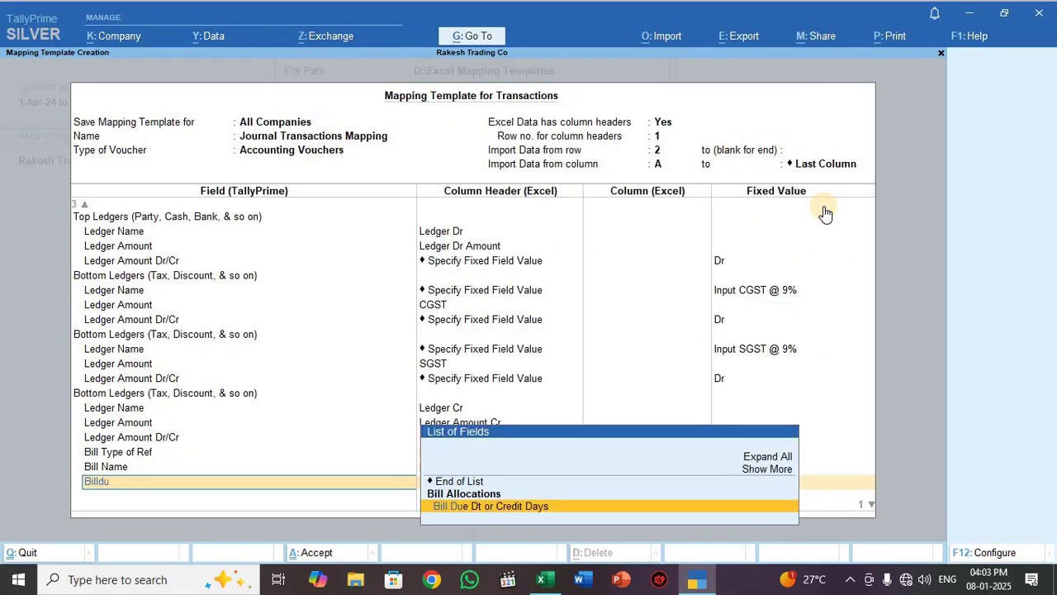
{"action": "key", "text": "Return"}
{"action": "key", "text": "Down"}
{"action": "key", "text": "Down"}
{"action": "key", "text": "Down"}
{"action": "key", "text": "Down"}
{"action": "key", "text": "Down"}
{"action": "key", "text": "Down"}
{"action": "key", "text": "Up"}
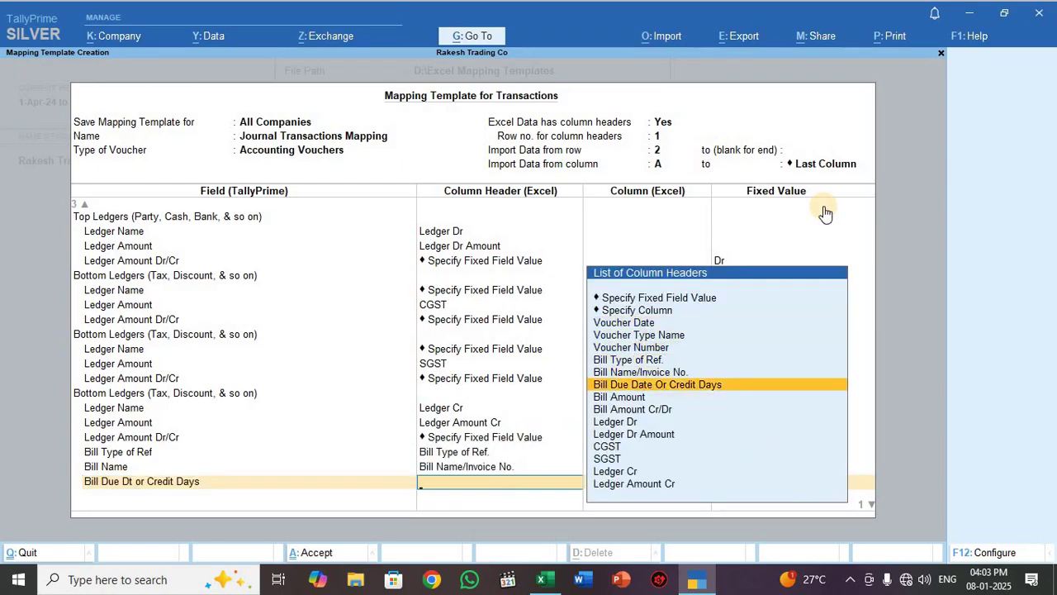
{"action": "key", "text": "Return"}
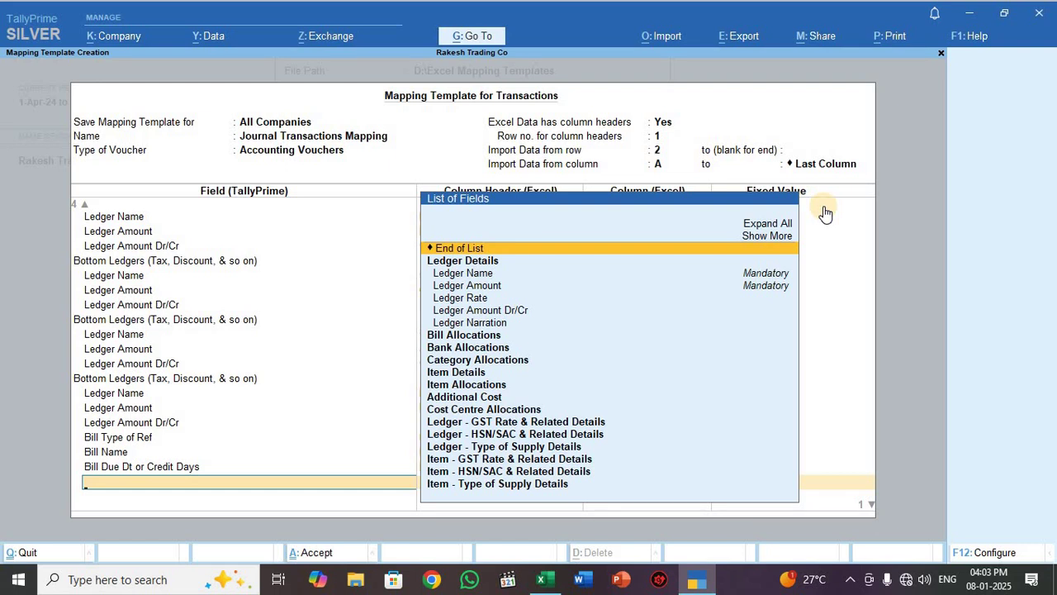
Step: Add the Bill Amount field under the credit ledger and map it to the Bill Amount column
{"action": "type", "text": "Billam"}
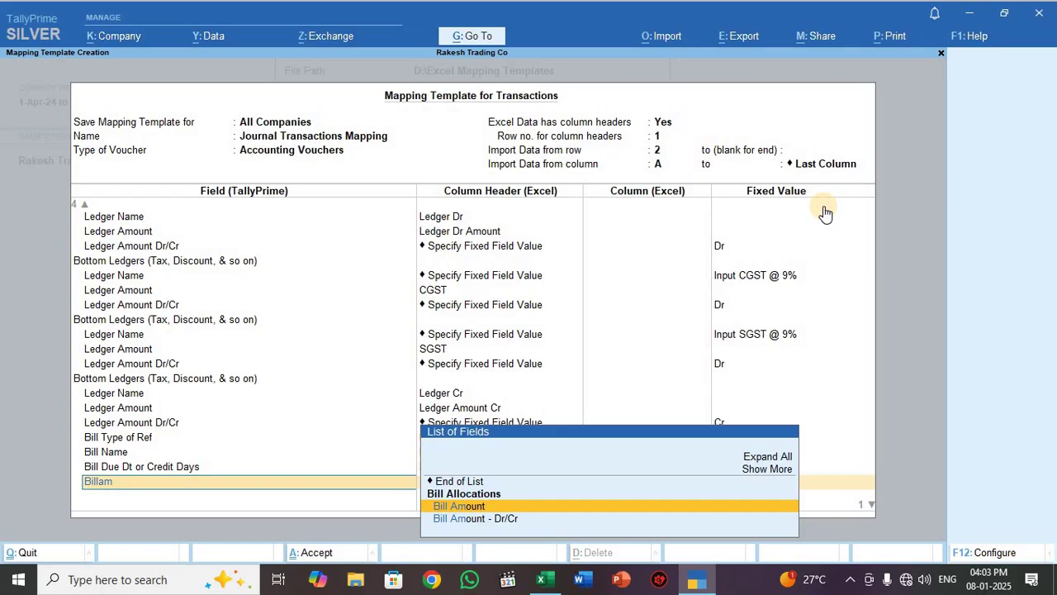
{"action": "key", "text": "Return"}
{"action": "key", "text": "Down"}
{"action": "key", "text": "Down"}
{"action": "key", "text": "Down"}
{"action": "key", "text": "Down"}
{"action": "key", "text": "Down"}
{"action": "key", "text": "Down"}
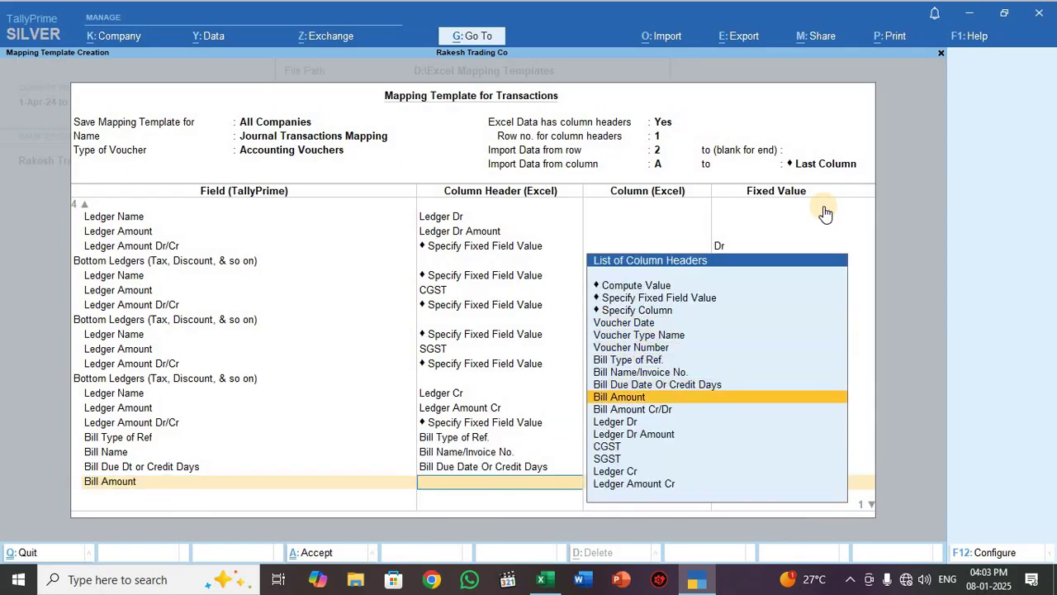
{"action": "key", "text": "Return"}
Step: Add the Bill Amount - Dr/Cr field under the credit ledger and map it to the Bill Amount Cr/Dr column
{"action": "type", "text": "illam"}
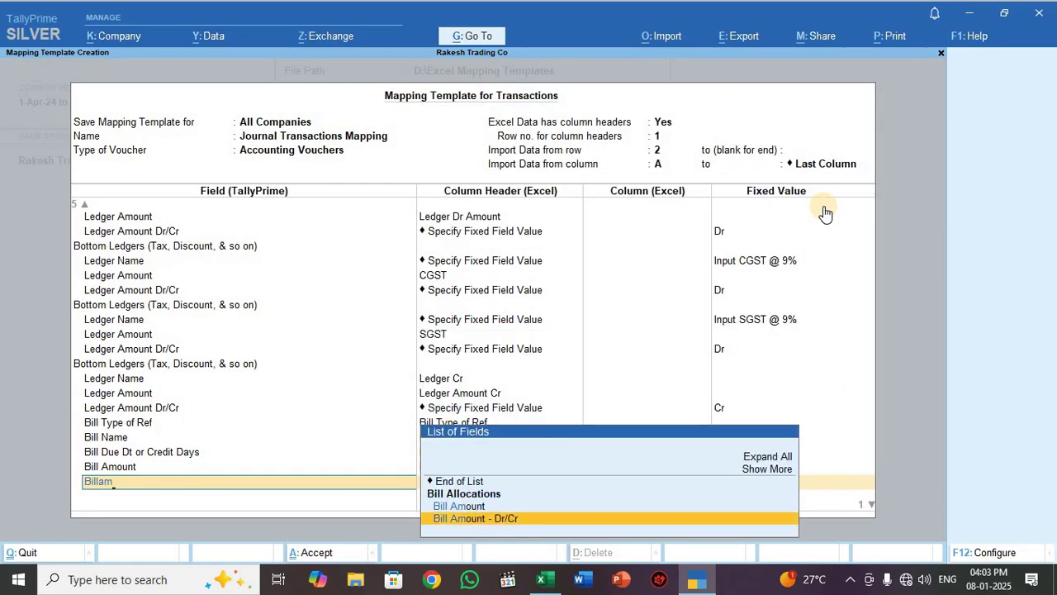
{"action": "key", "text": "Return"}
{"action": "key", "text": "Down"}
{"action": "key", "text": "Down"}
{"action": "key", "text": "Down"}
{"action": "key", "text": "Down"}
{"action": "key", "text": "Down"}
{"action": "key", "text": "Down"}
{"action": "key", "text": "Down"}
{"action": "key", "text": "Return"}
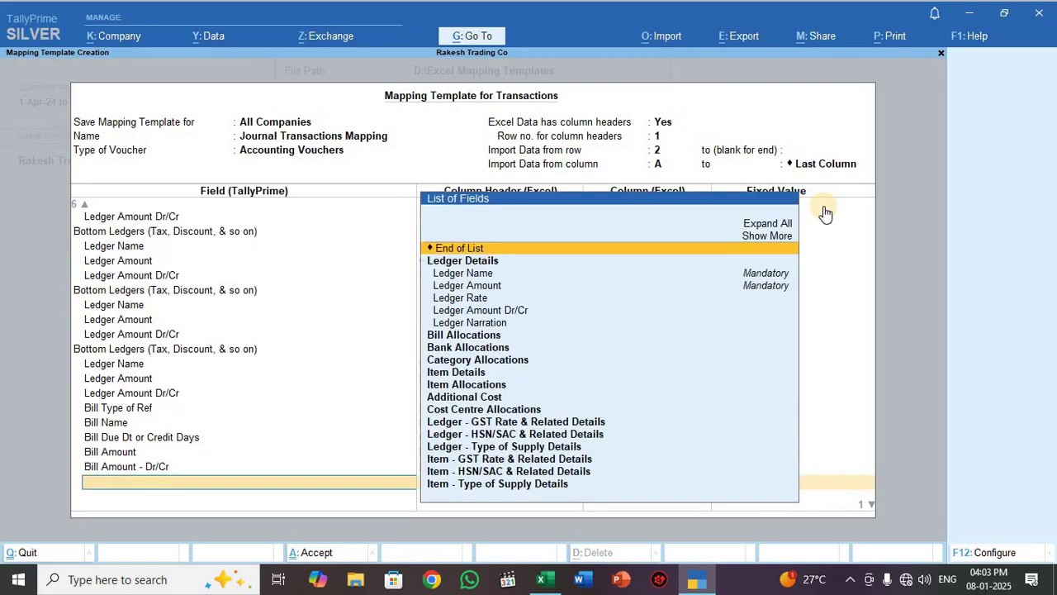
Step: End the field list and save the Journal Transactions Mapping template
{"action": "key", "text": "BackSpace"}
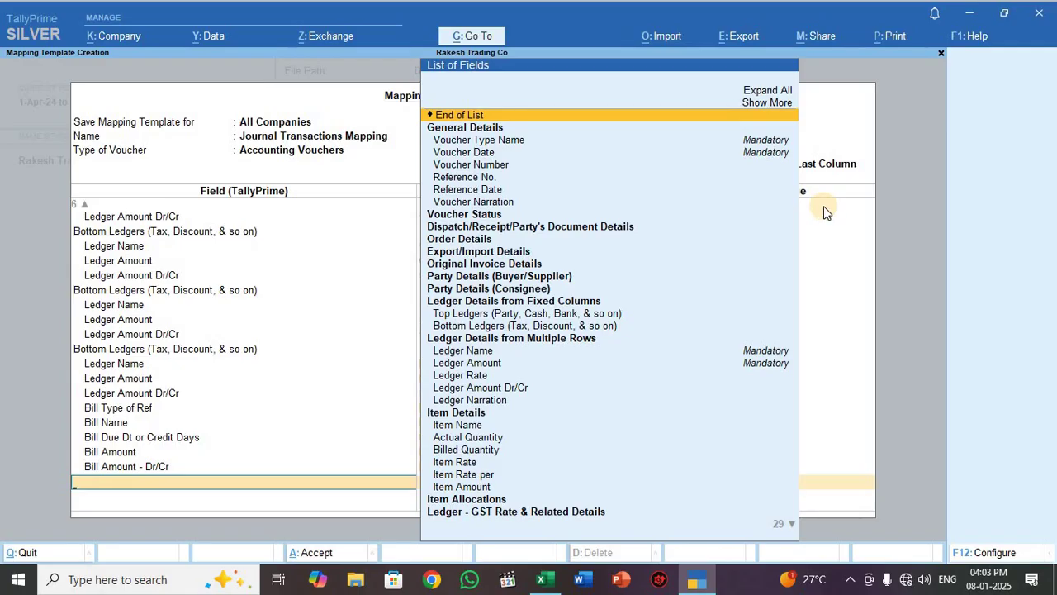
{"action": "key", "text": "Return"}
{"action": "key", "text": "Return"}
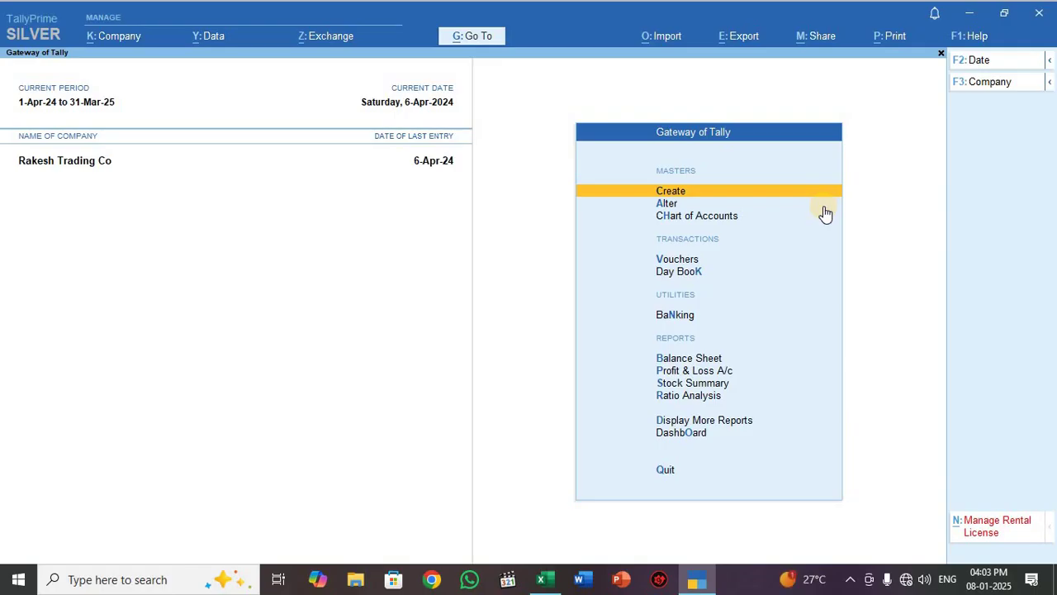
Step: Start a transactions import from Accounting masters.xlsx in D:\Excel Mapping Templates, using the Journal Transactions worksheet
{"action": "key", "text": "alt+o"}
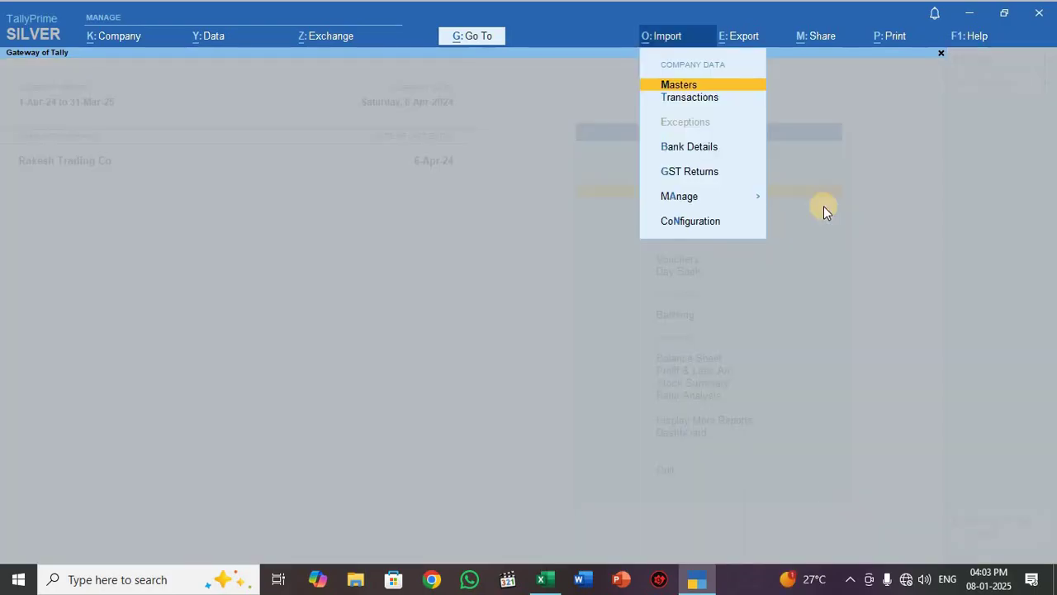
{"action": "key", "text": "Down"}
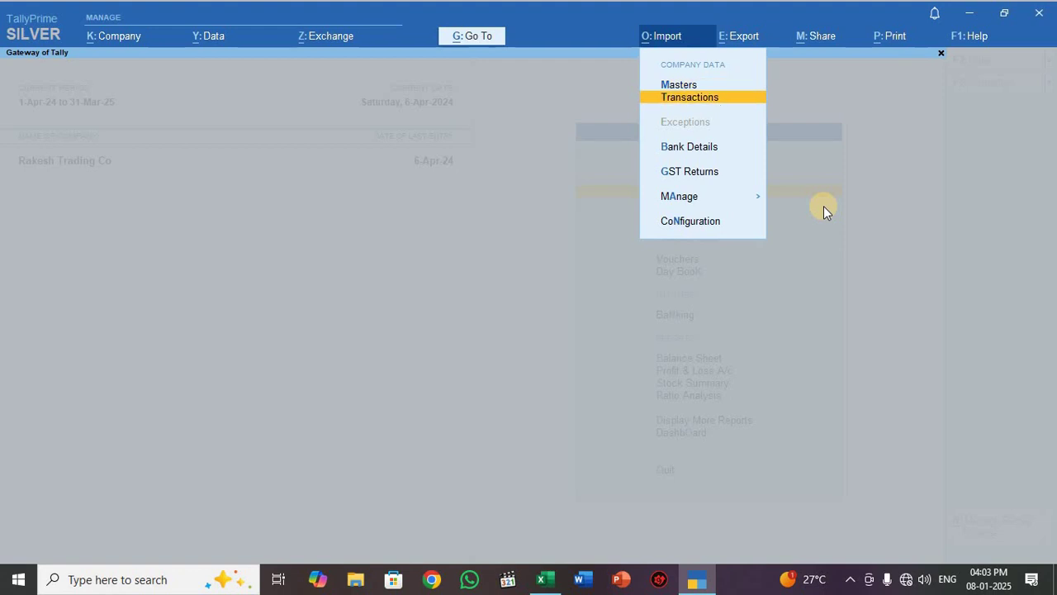
{"action": "key", "text": "Return"}
{"action": "key", "text": "Return"}
{"action": "key", "text": "Return"}
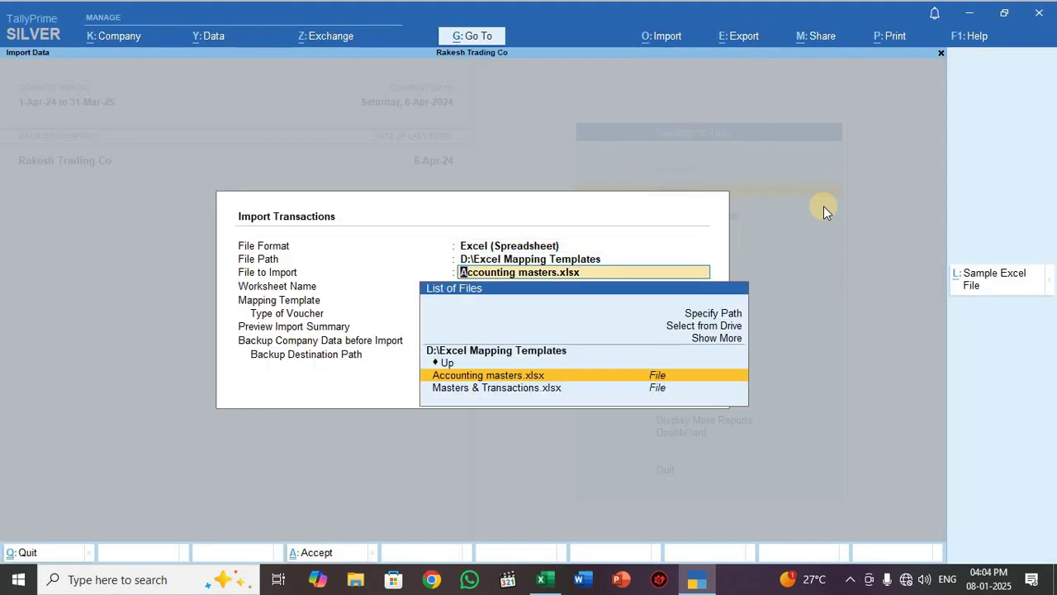
{"action": "key", "text": "Return"}
{"action": "key", "text": "Return"}
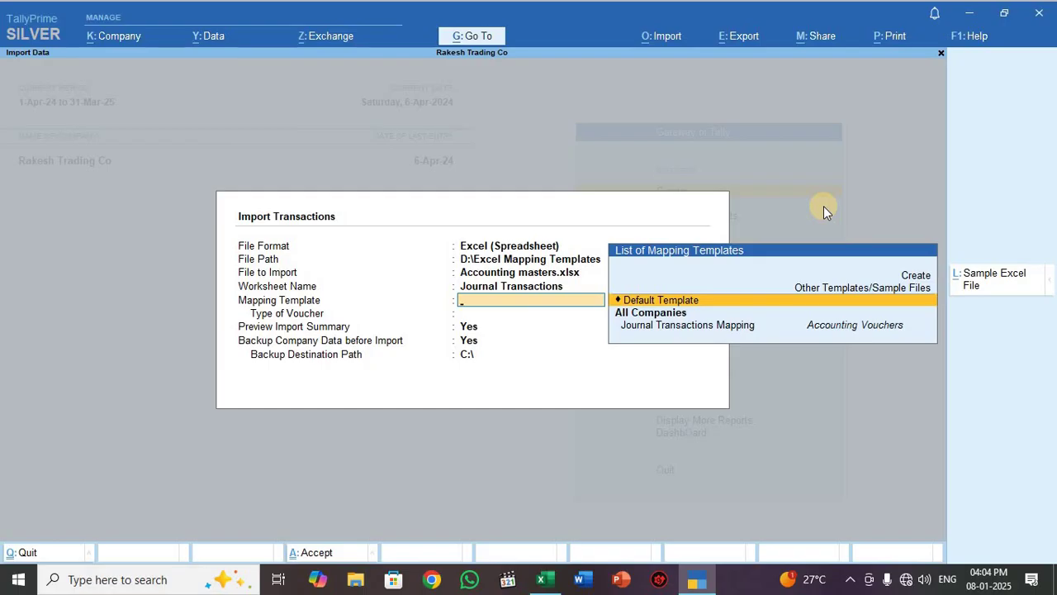
Step: Select Journal Transactions Mapping as the mapping template and keep the import summary preview enabled
{"action": "key", "text": "Down"}
{"action": "key", "text": "Down"}
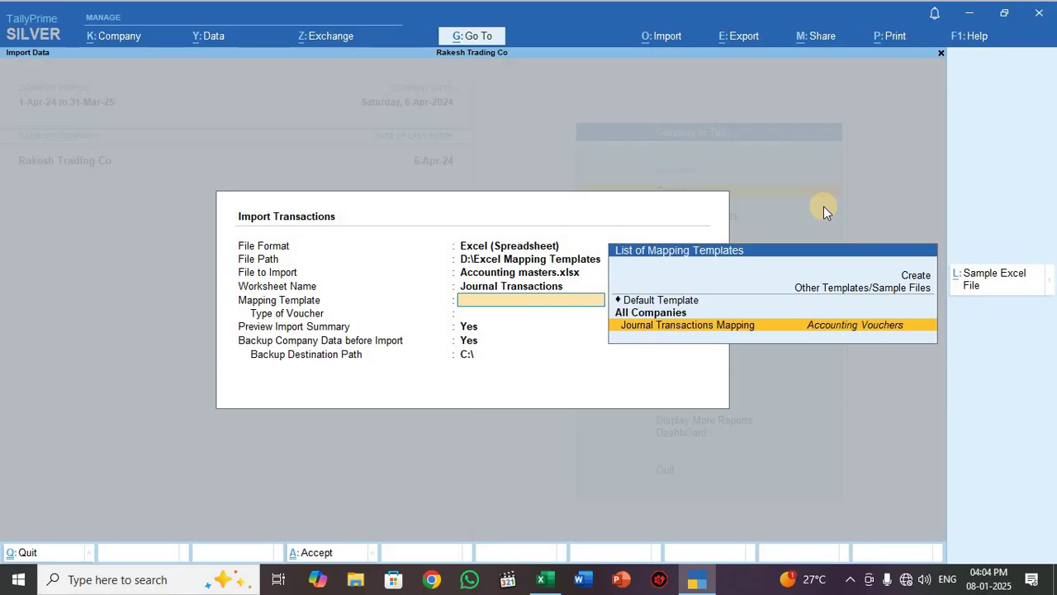
{"action": "key", "text": "Return"}
{"action": "key", "text": "Return"}
{"action": "key", "text": "Return"}
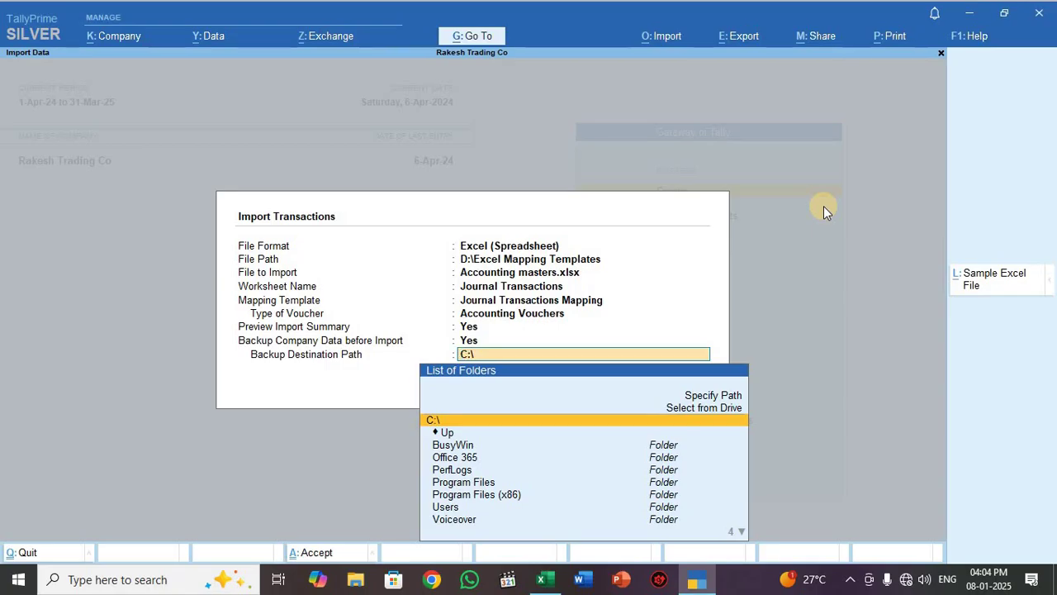
Step: Turn off the company data backup and import the journal vouchers from the import summary
{"action": "key", "text": "Up"}
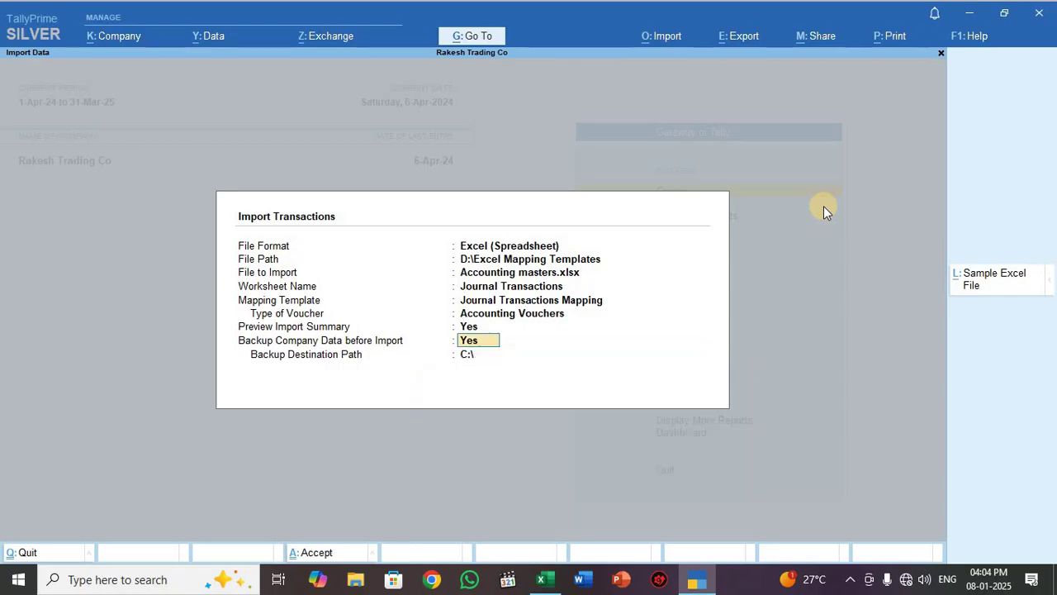
{"action": "type", "text": "n"}
{"action": "key", "text": "Return"}
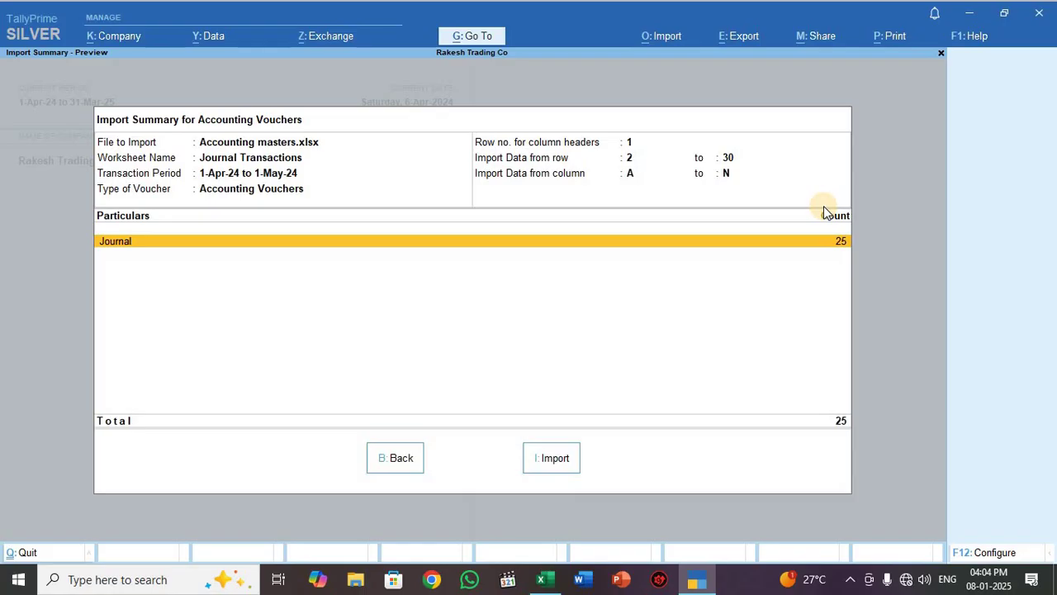
{"action": "left_click", "coordinate": [565, 465]}
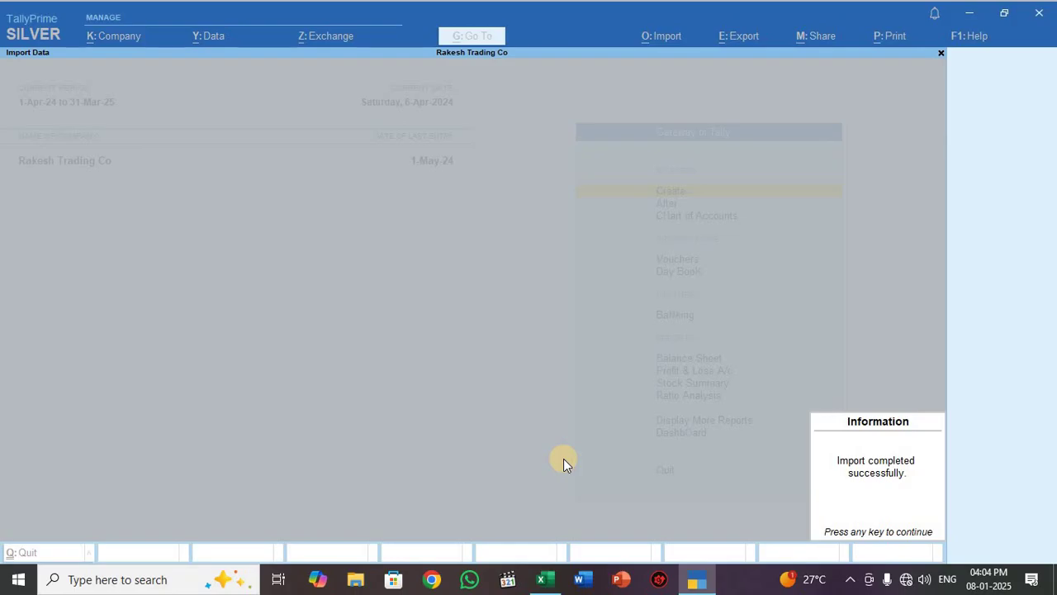
{"action": "key", "text": "Return"}
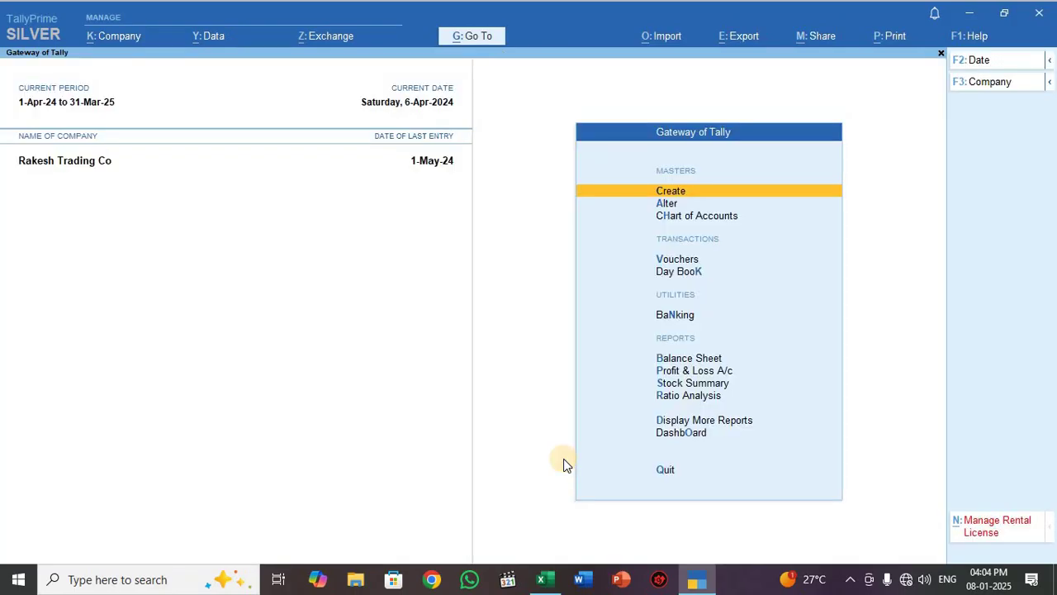
Step: Open the Day Book for the period 1-4-2024 to 30-4-2024
{"action": "key", "text": "d"}
{"action": "key", "text": "Down"}
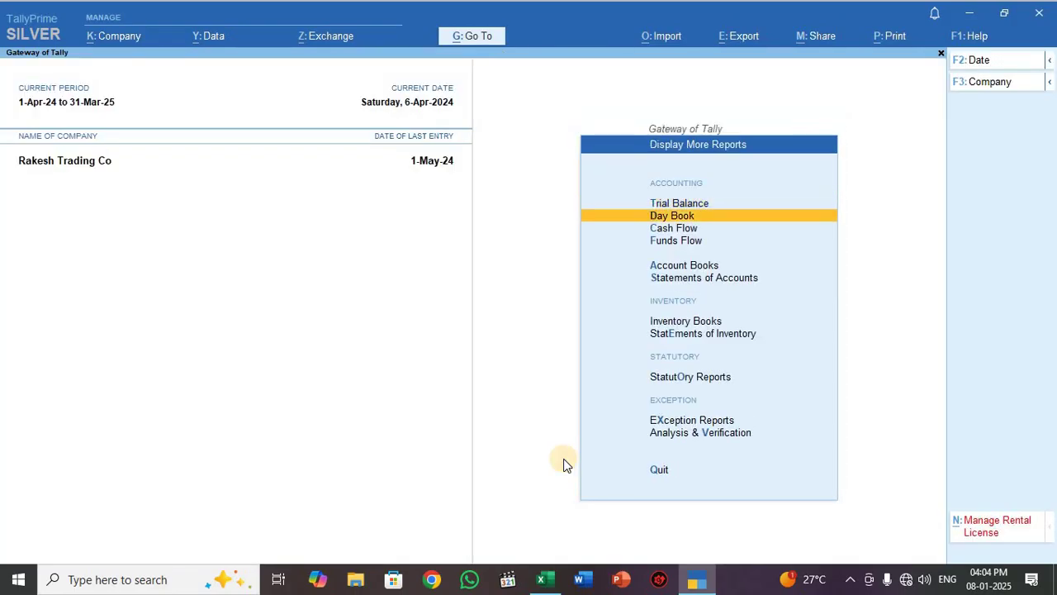
{"action": "key", "text": "Return"}
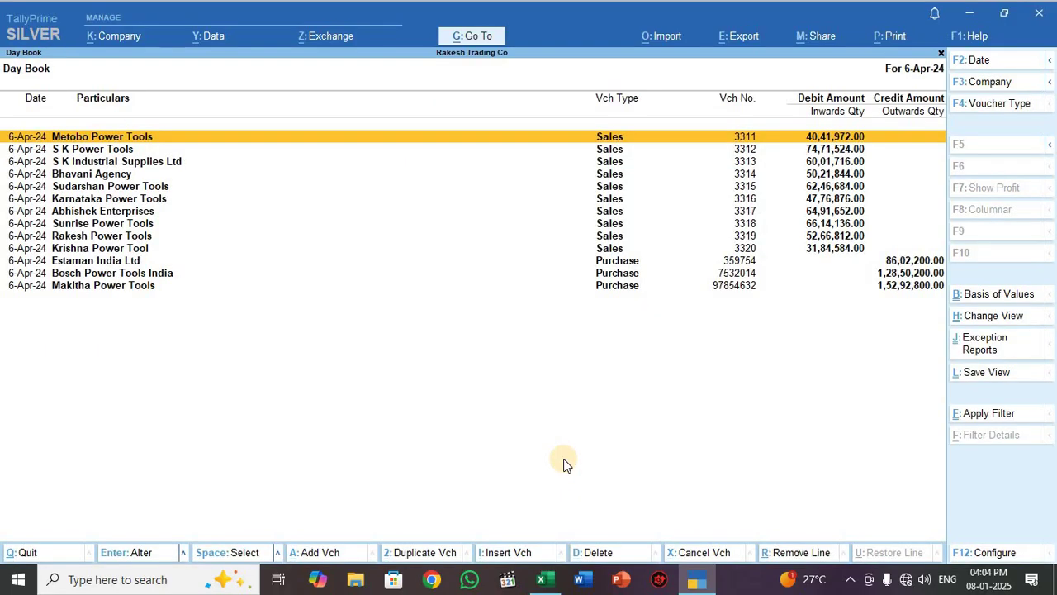
{"action": "key", "text": "alt"}
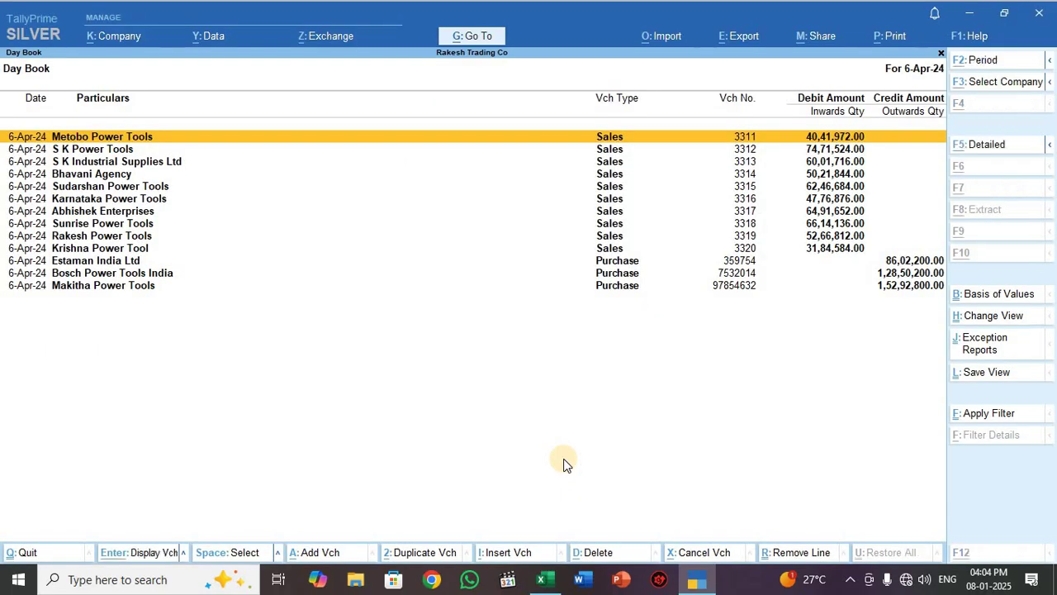
{"action": "key", "text": "alt+F2"}
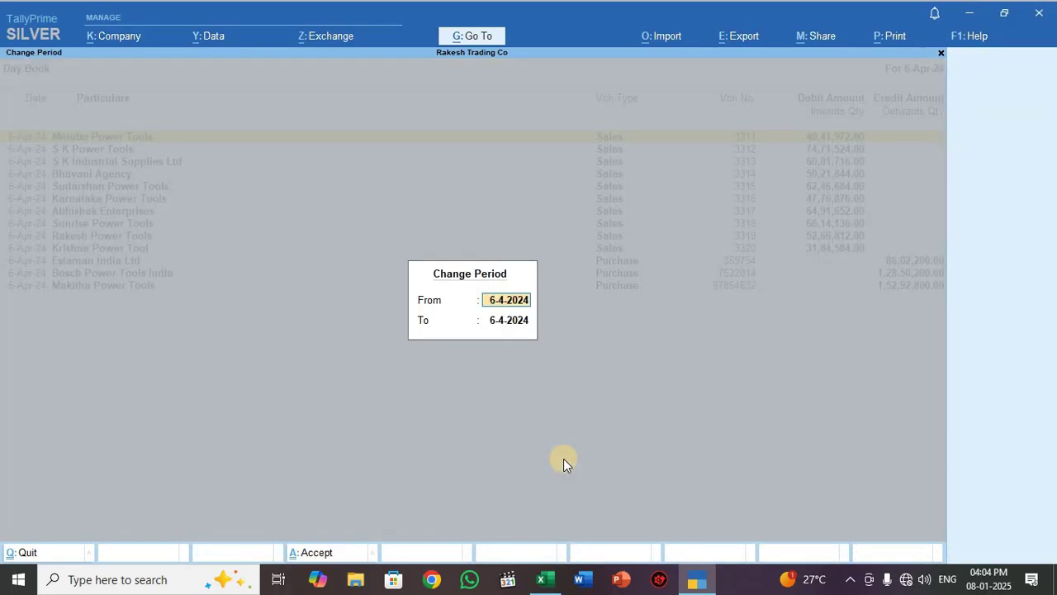
{"action": "key", "text": "BackSpace"}
{"action": "type", "text": "1.4"}
{"action": "key", "text": "Return"}
{"action": "type", "text": "30"}
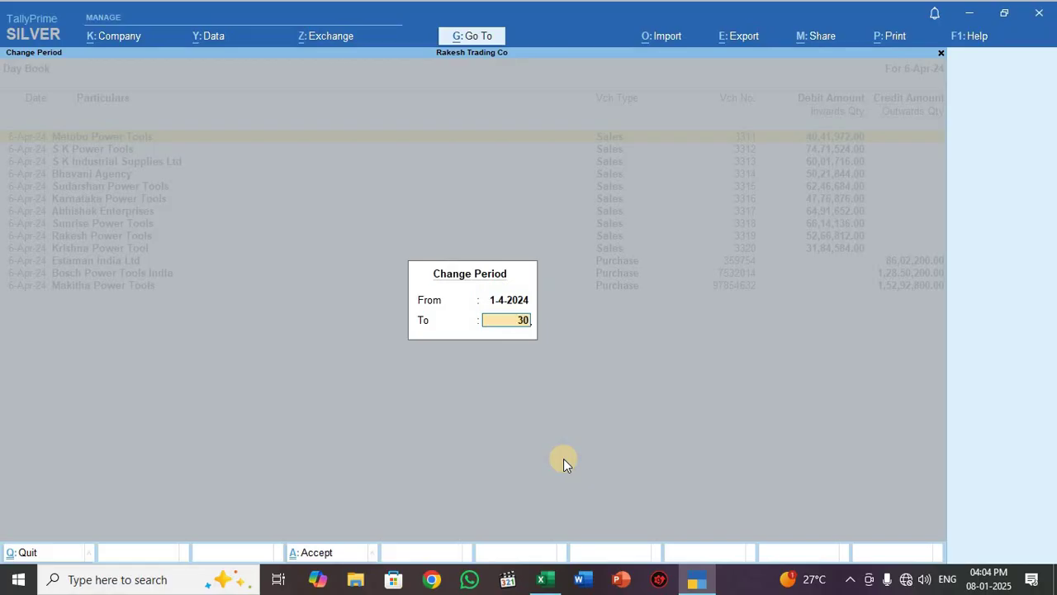
{"action": "type", "text": ".4"}
{"action": "key", "text": "Return"}
Step: View the Freight Charges journal voucher dated 1-Apr-24 and leave it without altering anything
{"action": "key", "text": "Return"}
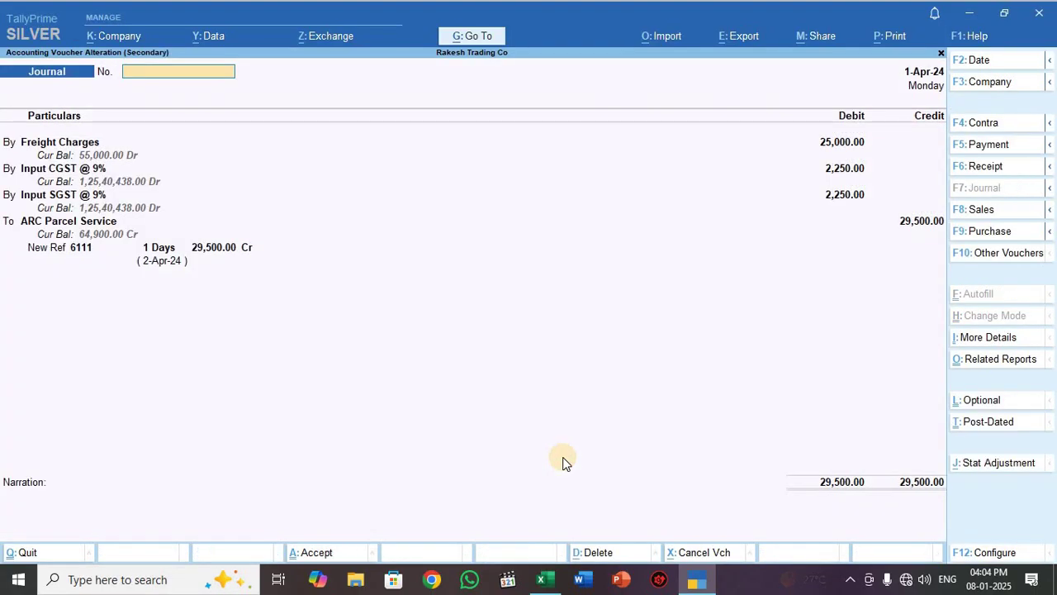
{"action": "key", "text": "Escape"}
{"action": "key", "text": "Return"}
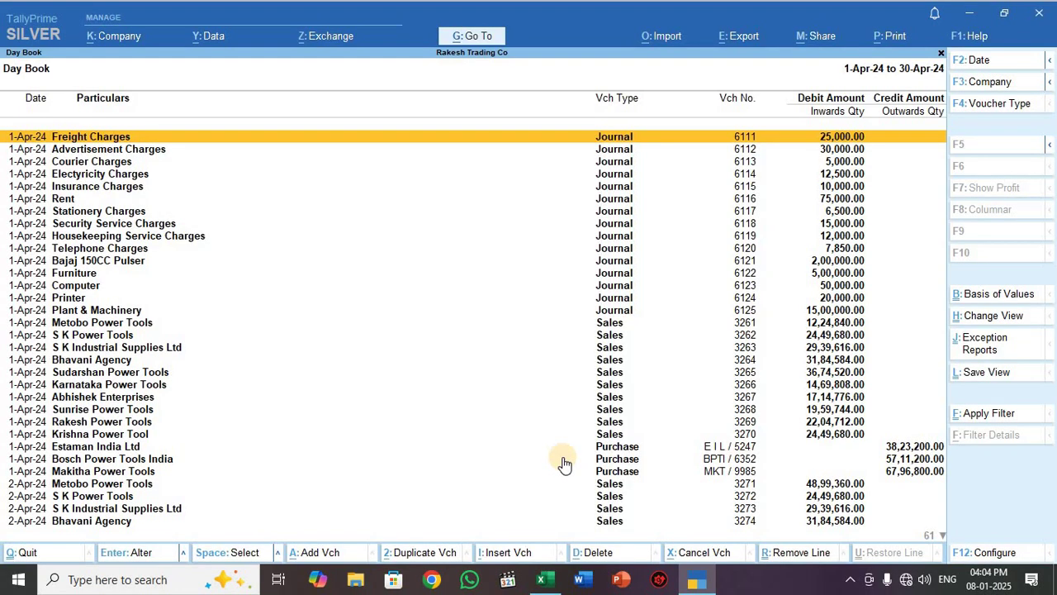
Step: Limit the Day Book to the Journal voucher type
{"action": "key", "text": "F4"}
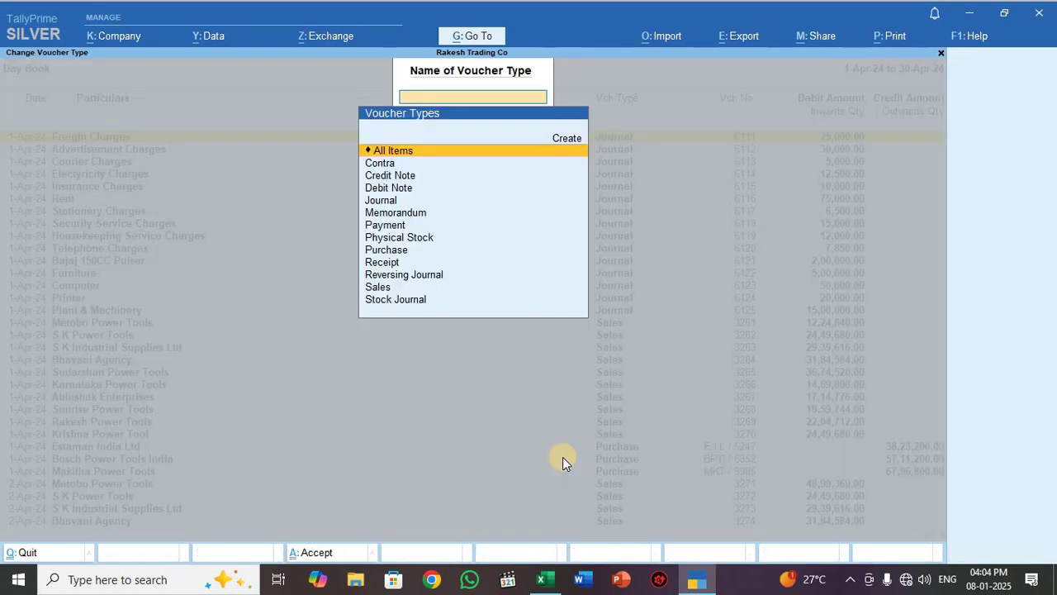
{"action": "type", "text": "Jou"}
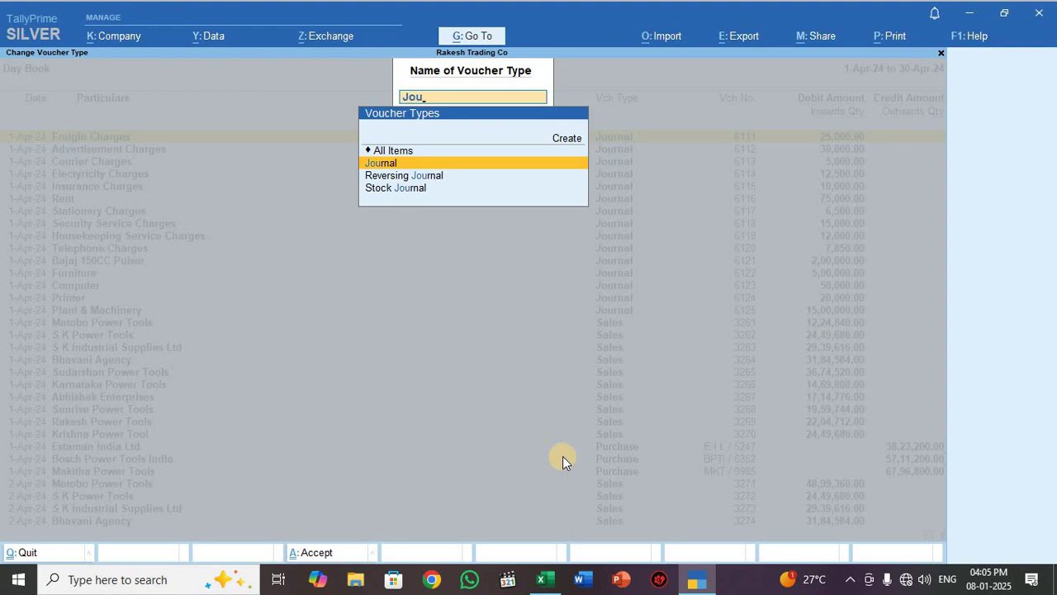
{"action": "key", "text": "Return"}
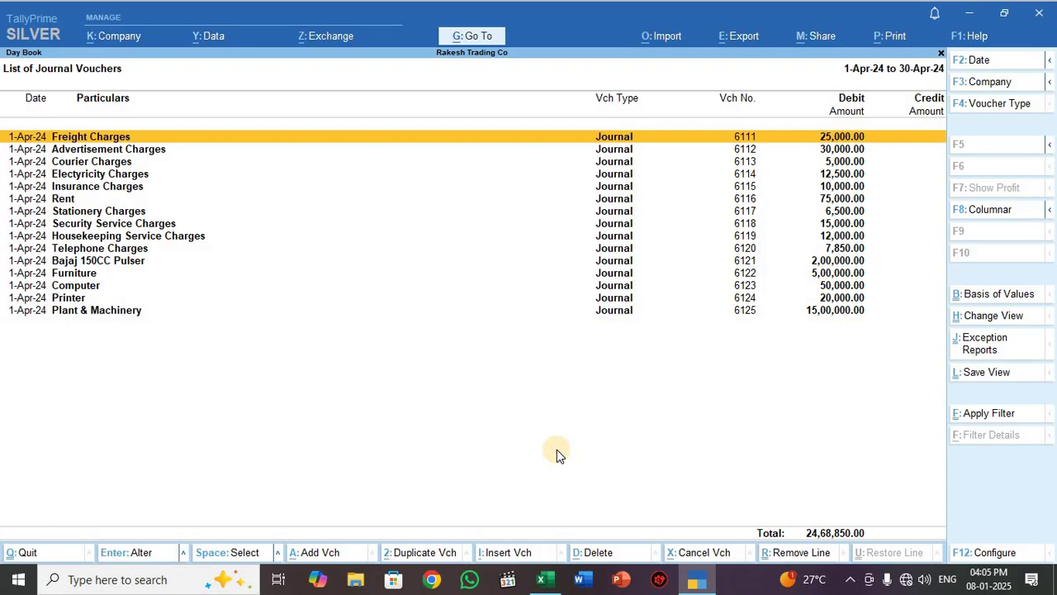
Step: Extend the end date of the journal voucher list's period to 1-Jul-24
{"action": "key", "text": "alt"}
{"action": "key", "text": "alt+F2"}
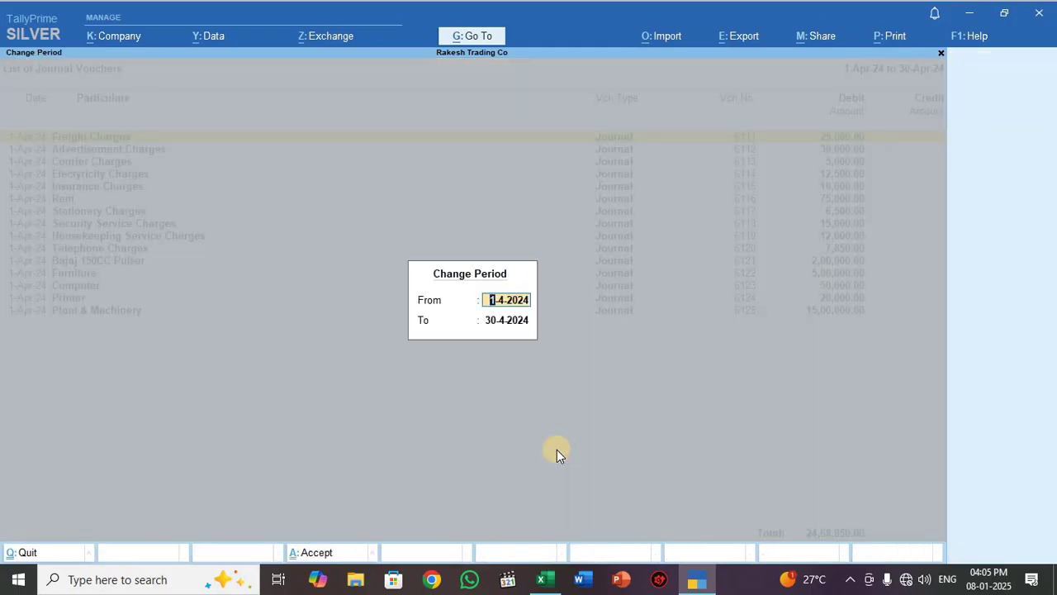
{"action": "key", "text": "Return"}
{"action": "type", "text": "1.7"}
{"action": "key", "text": "Return"}
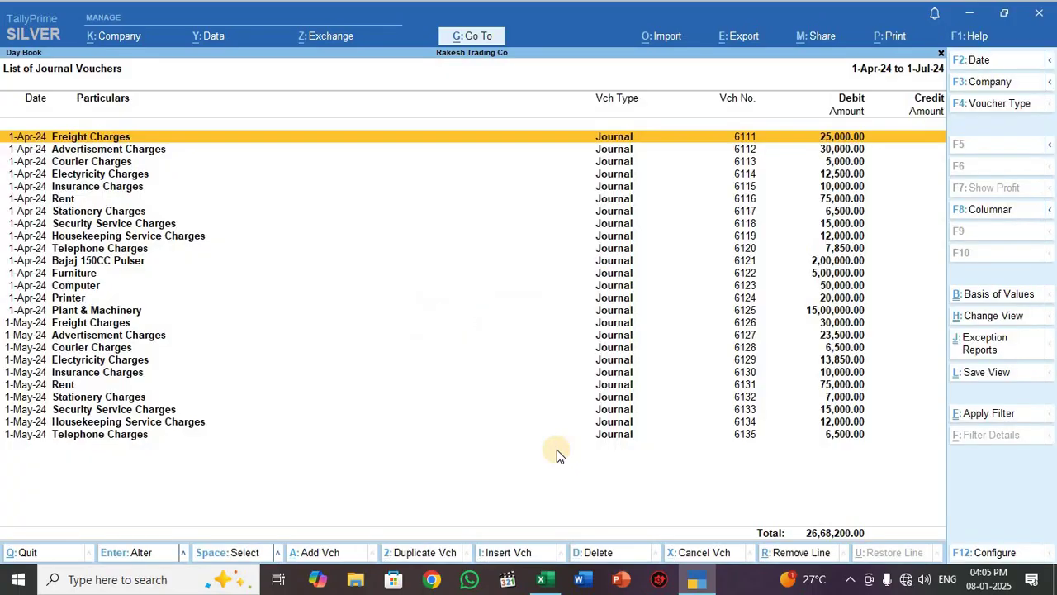
Step: Examine the imported journal vouchers in the list, checking their dates, ledgers, voucher numbers and amounts
{"action": "key", "text": "Down"}
{"action": "key", "text": "Down"}
{"action": "key", "text": "Down"}
{"action": "key", "text": "Down"}
{"action": "key", "text": "Down"}
{"action": "key", "text": "Down"}
{"action": "key", "text": "Down"}
{"action": "key", "text": "Down"}
{"action": "key", "text": "Down"}
{"action": "key", "text": "Down"}
{"action": "key", "text": "Down"}
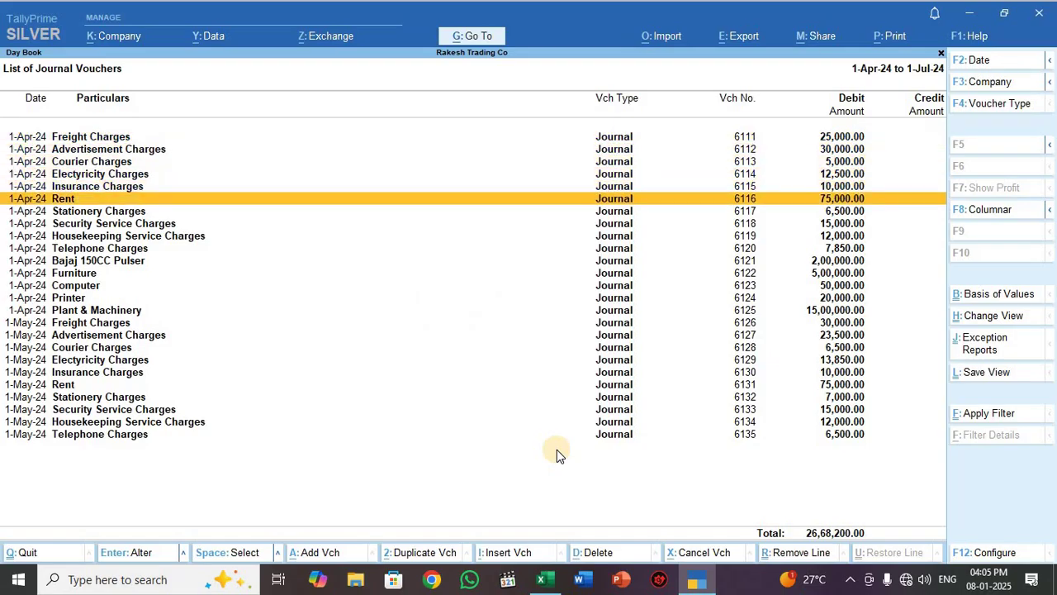
{"action": "key", "text": "Down"}
{"action": "key", "text": "Down"}
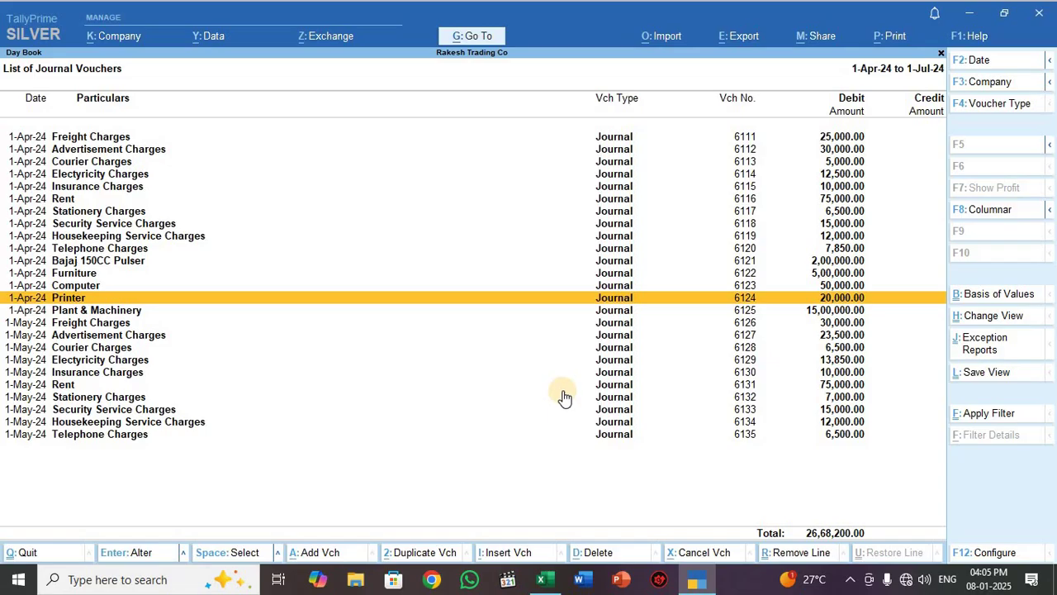
{"action": "key", "text": "Up"}
{"action": "key", "text": "Up"}
{"action": "key", "text": "Up"}
{"action": "key", "text": "Up"}
{"action": "key", "text": "Up"}
{"action": "key", "text": "Up"}
{"action": "key", "text": "Up"}
{"action": "key", "text": "Up"}
{"action": "key", "text": "Up"}
{"action": "key", "text": "Up"}
{"action": "key", "text": "Up"}
{"action": "key", "text": "Up"}
{"action": "key", "text": "Up"}
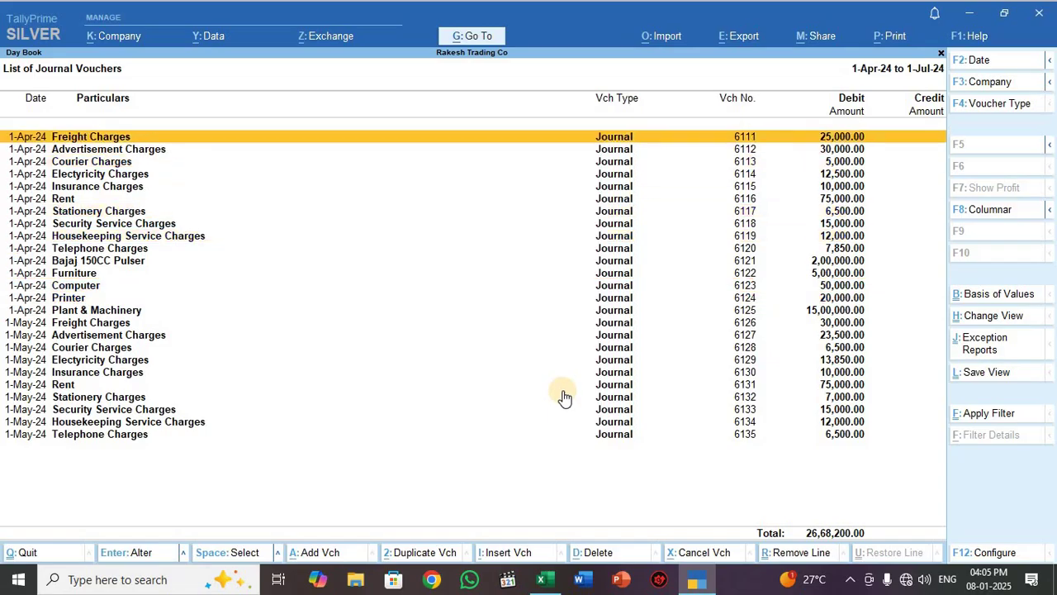
{"action": "key", "text": "Down"}
{"action": "key", "text": "Down"}
{"action": "key", "text": "Down"}
{"action": "key", "text": "Down"}
{"action": "key", "text": "Down"}
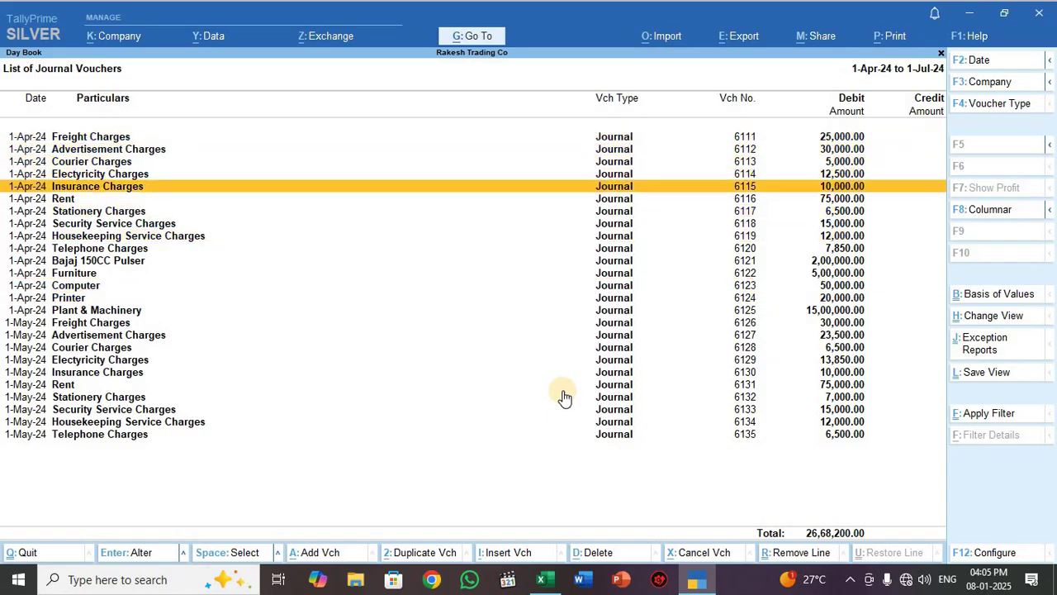
{"action": "key", "text": "Down"}
{"action": "key", "text": "Down"}
{"action": "key", "text": "Down"}
{"action": "key", "text": "Down"}
{"action": "key", "text": "Down"}
{"action": "key", "text": "Down"}
{"action": "key", "text": "Down"}
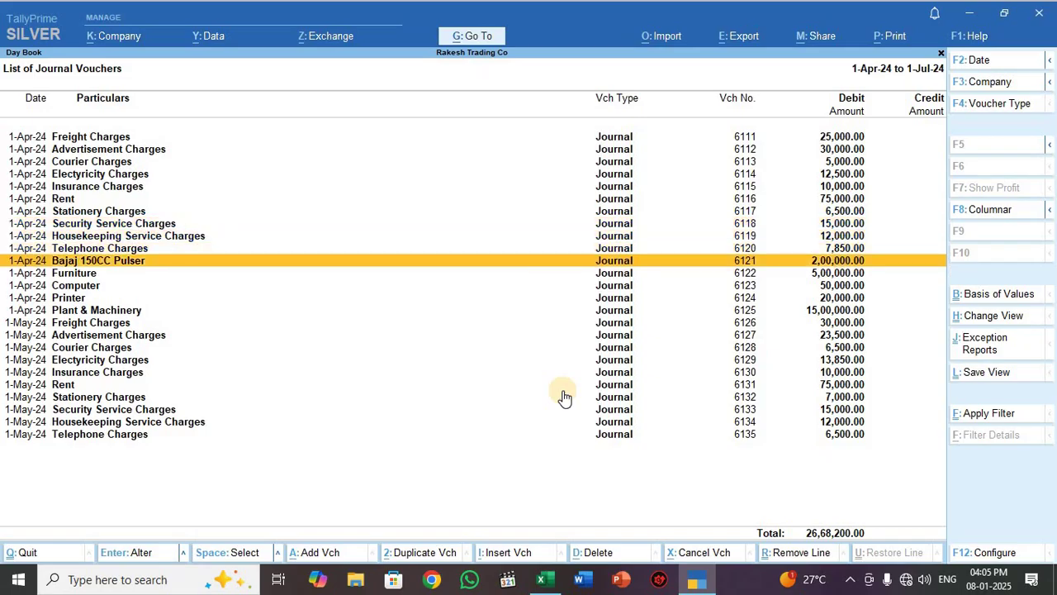
{"action": "key", "text": "Down"}
{"action": "key", "text": "Down"}
{"action": "key", "text": "Down"}
{"action": "key", "text": "Down"}
{"action": "key", "text": "Down"}
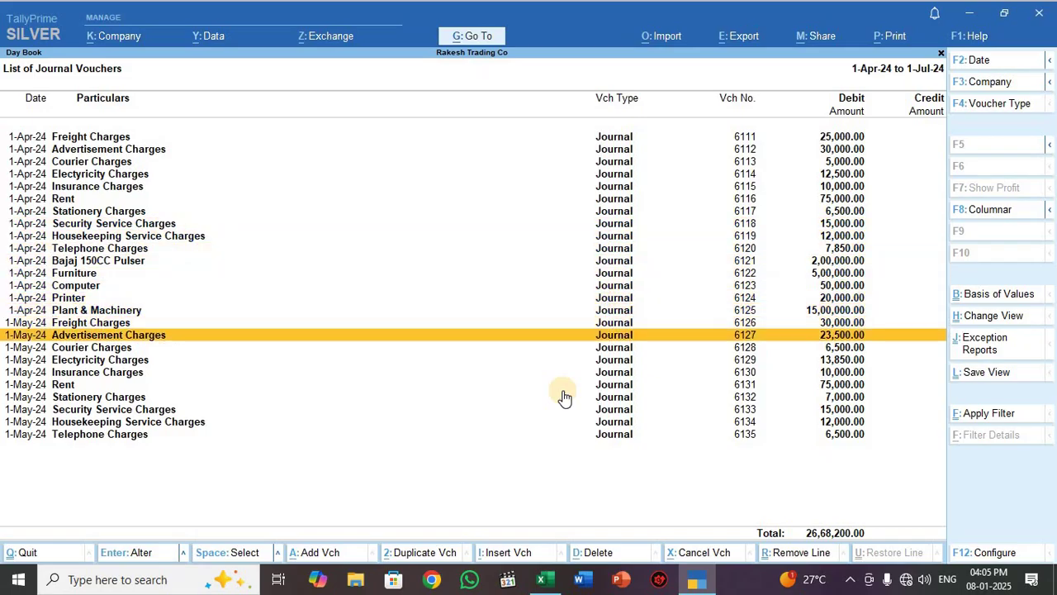
{"action": "key", "text": "Down"}
{"action": "key", "text": "Down"}
{"action": "key", "text": "Down"}
{"action": "key", "text": "Down"}
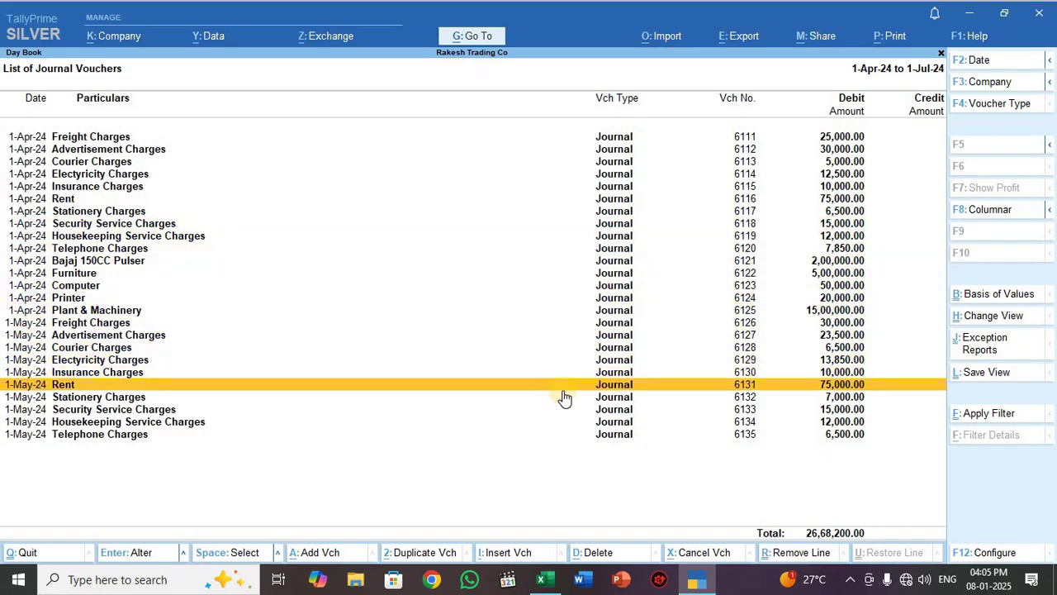
Step: Open the Rent journal voucher dated 1-May-24 and go through its fields as far as the cost allocations for Rent
{"action": "key", "text": "Down"}
{"action": "key", "text": "Down"}
{"action": "key", "text": "Down"}
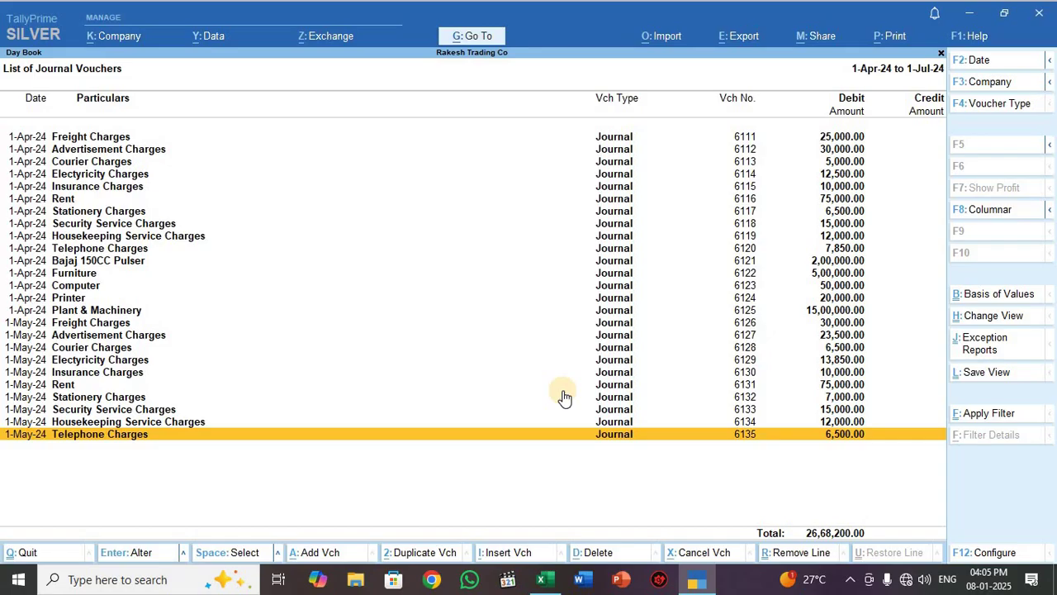
{"action": "key", "text": "Up"}
{"action": "key", "text": "Up"}
{"action": "key", "text": "Up"}
{"action": "key", "text": "Up"}
{"action": "left_click", "coordinate": [563, 392]}
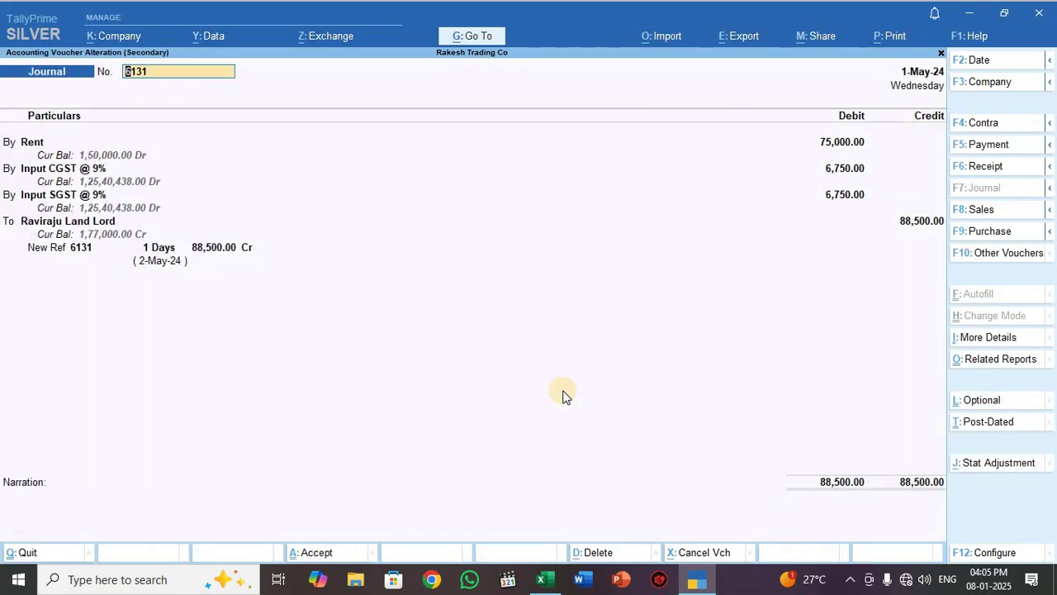
{"action": "key", "text": "Return"}
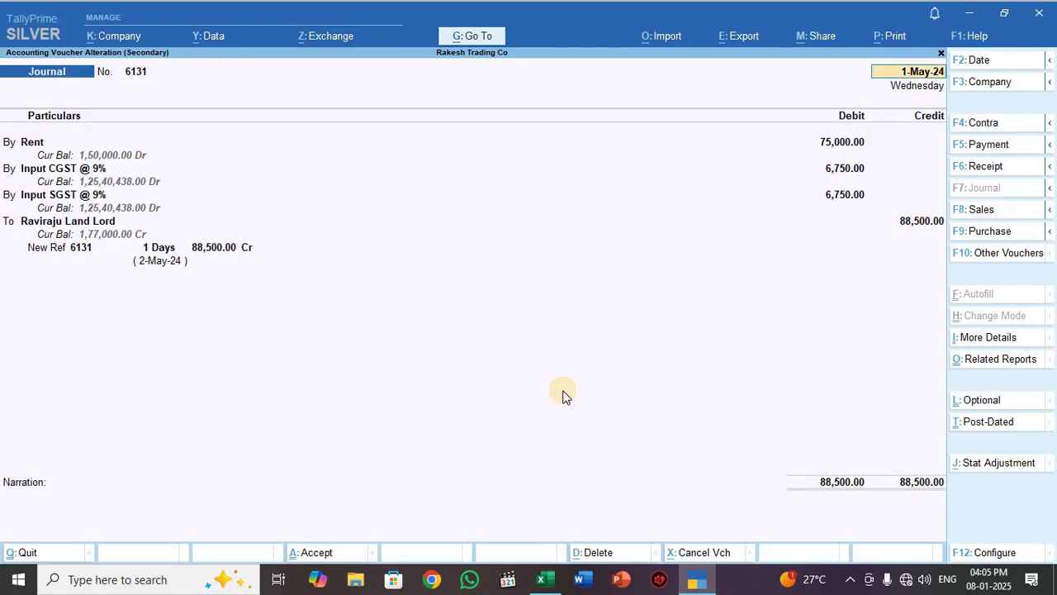
{"action": "key", "text": "Return"}
{"action": "key", "text": "Return"}
{"action": "key", "text": "Return"}
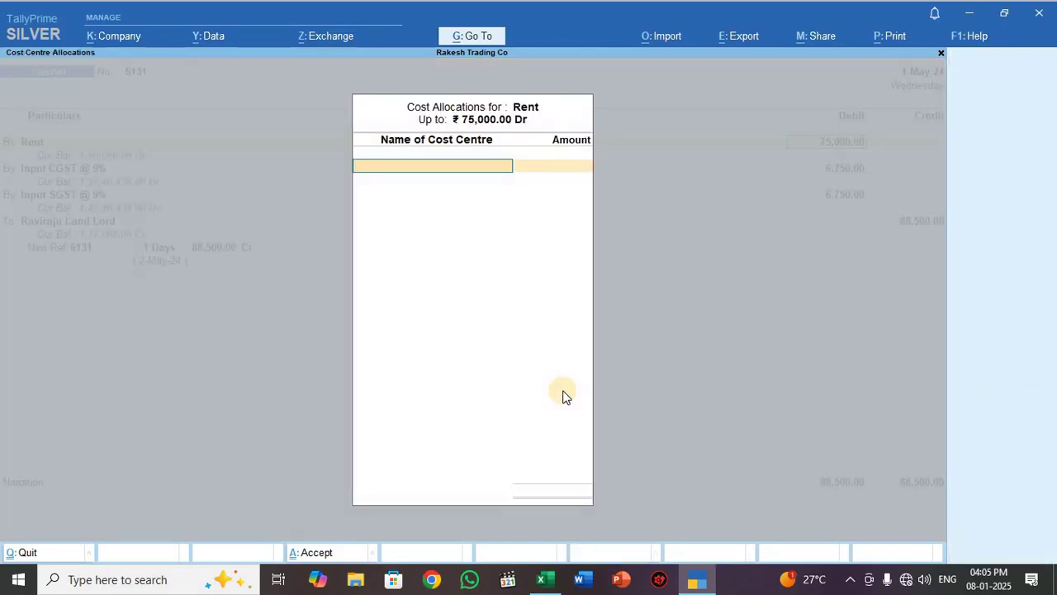
Step: Back out of the cost centre creation and allocation for Rent, and leave the voucher without saving
{"action": "key", "text": "alt+c"}
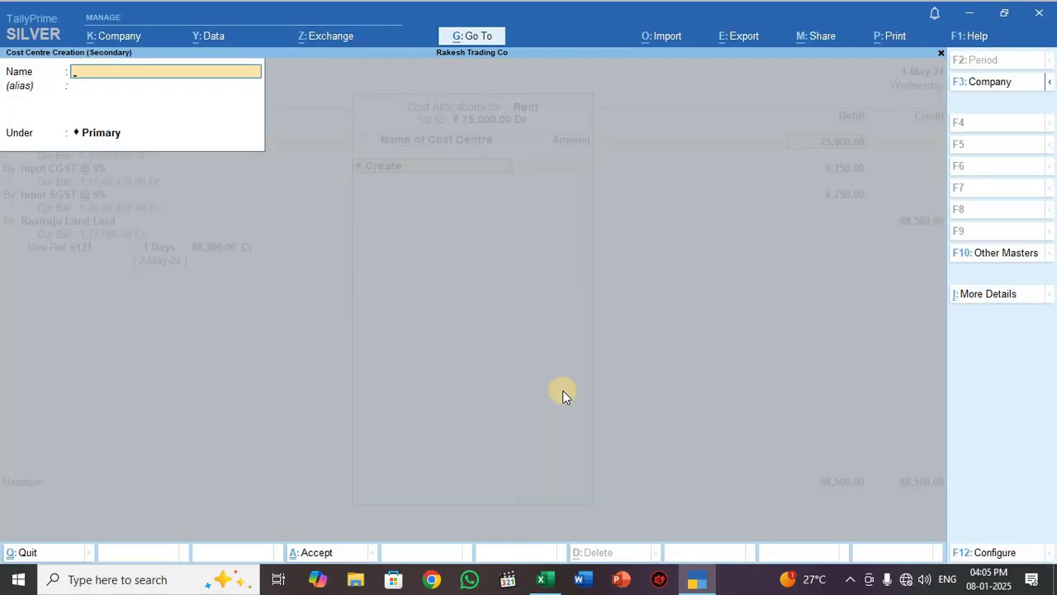
{"action": "key", "text": "Escape"}
{"action": "key", "text": "y"}
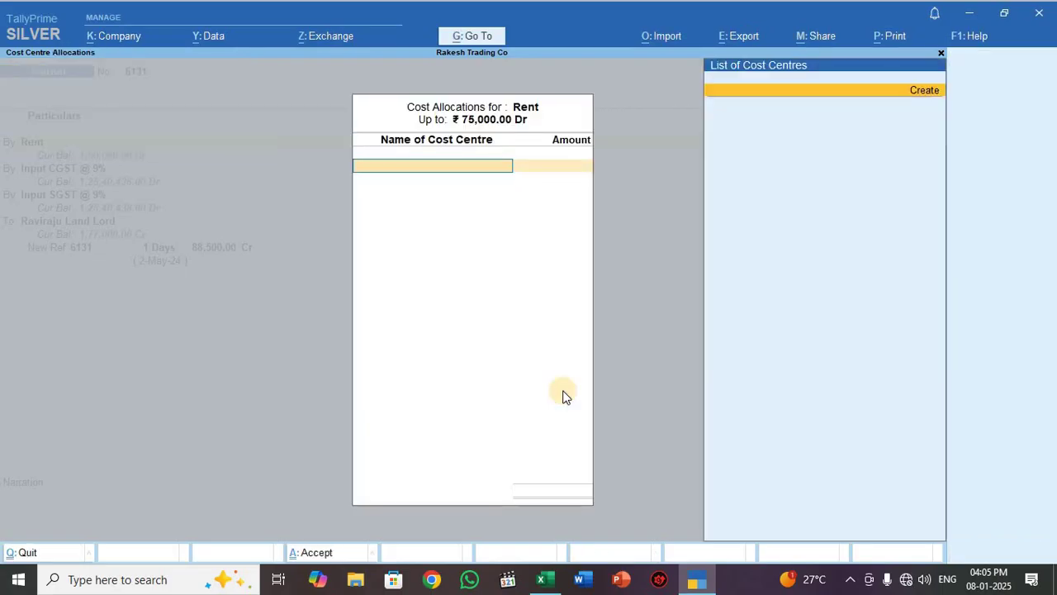
{"action": "key", "text": "Escape"}
{"action": "key", "text": "y"}
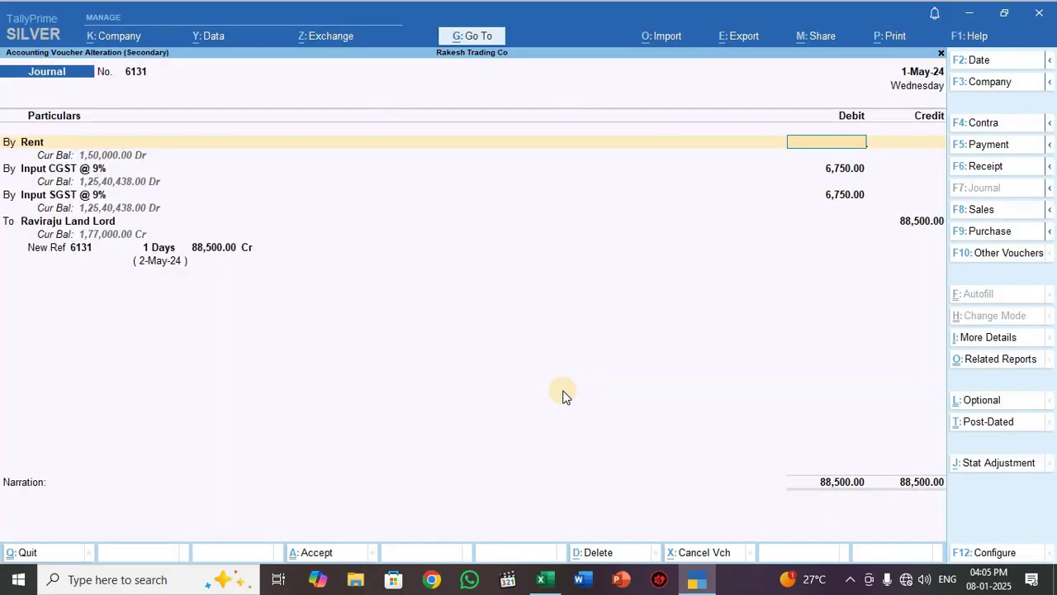
{"action": "key", "text": "Escape"}
{"action": "key", "text": "y"}
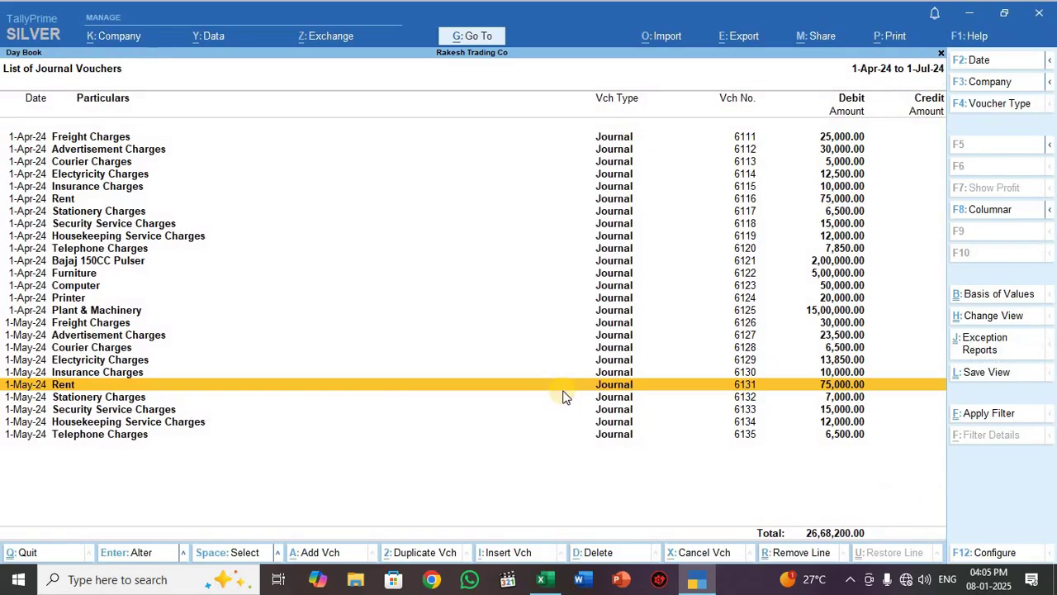
Step: Show more company features for Rakesh Trading Co, set Enable Cost Centres to No, and save the features
{"action": "key", "text": "Escape"}
{"action": "key", "text": "Escape"}
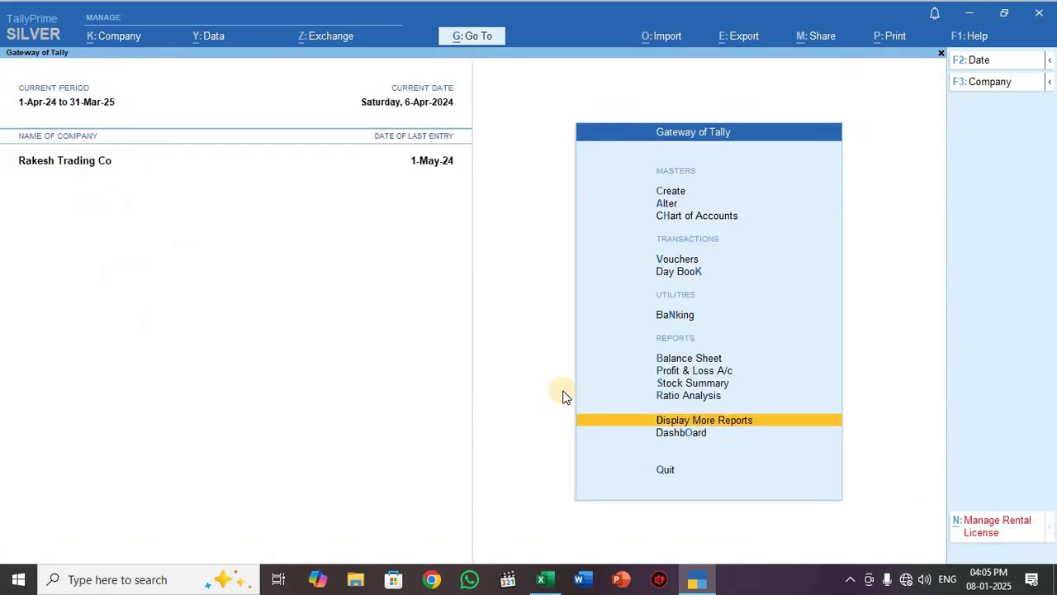
{"action": "key", "text": "F11"}
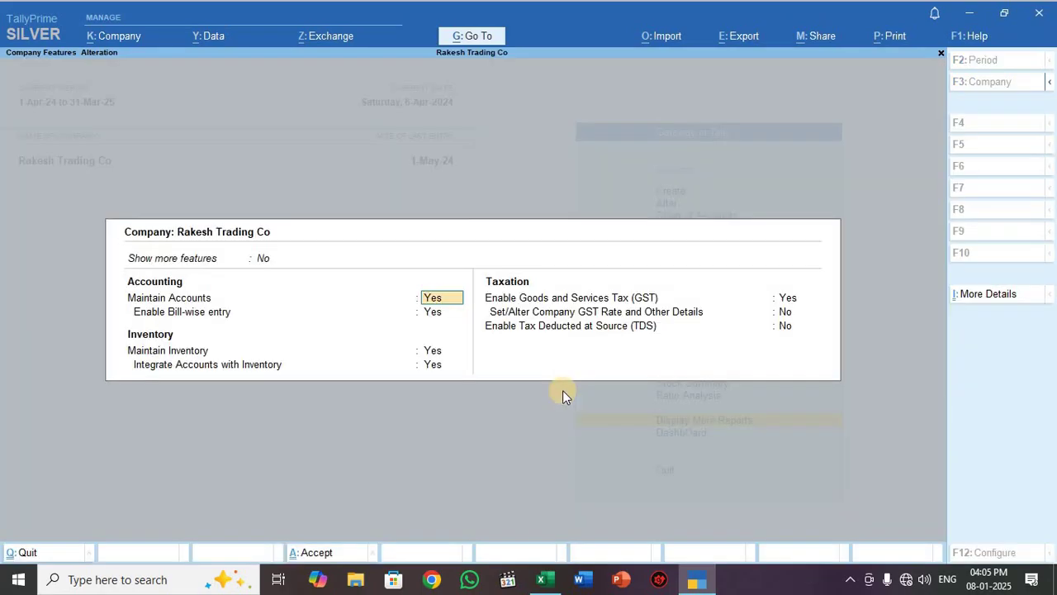
{"action": "key", "text": "Up"}
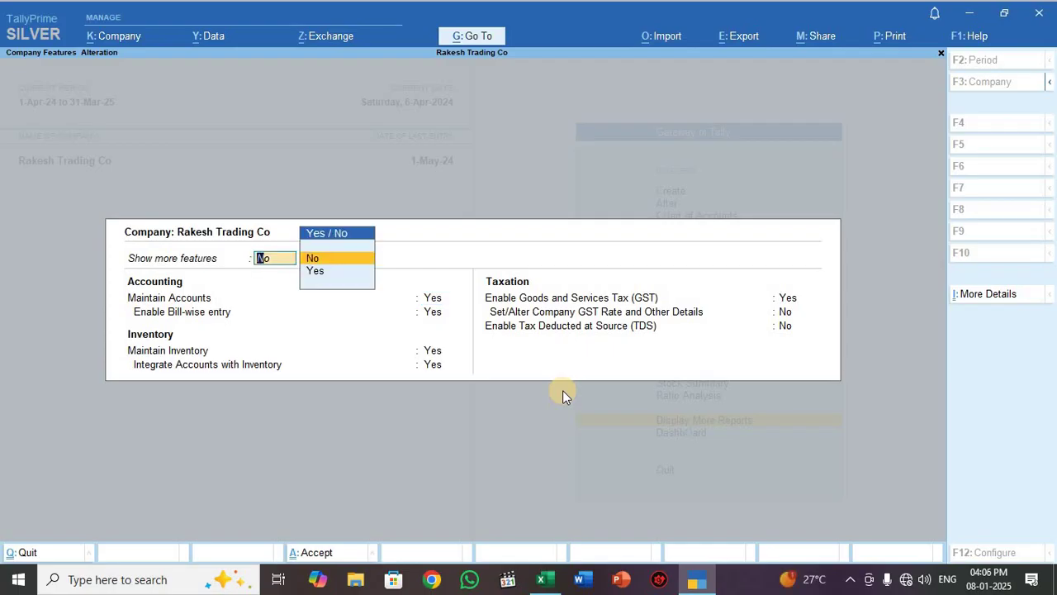
{"action": "type", "text": "y"}
{"action": "key", "text": "Return"}
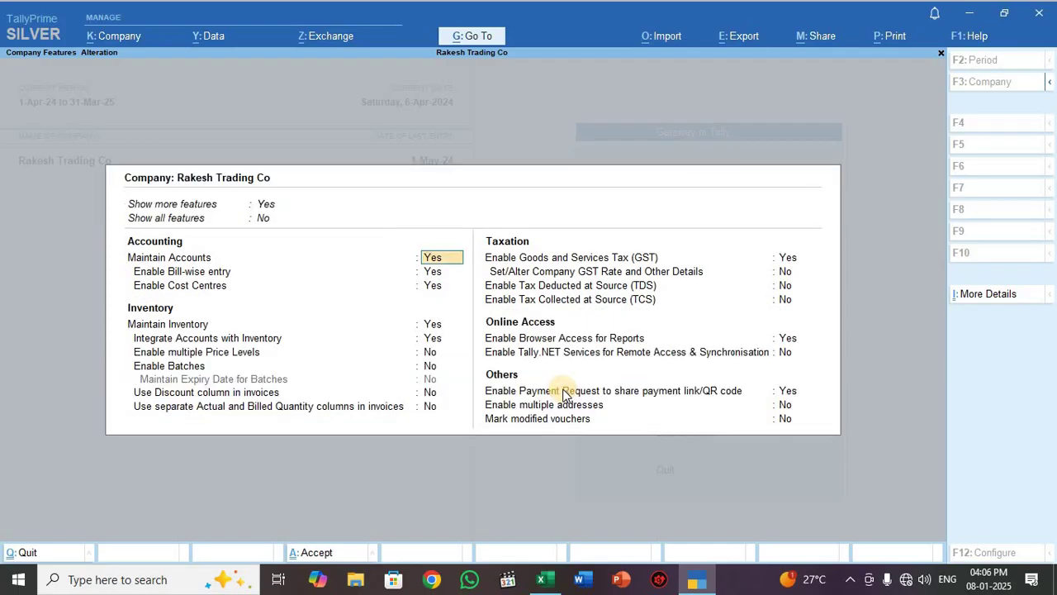
{"action": "key", "text": "Return"}
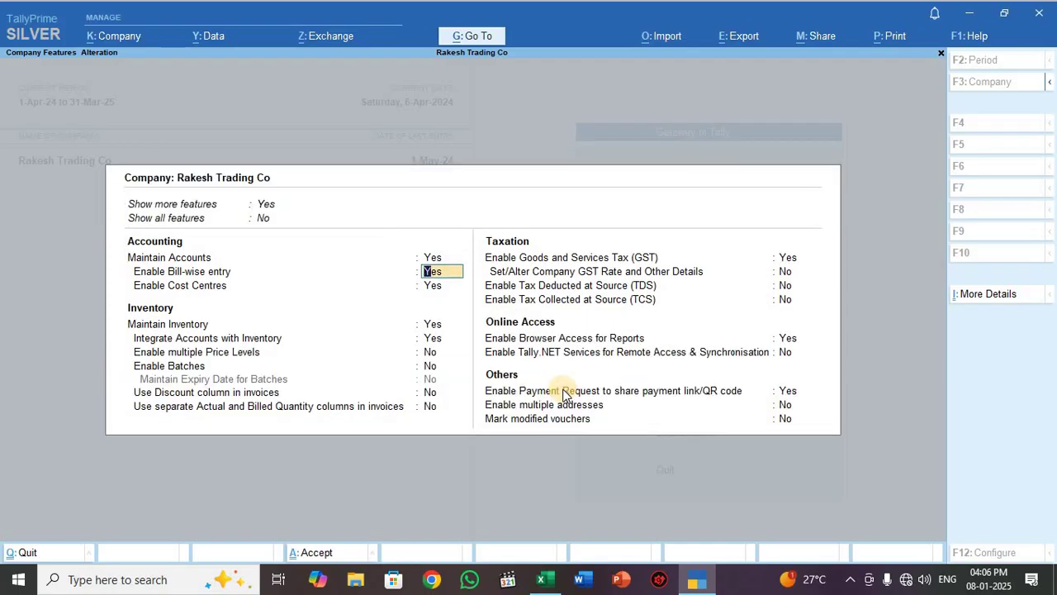
{"action": "key", "text": "Return"}
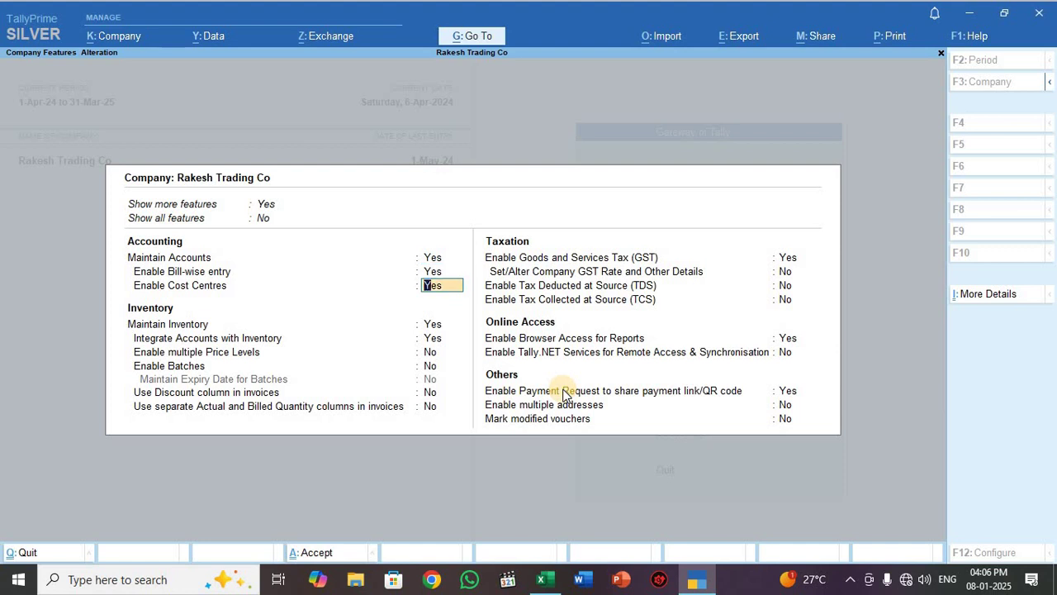
{"action": "type", "text": "n"}
{"action": "key", "text": "Return"}
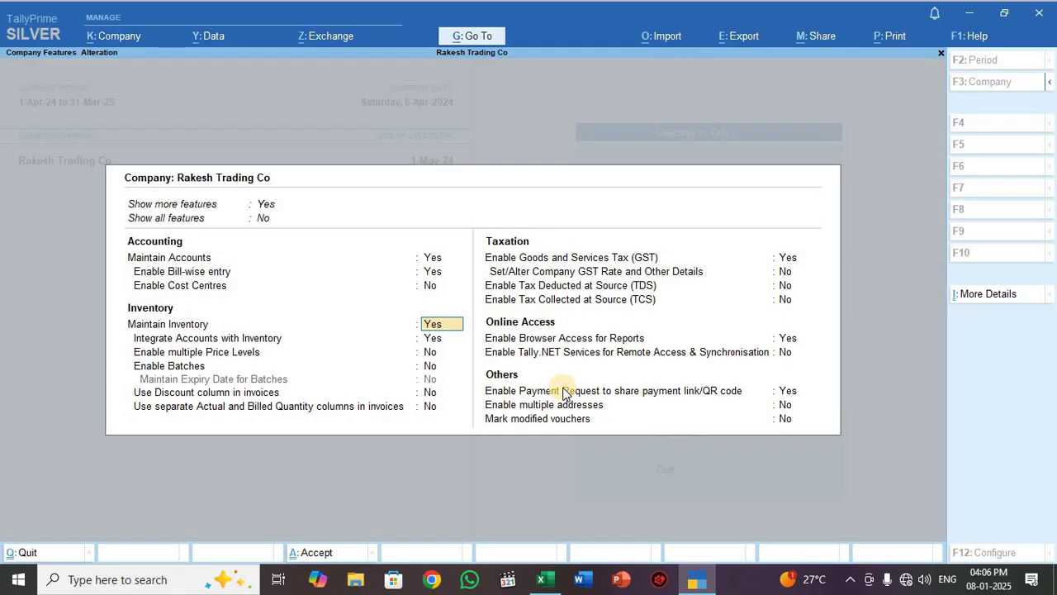
{"action": "key", "text": "ctrl+a"}
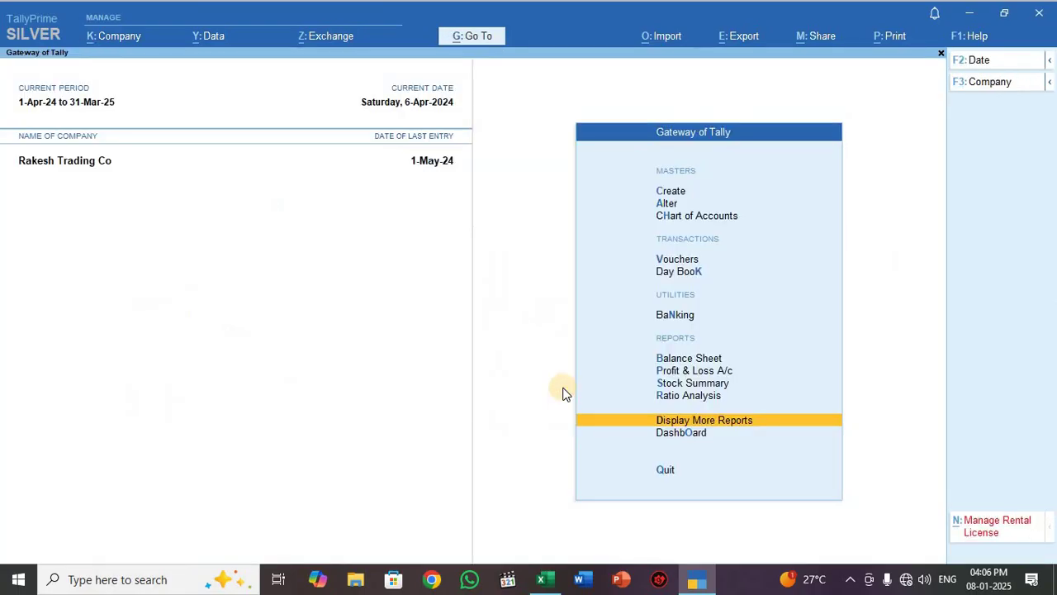
Step: Display the Day Book for the period from 1-Apr-24 to 2-May-24
{"action": "key", "text": "Return"}
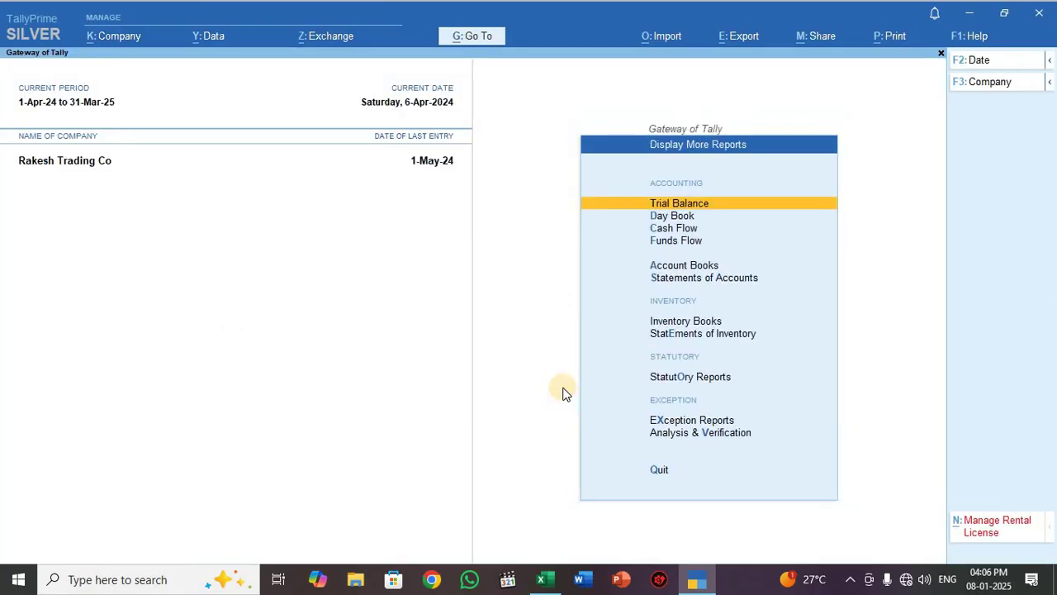
{"action": "key", "text": "Down"}
{"action": "key", "text": "Return"}
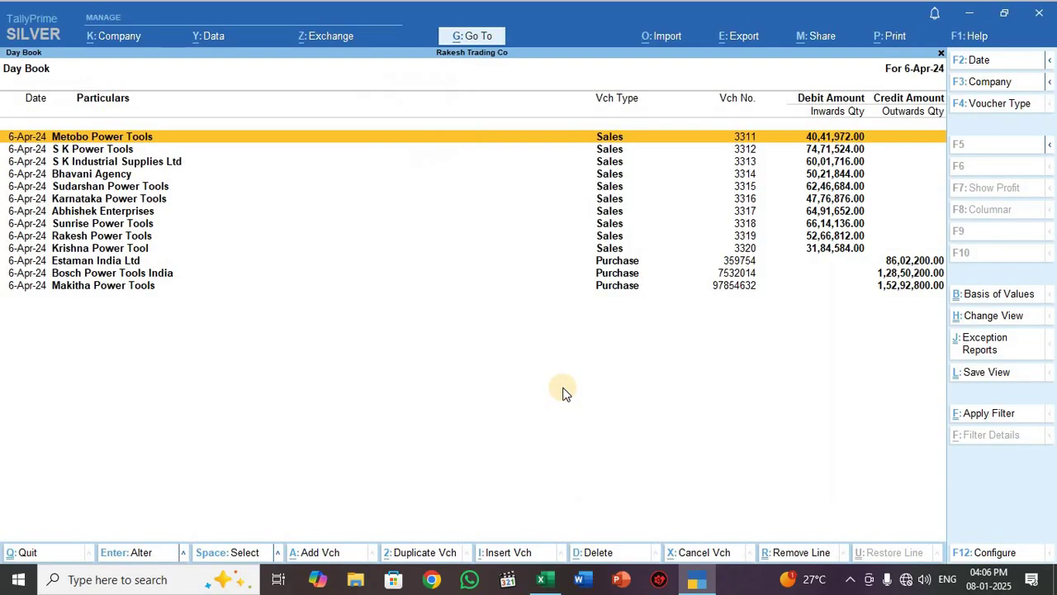
{"action": "key", "text": "alt+F2"}
{"action": "key", "text": "BackSpace"}
{"action": "type", "text": "1.4"}
{"action": "key", "text": "Return"}
{"action": "type", "text": "2.5"}
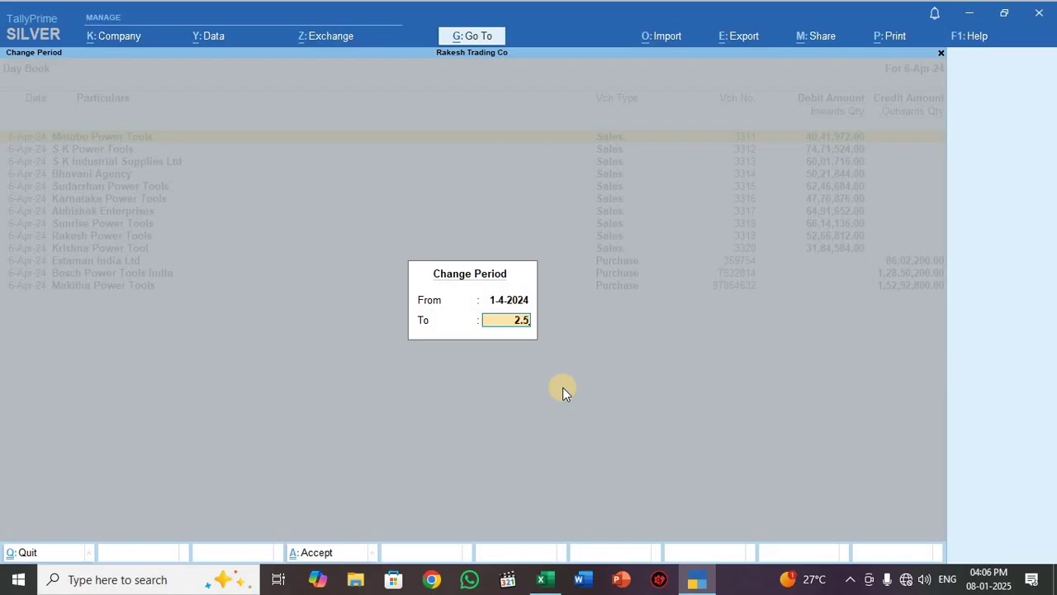
{"action": "key", "text": "Return"}
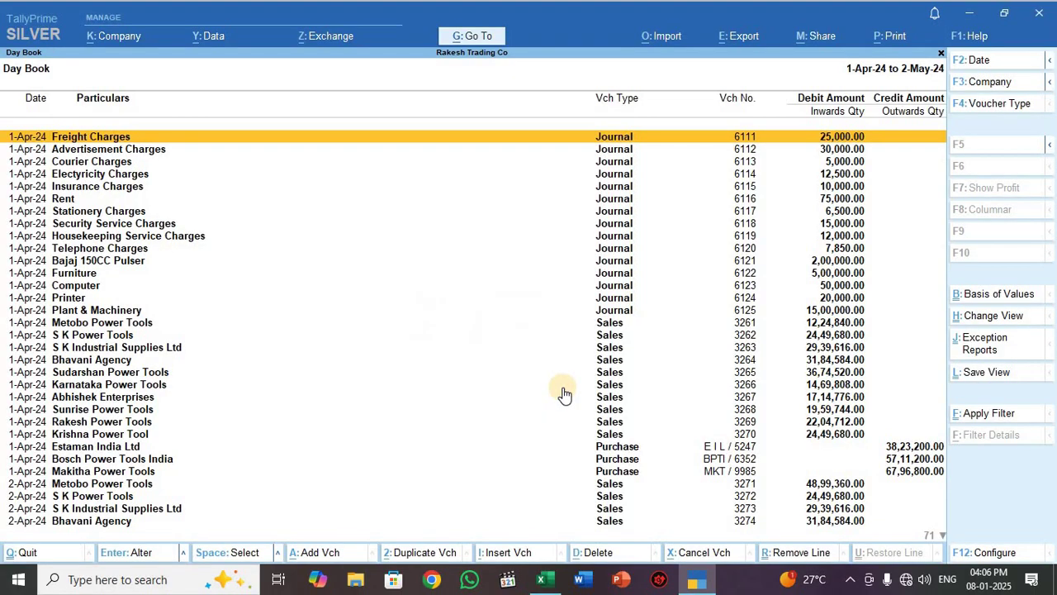
Step: Filter the Day Book by the Journal voucher type
{"action": "key", "text": "F4"}
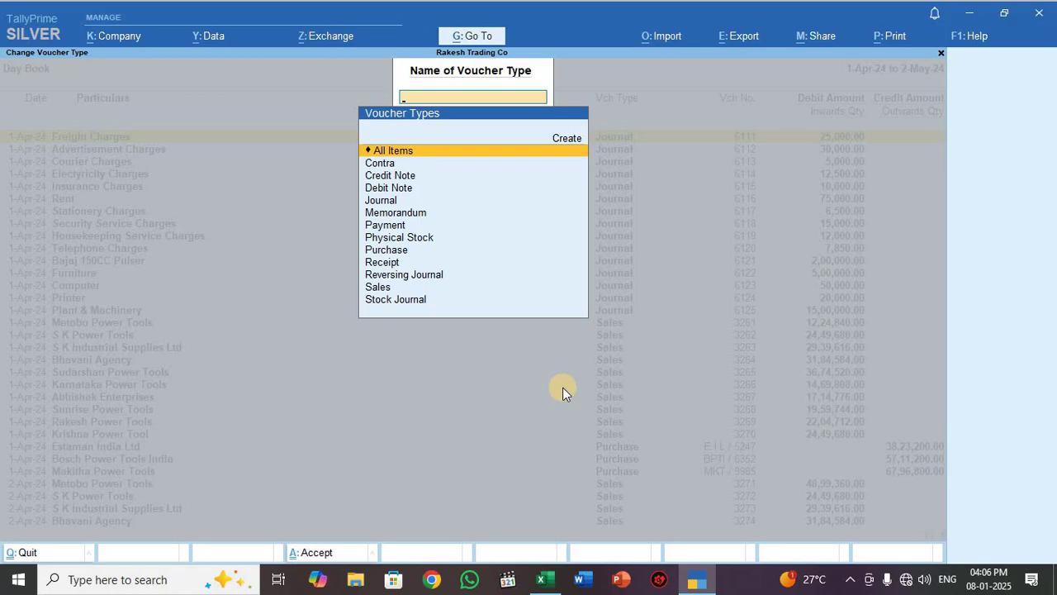
{"action": "key", "text": "Down"}
{"action": "key", "text": "Down"}
{"action": "key", "text": "Down"}
{"action": "key", "text": "Down"}
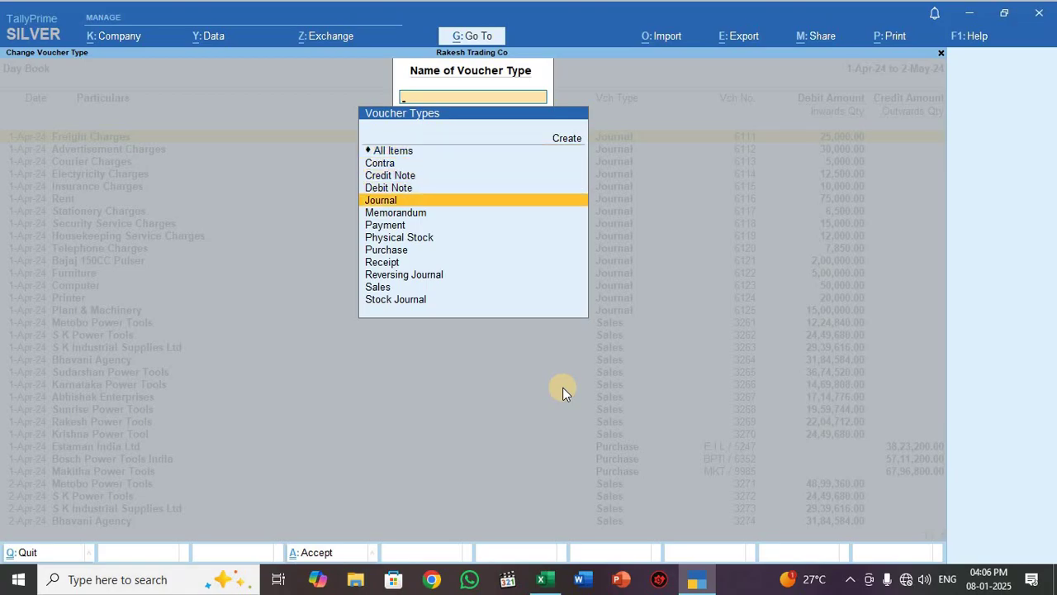
{"action": "key", "text": "Return"}
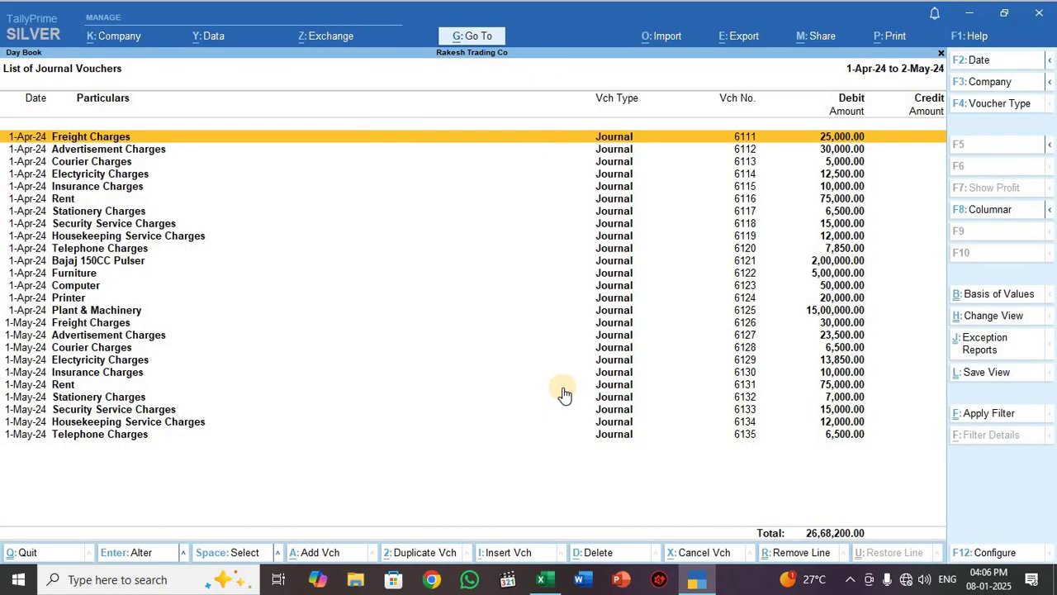
Step: Open the Electyricity Charges journal voucher dated 1-Apr-24 and go through its expense, Input CGST and Input SGST debit entries
{"action": "key", "text": "Down"}
{"action": "key", "text": "Down"}
{"action": "key", "text": "Down"}
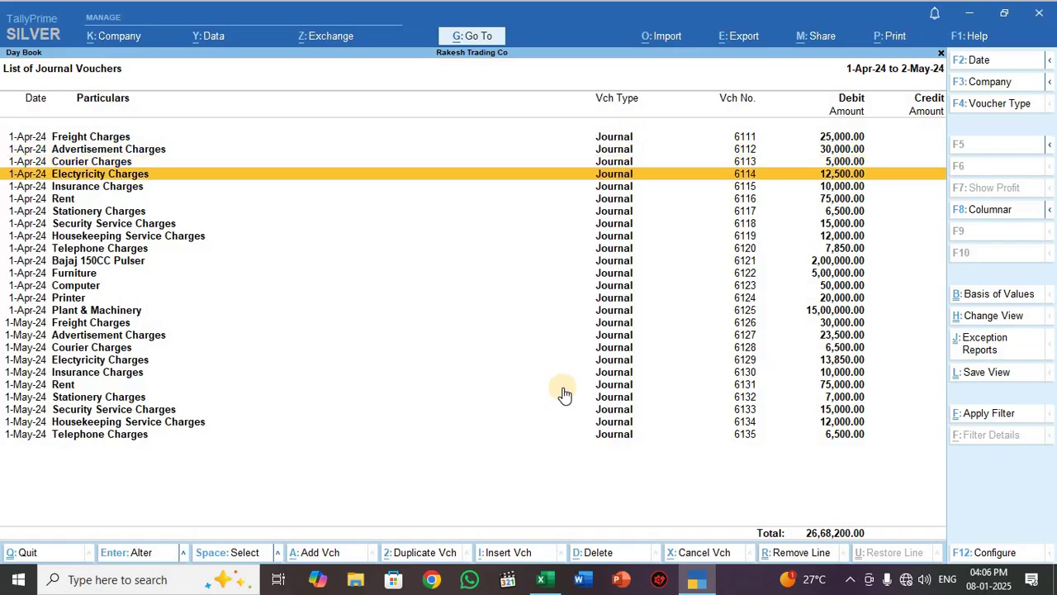
{"action": "key", "text": "Return"}
{"action": "key", "text": "Return"}
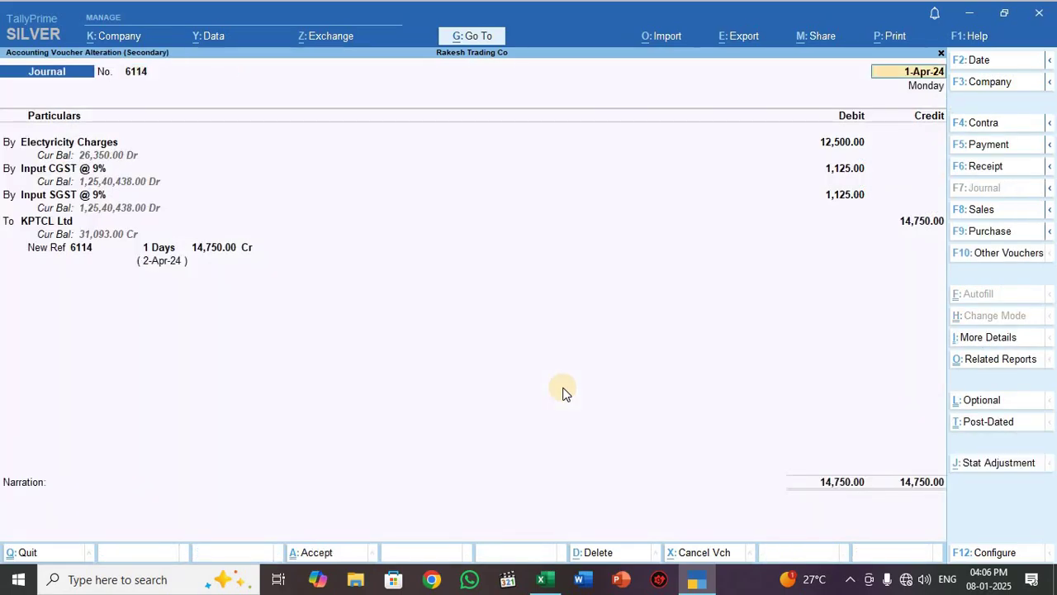
{"action": "key", "text": "Return"}
{"action": "key", "text": "Return"}
{"action": "key", "text": "Return"}
{"action": "key", "text": "Return"}
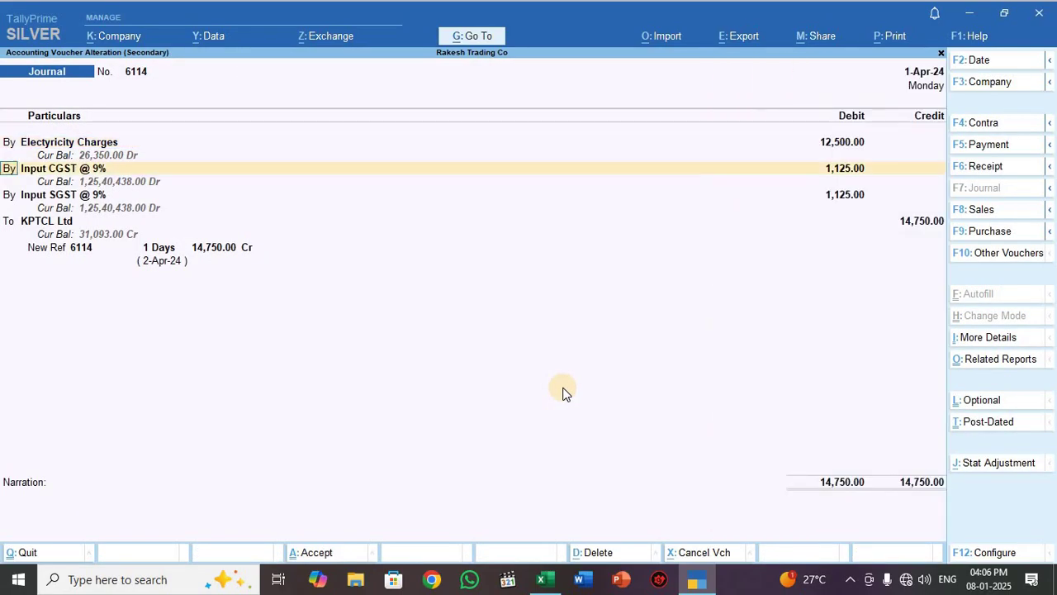
{"action": "key", "text": "Return"}
{"action": "key", "text": "Return"}
{"action": "key", "text": "Return"}
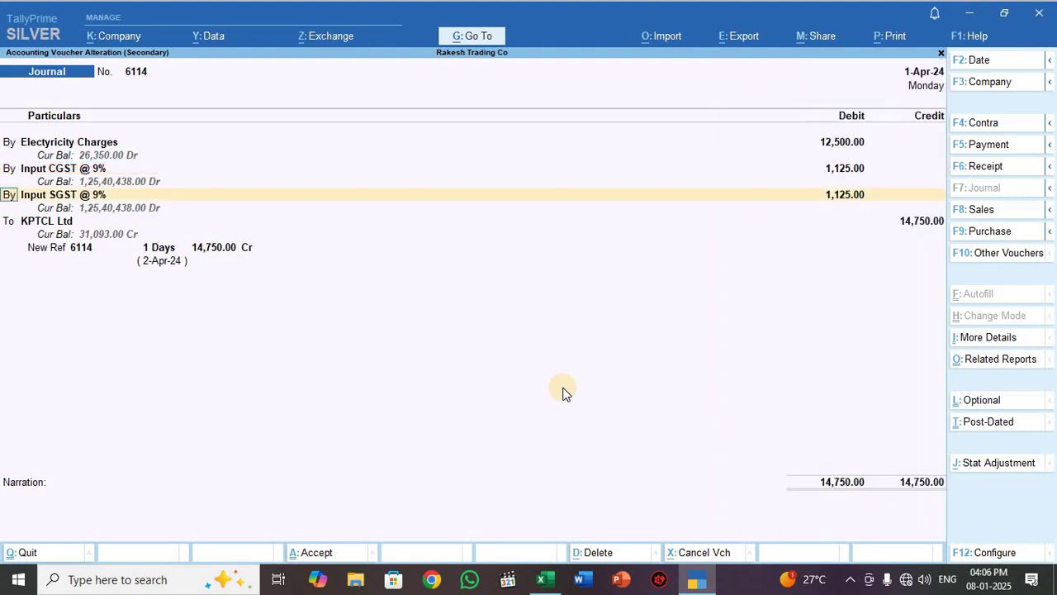
{"action": "key", "text": "Return"}
{"action": "key", "text": "Return"}
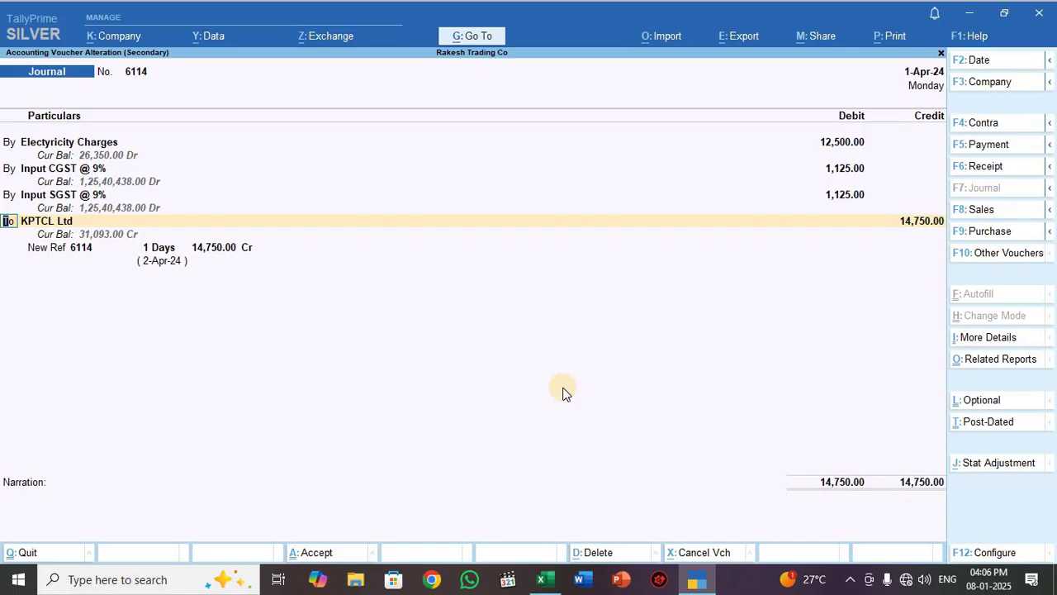
Step: Keep the KPTCL Ltd credit entry and its New Ref details, leave the narration blank, and accept the voucher
{"action": "key", "text": "Return"}
{"action": "key", "text": "Return"}
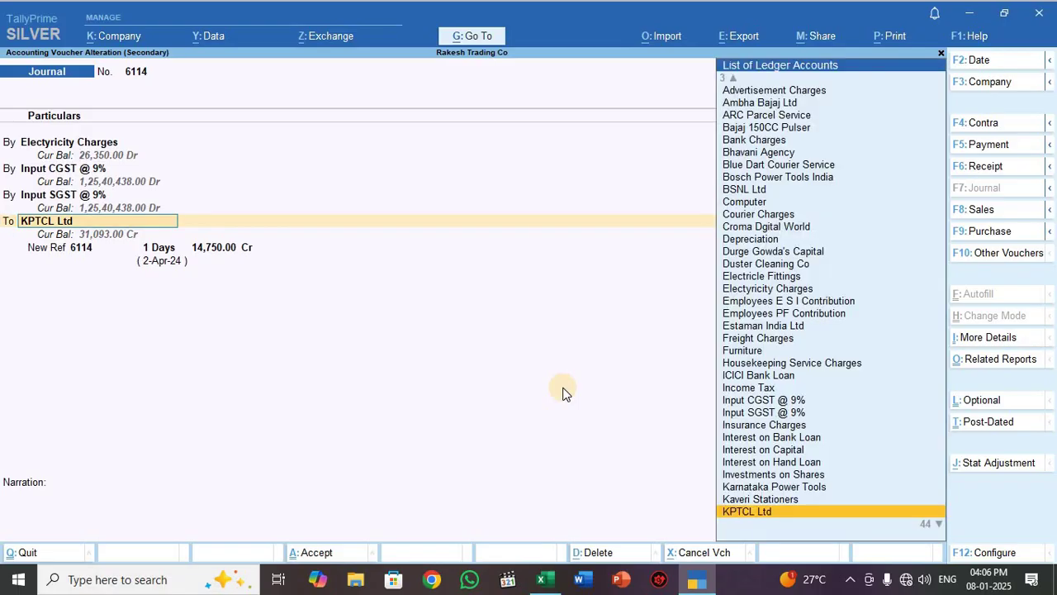
{"action": "key", "text": "Return"}
{"action": "key", "text": "Return"}
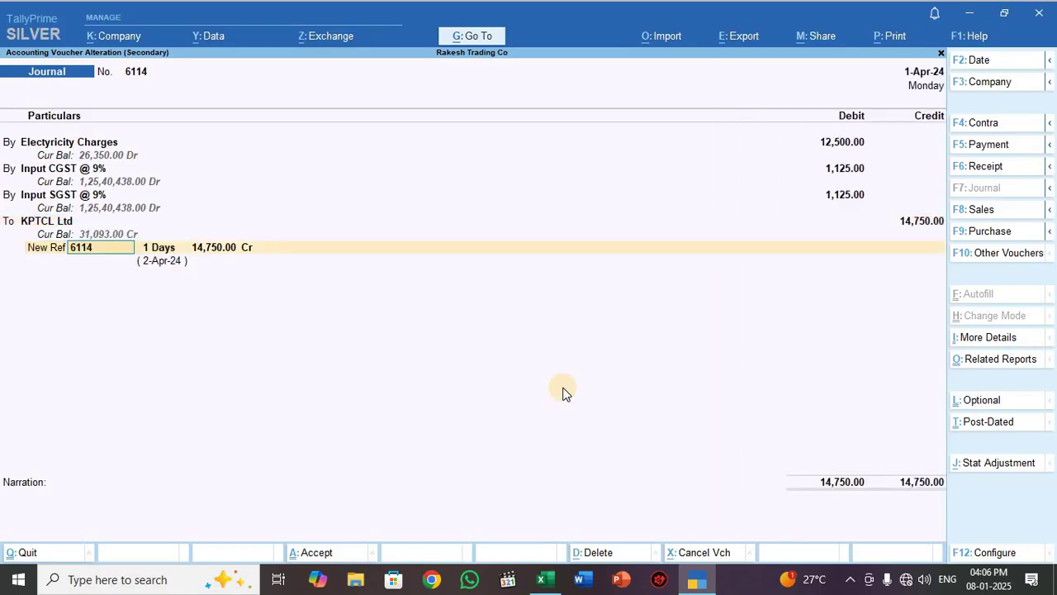
{"action": "key", "text": "Return"}
{"action": "key", "text": "Return"}
{"action": "key", "text": "Return"}
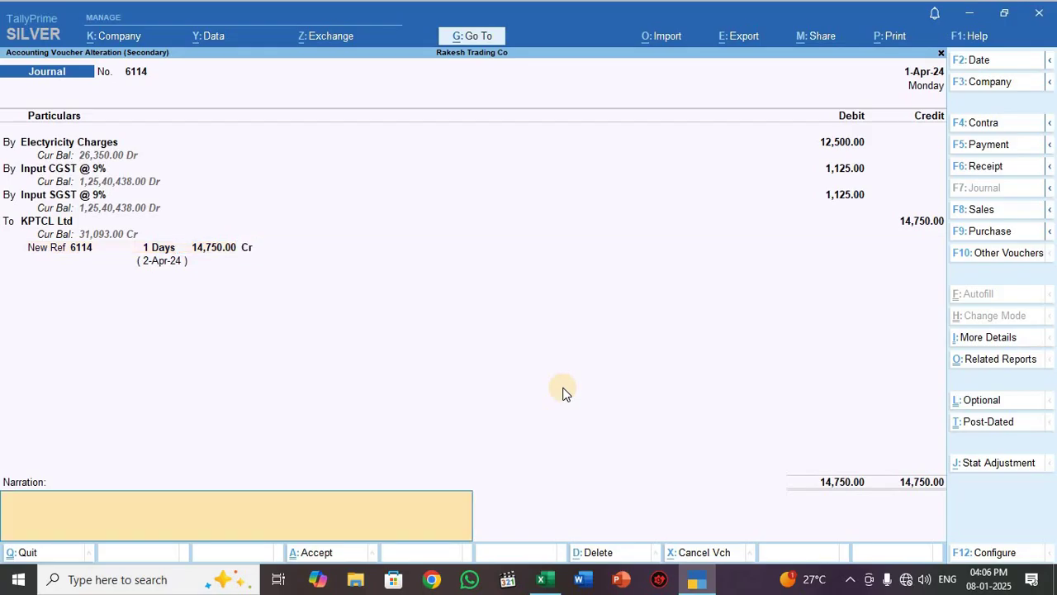
{"action": "key", "text": "Return"}
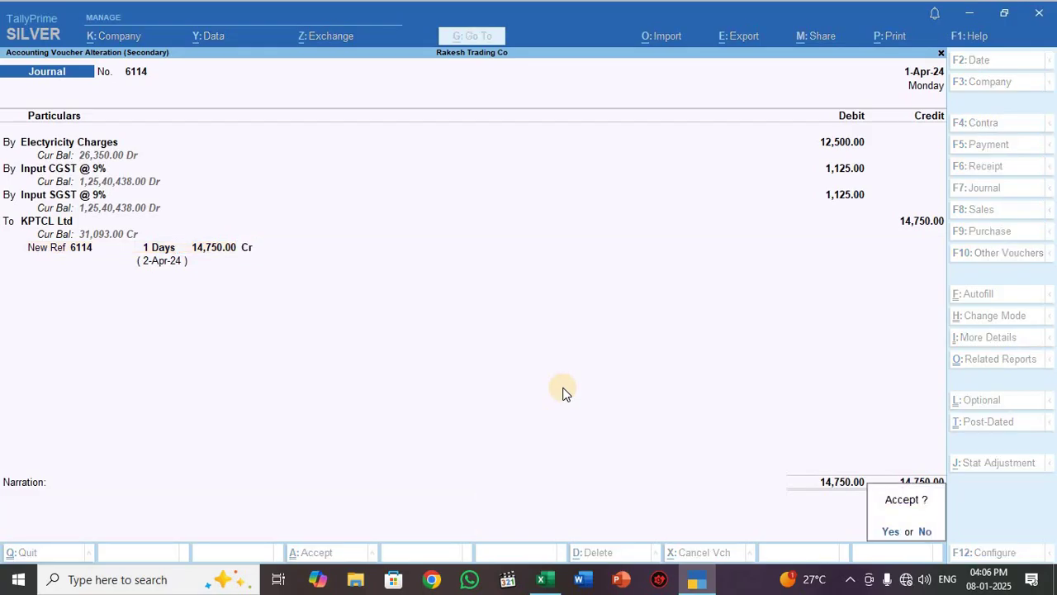
{"action": "key", "text": "Return"}
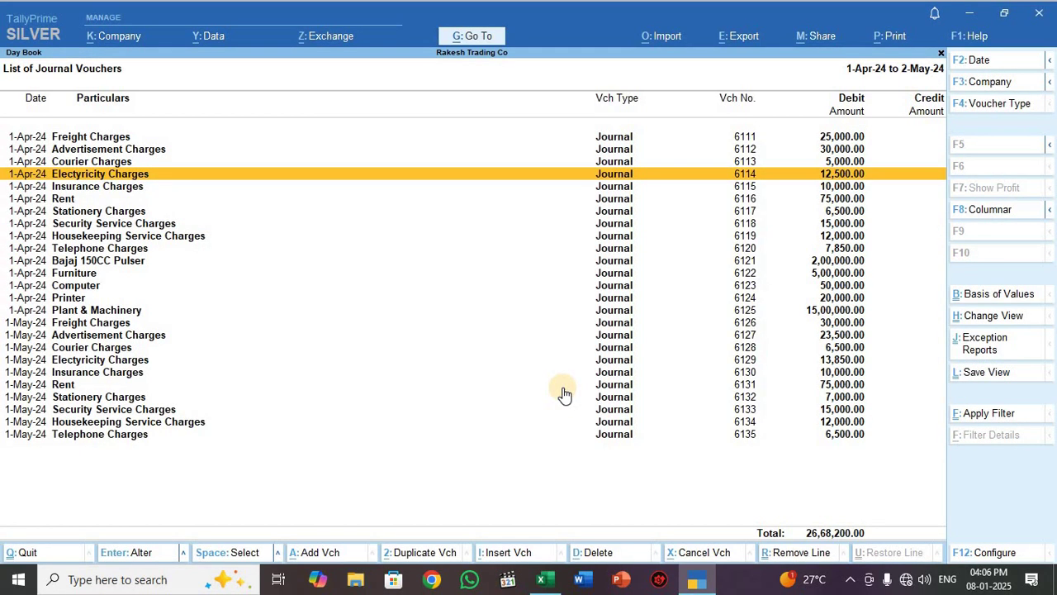